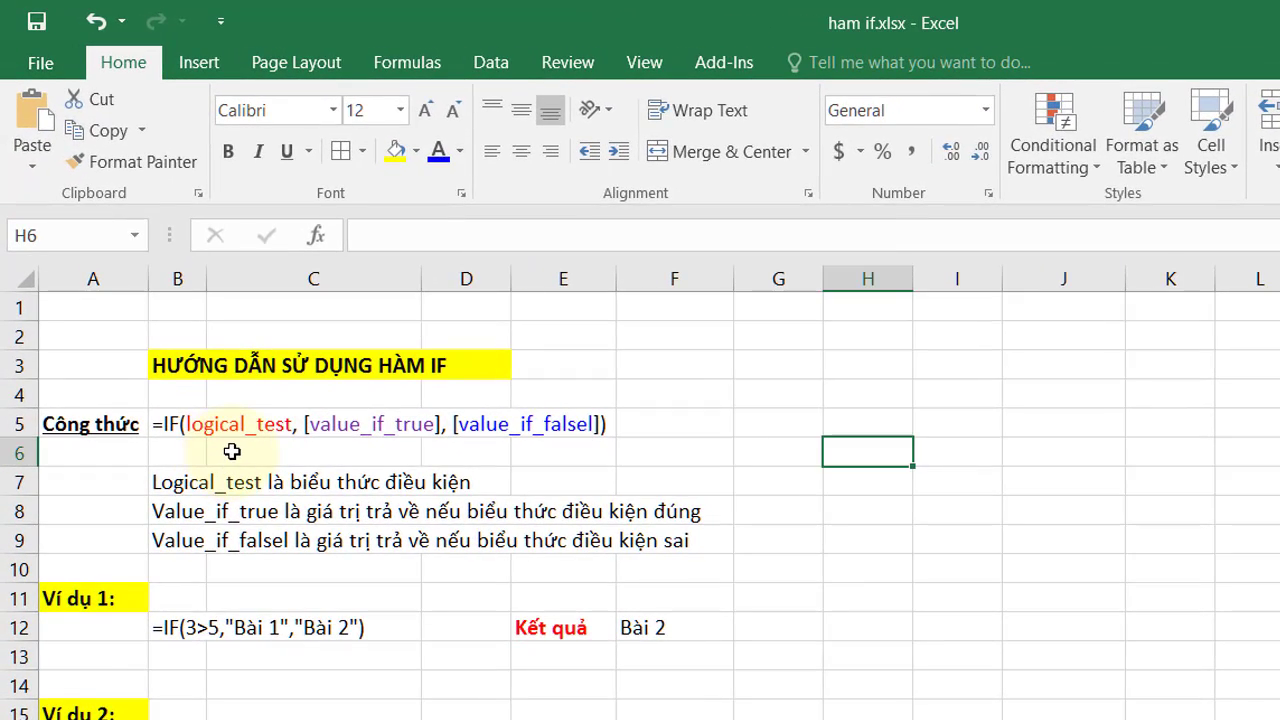
Walk through the IF syntax in C6 and highlight the logical_test explanation in row 7.
click(230, 460)
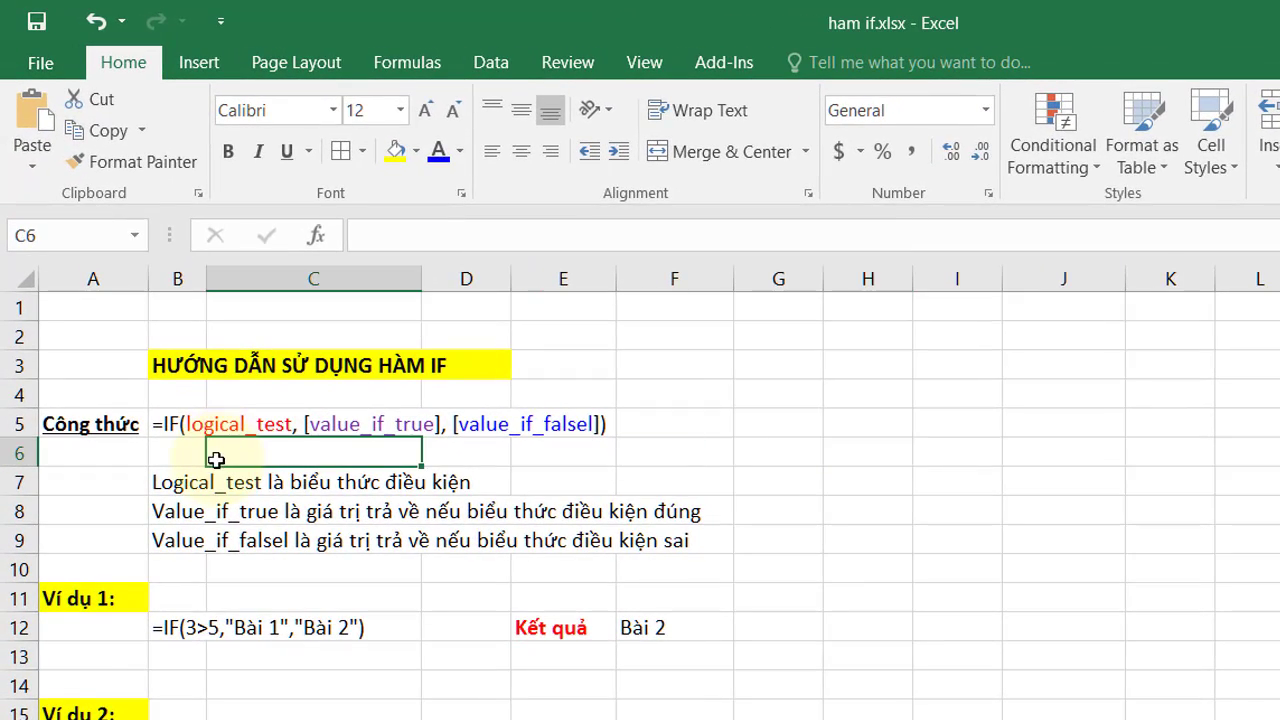
click(181, 457)
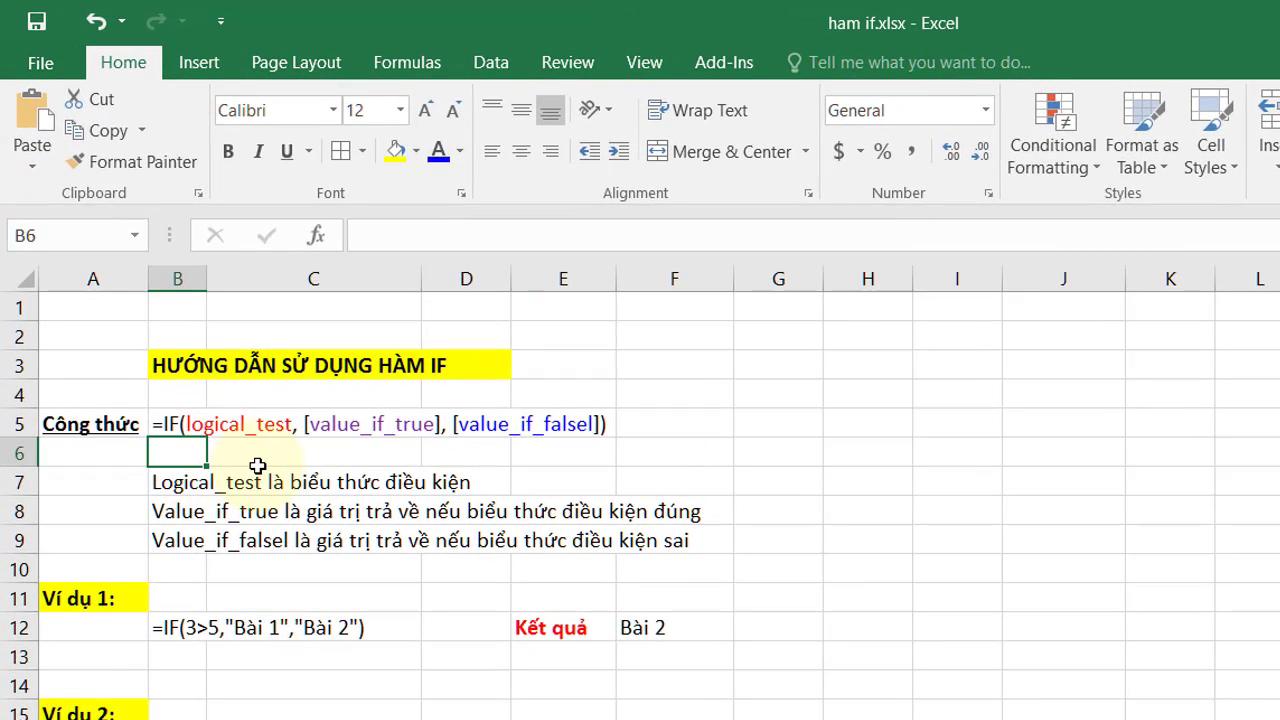
click(257, 463)
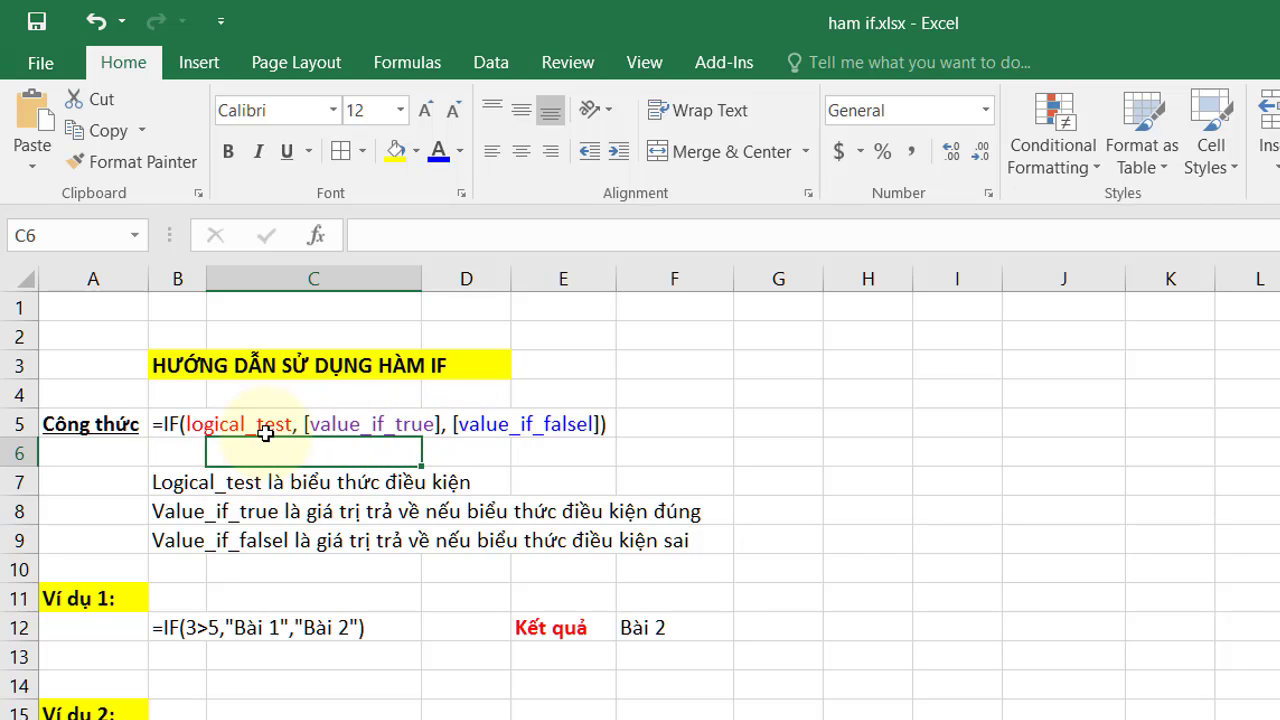
click(755, 401)
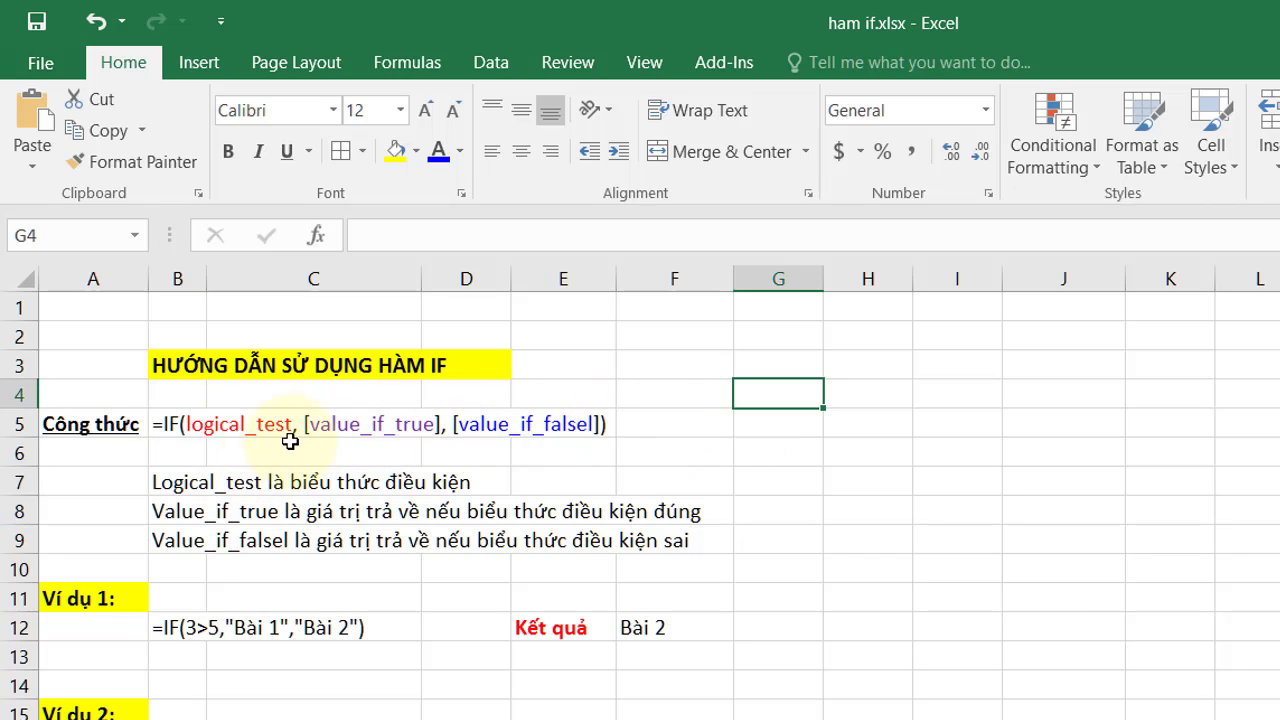
click(227, 454)
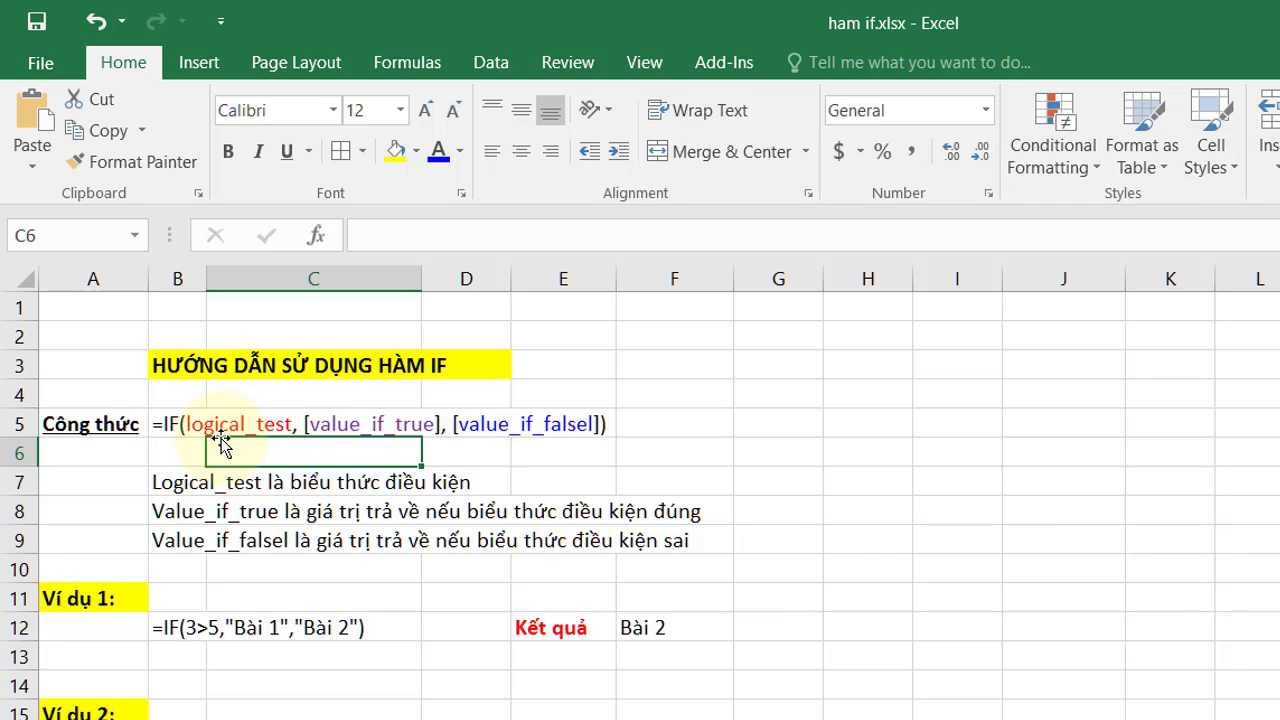
click(188, 481)
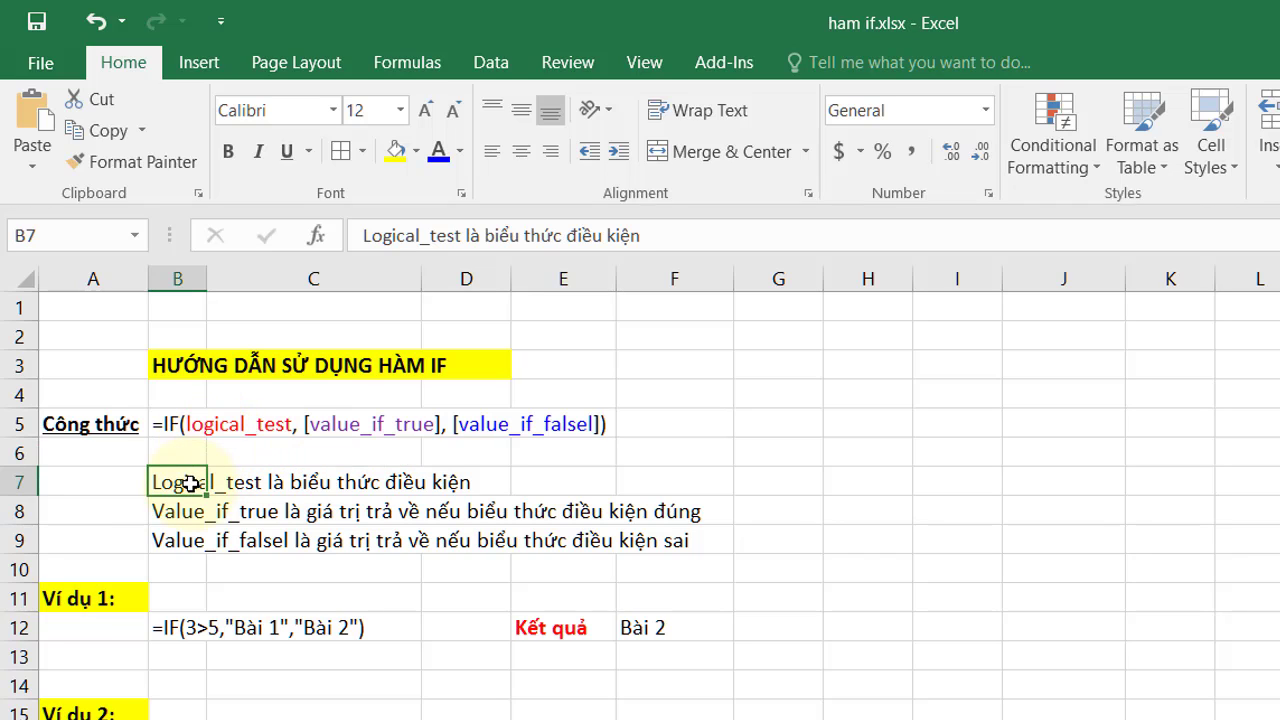
drag(194, 481, 395, 483)
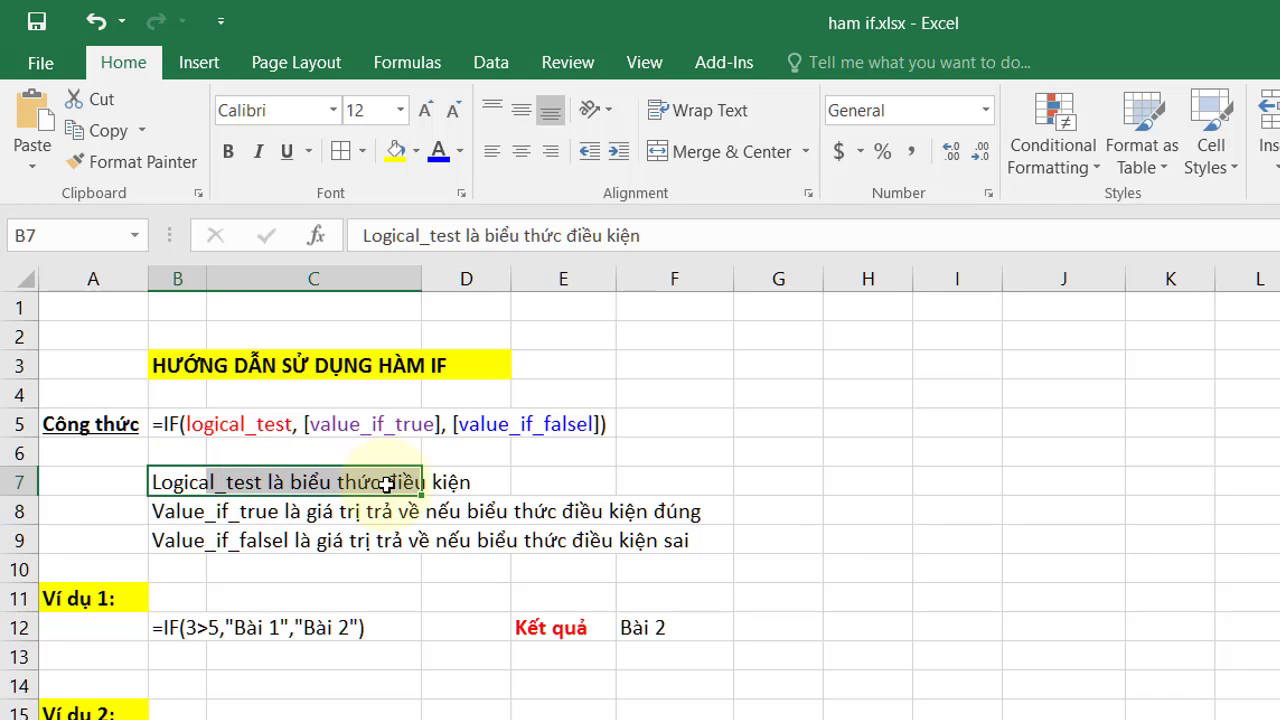
click(550, 468)
click(314, 453)
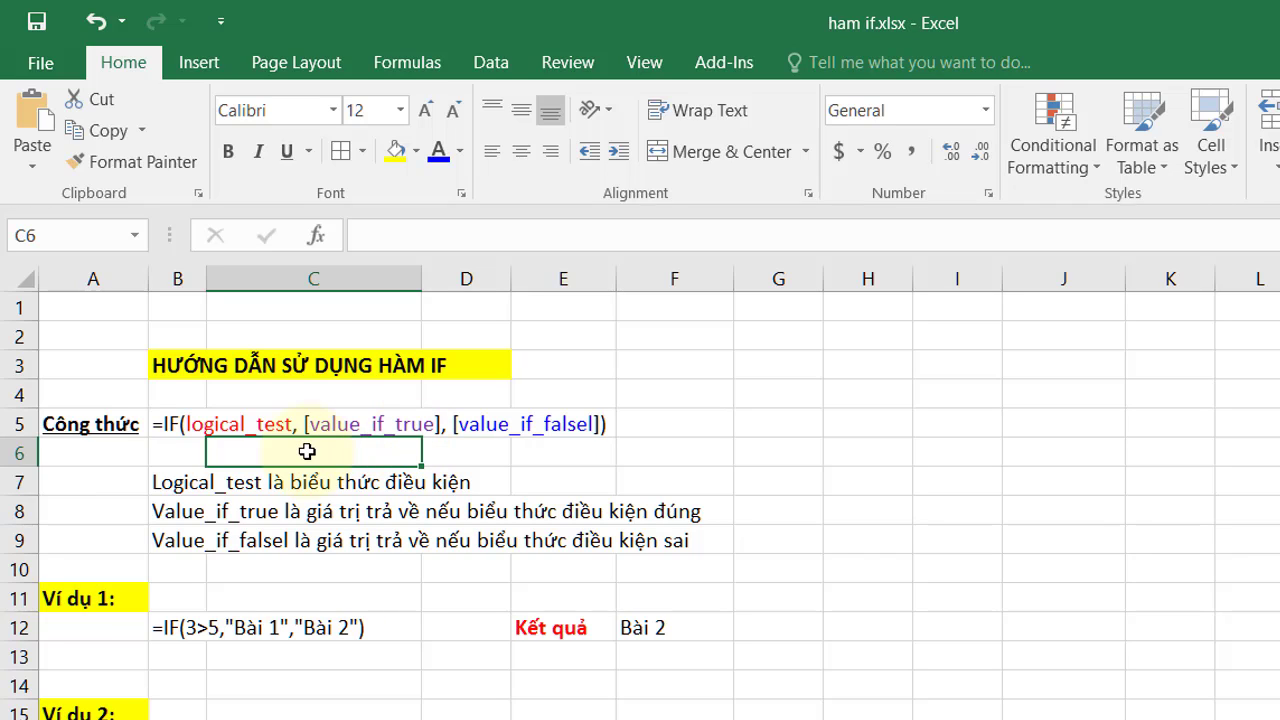
Point out the value_if_true explanation, the Ví dụ 1 label and the example formula cells.
click(190, 511)
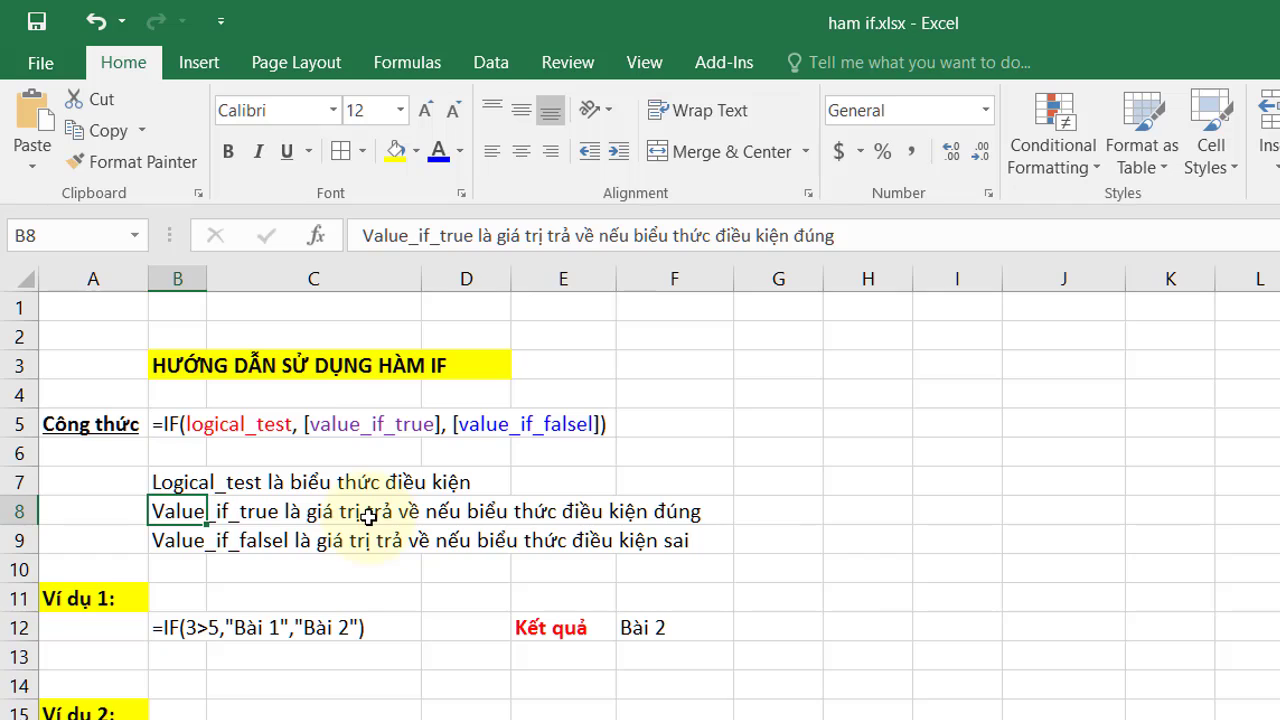
click(750, 482)
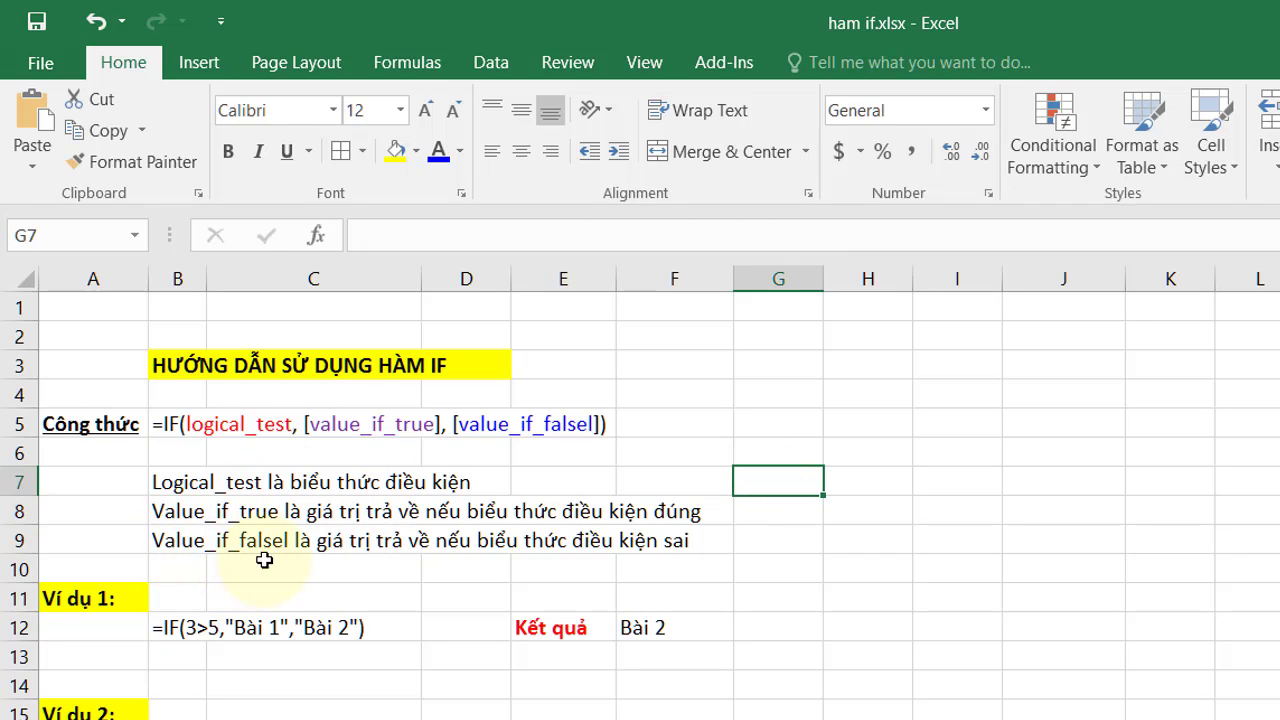
click(411, 577)
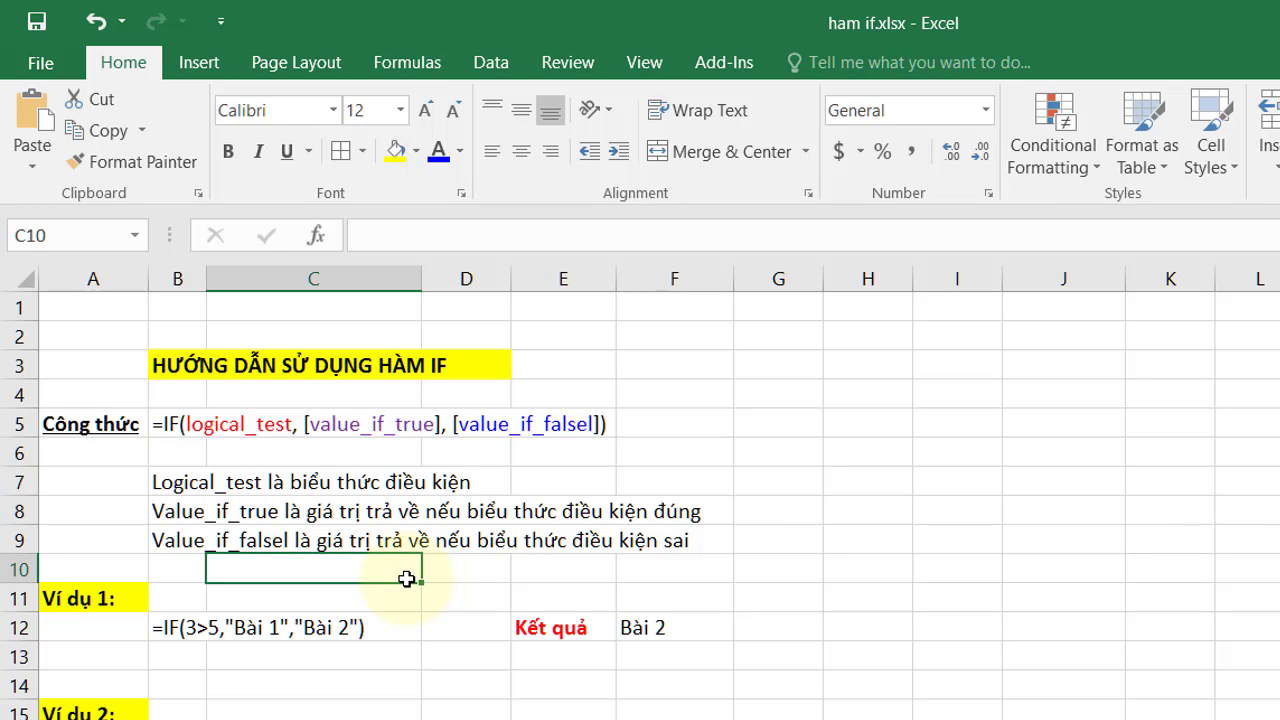
click(92, 604)
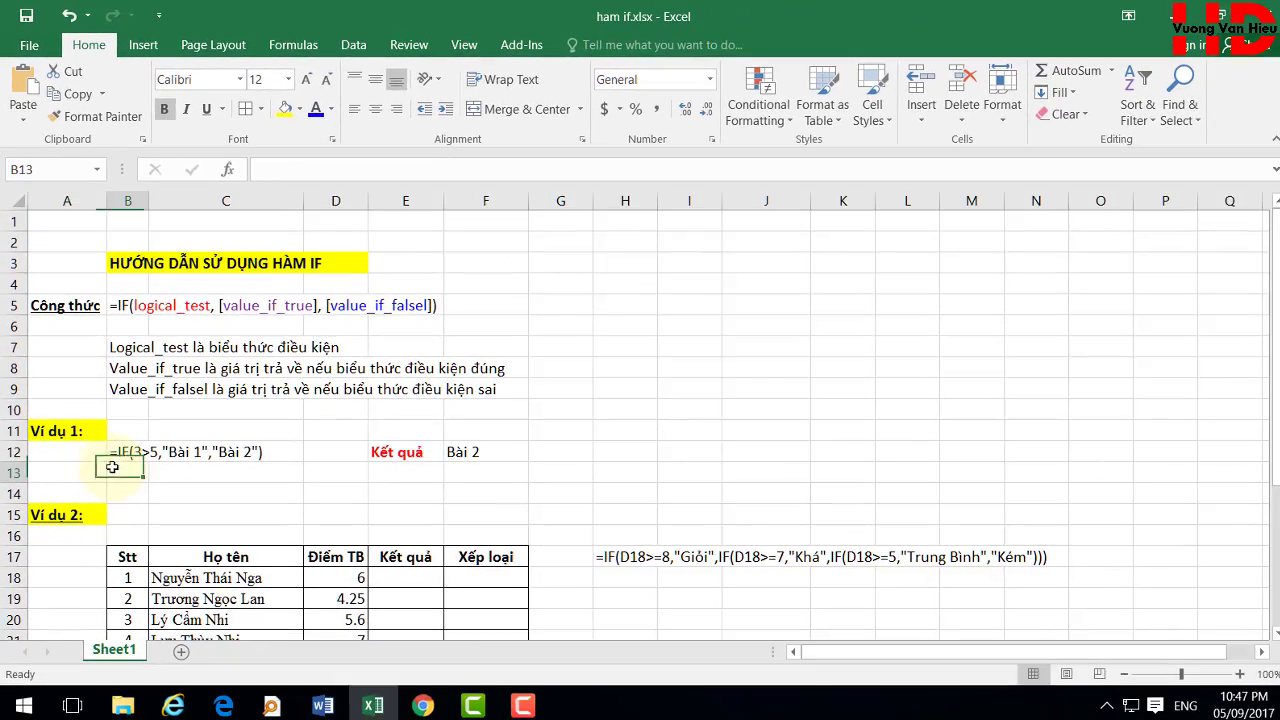
click(124, 525)
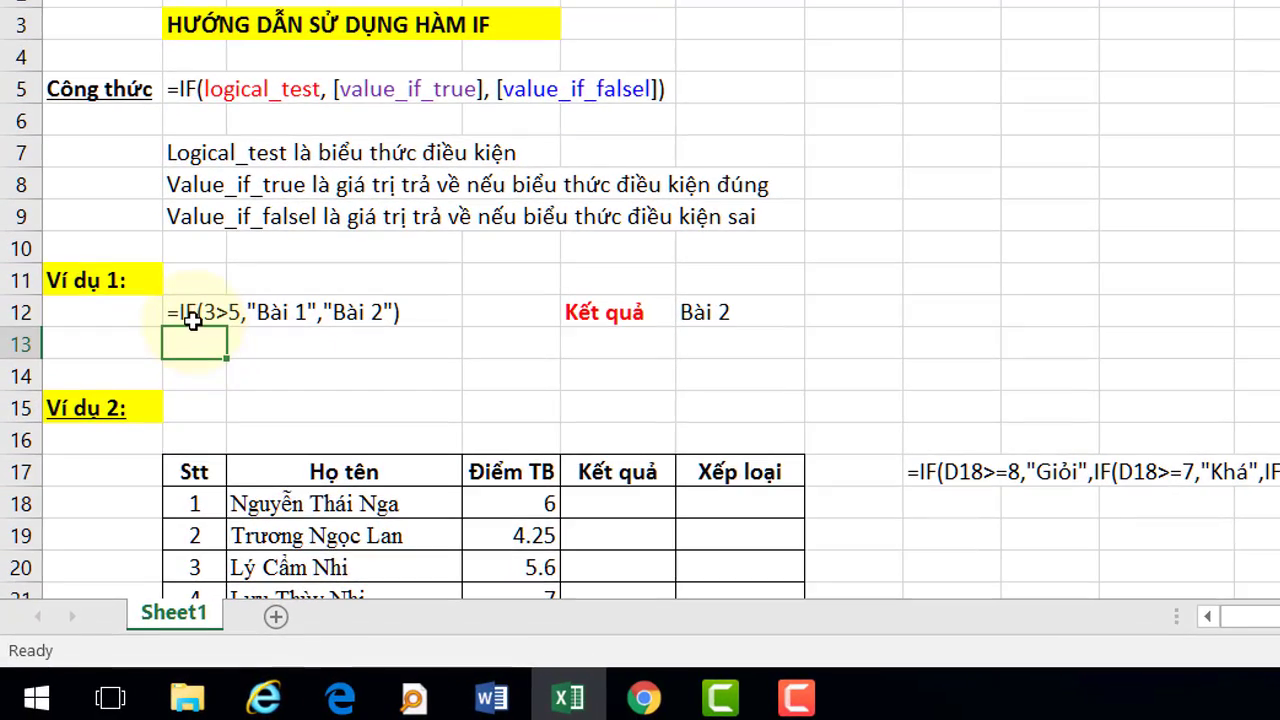
click(158, 312)
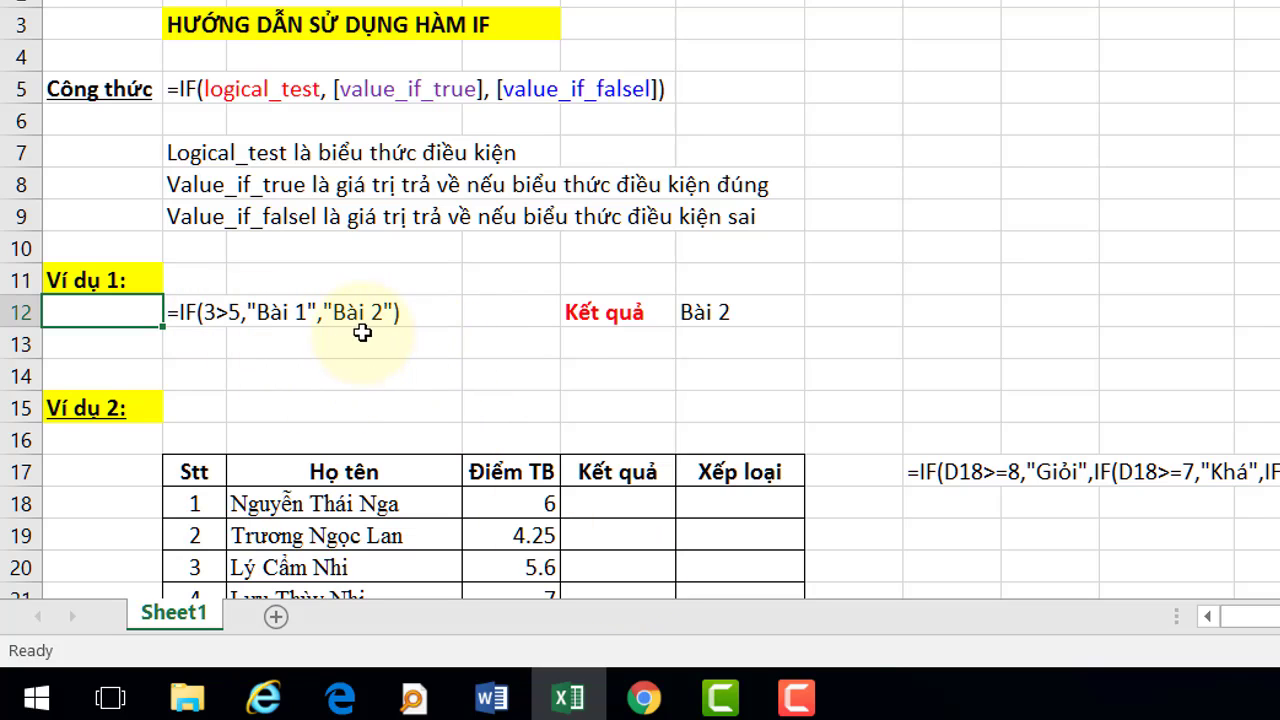
click(340, 352)
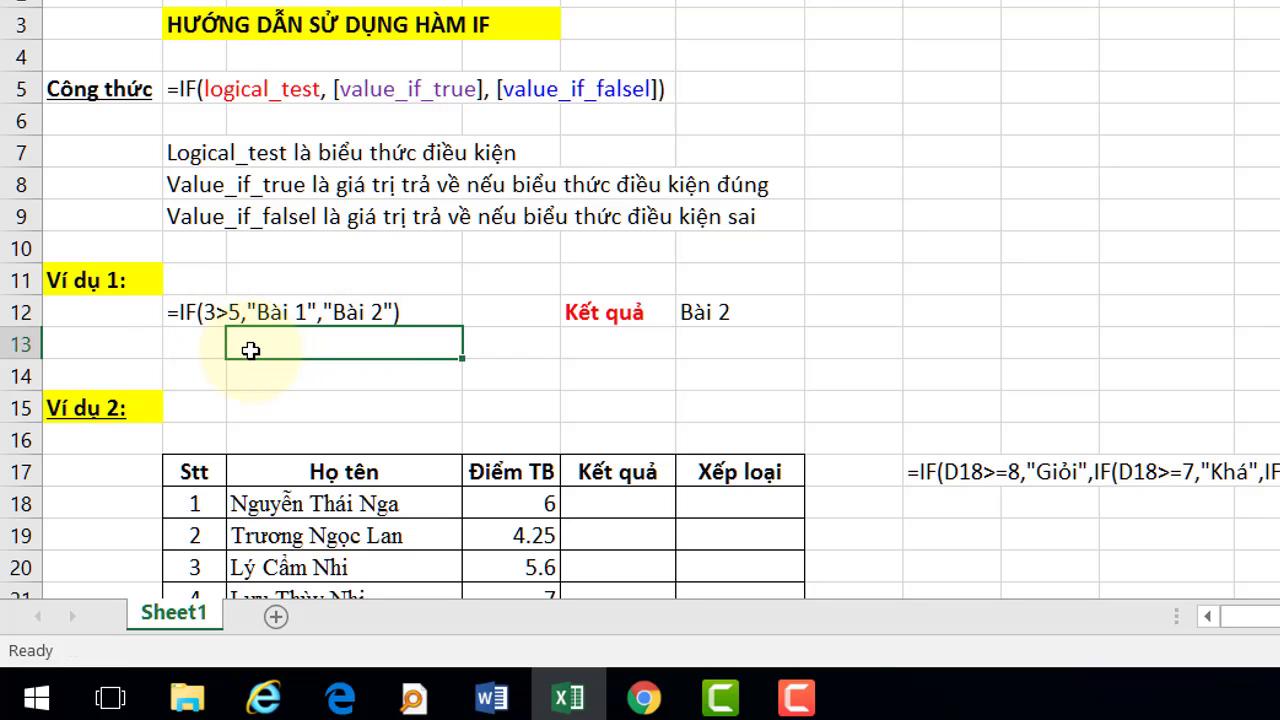
Enter =IF(3>5,"Bài 1","Bài 2") in B13 so it returns Bài 2.
key(Left)
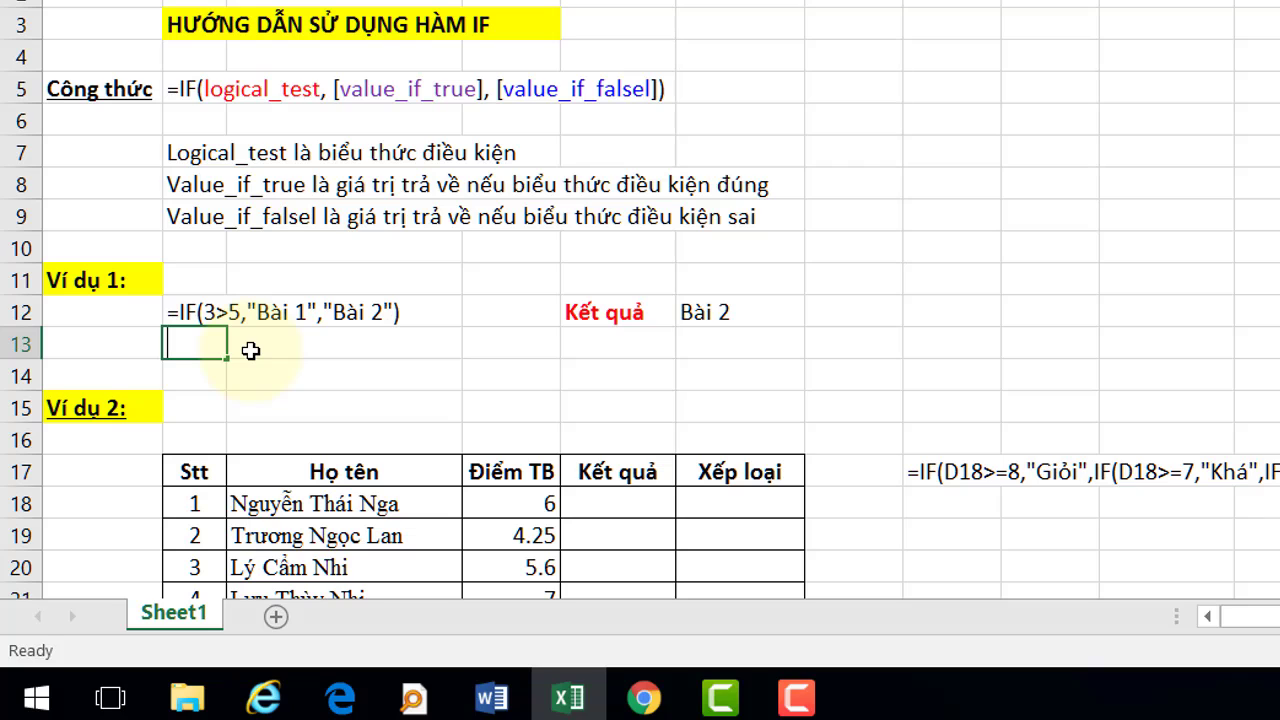
text(=if)
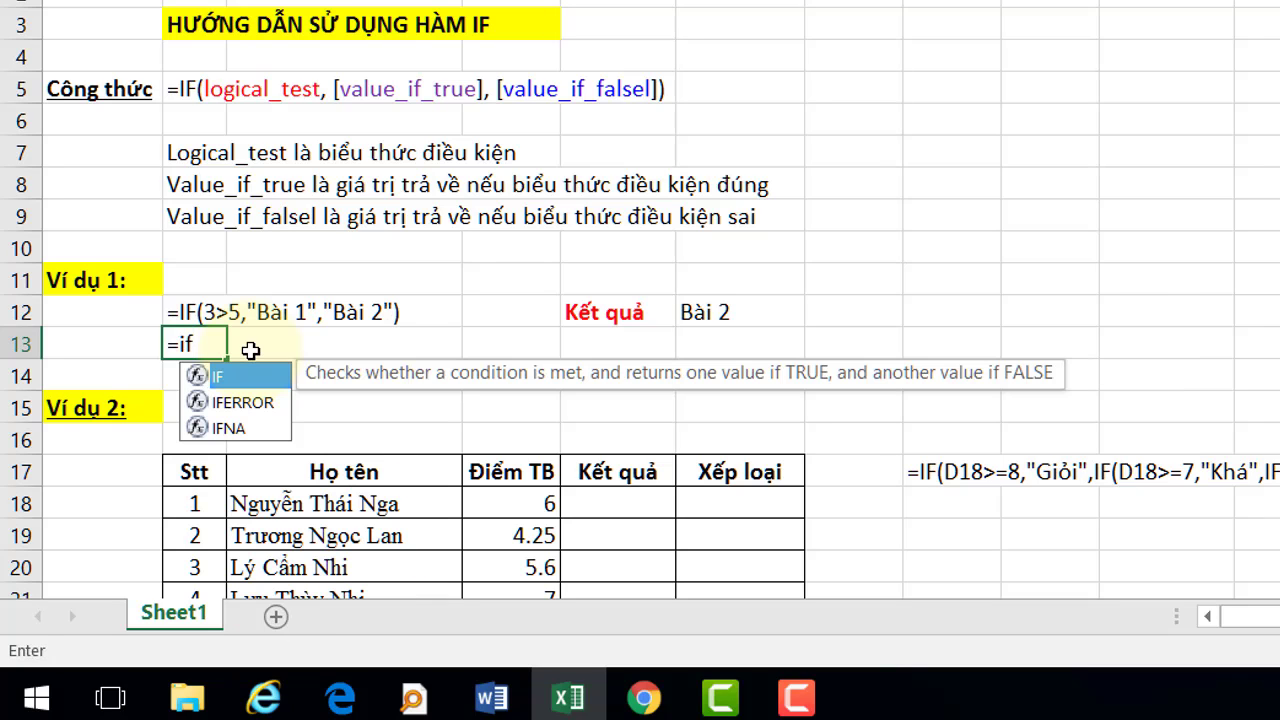
key(Tab)
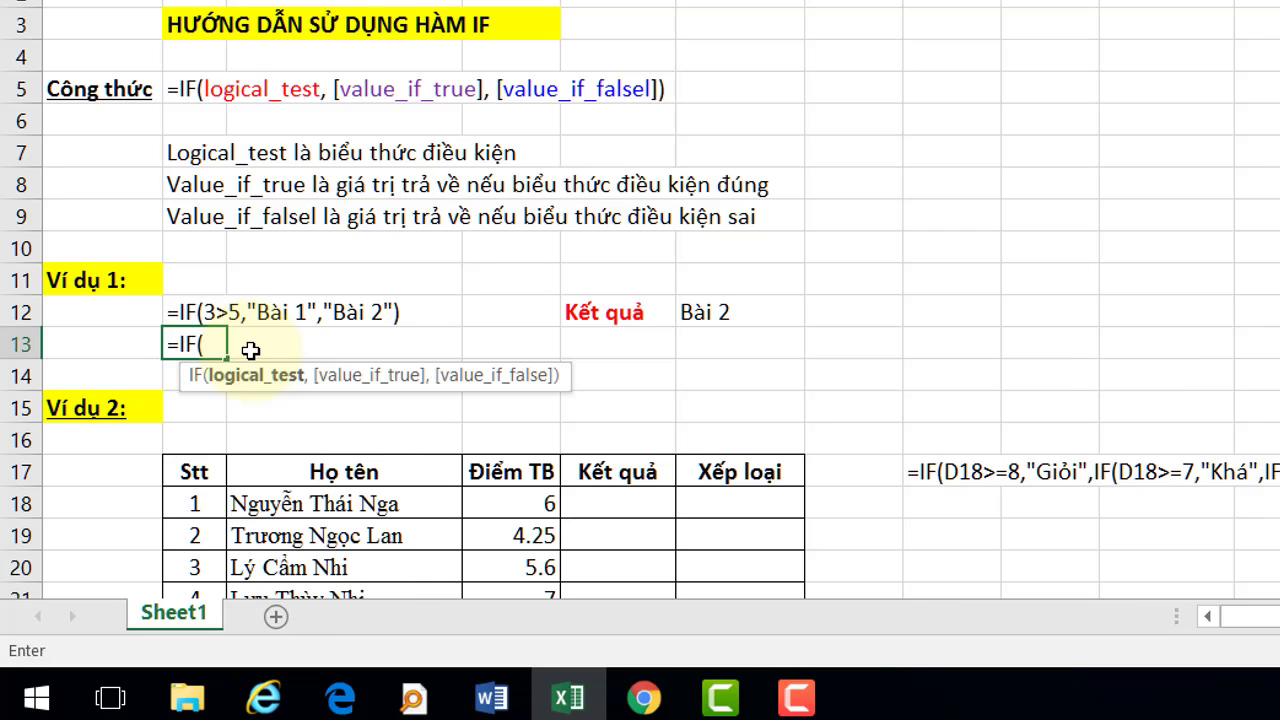
text(3)
text(>5)
text(,")
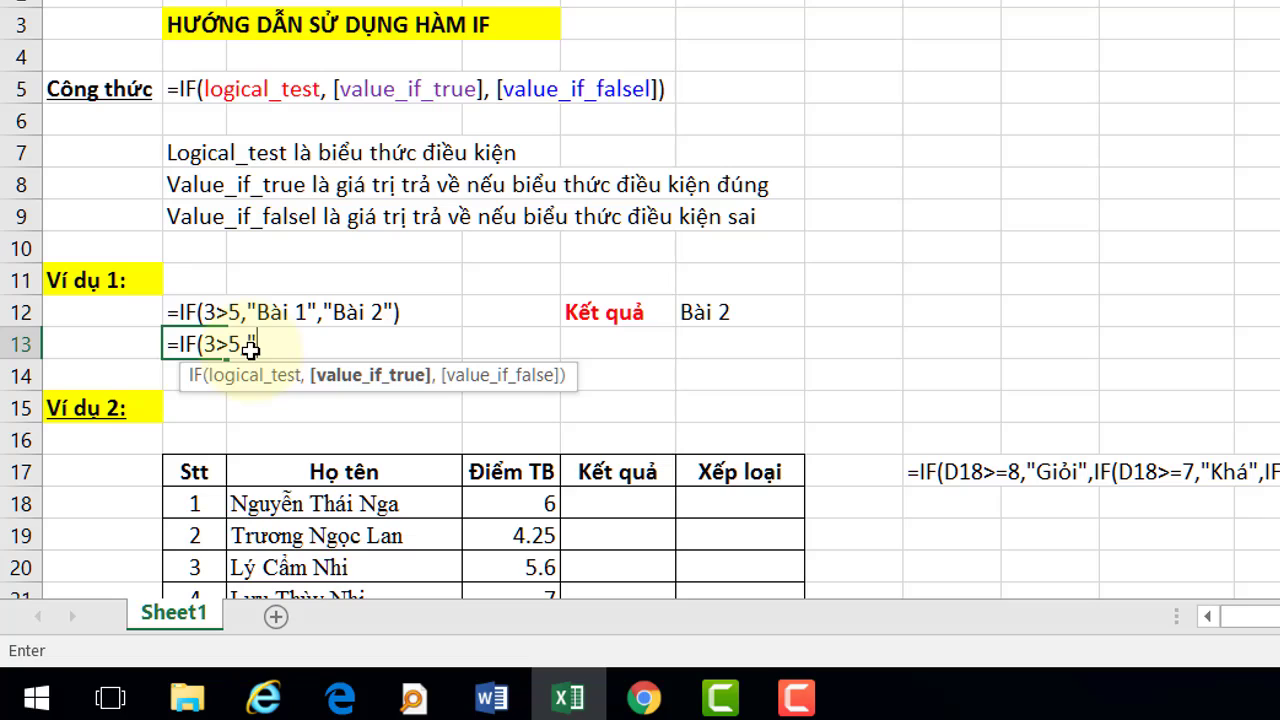
text(Bài)
text( 1)
text(")
text(")
key(BackSpace)
key(BackSpace)
text(",)
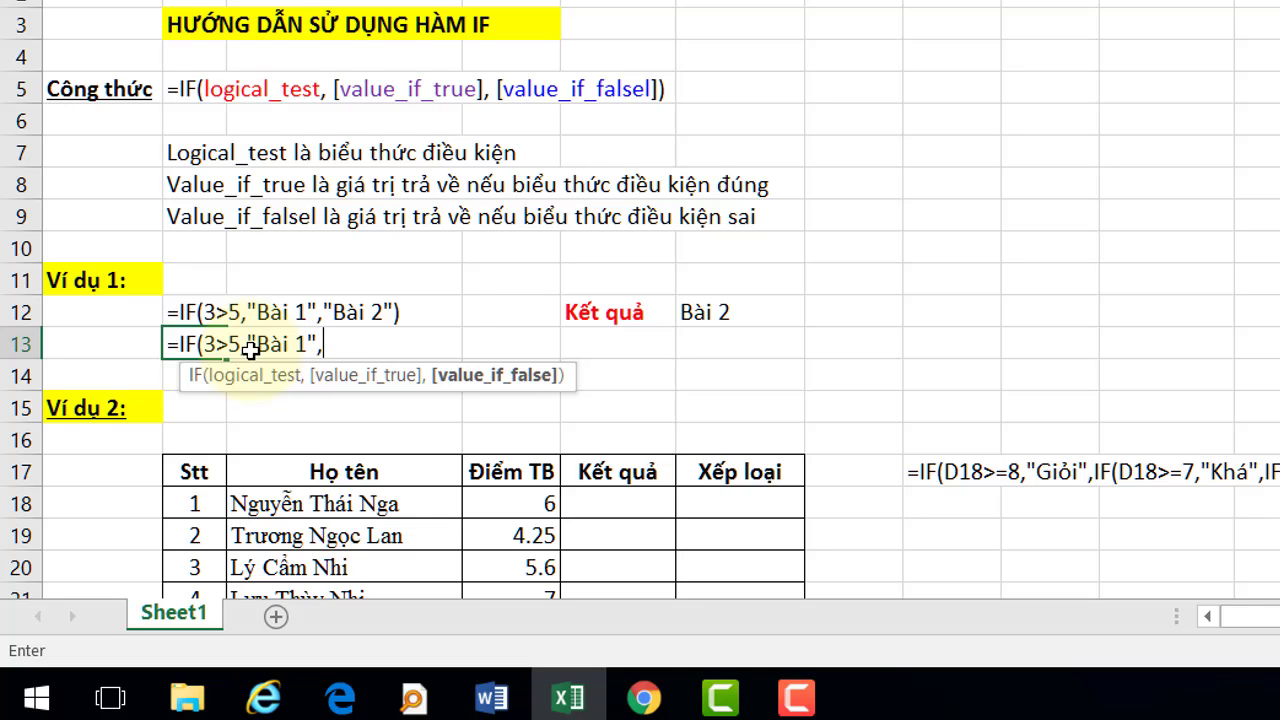
text("Bài )
text(2")
text())
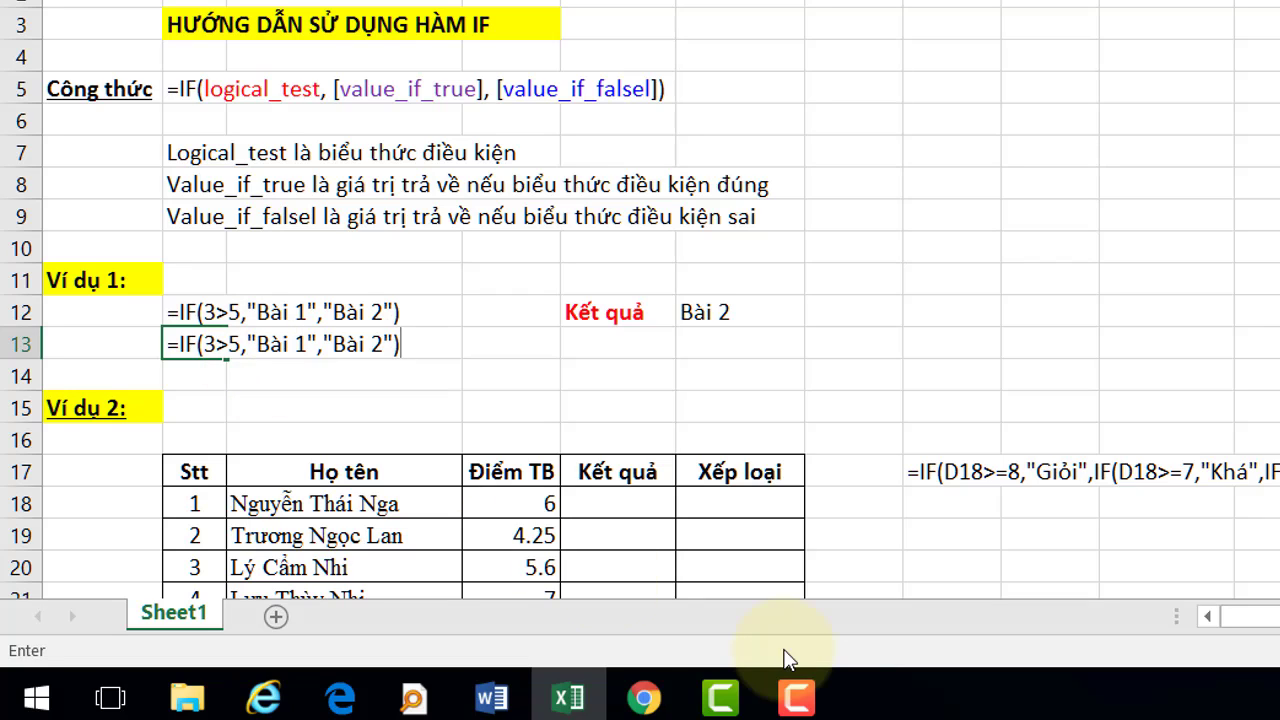
key(Return)
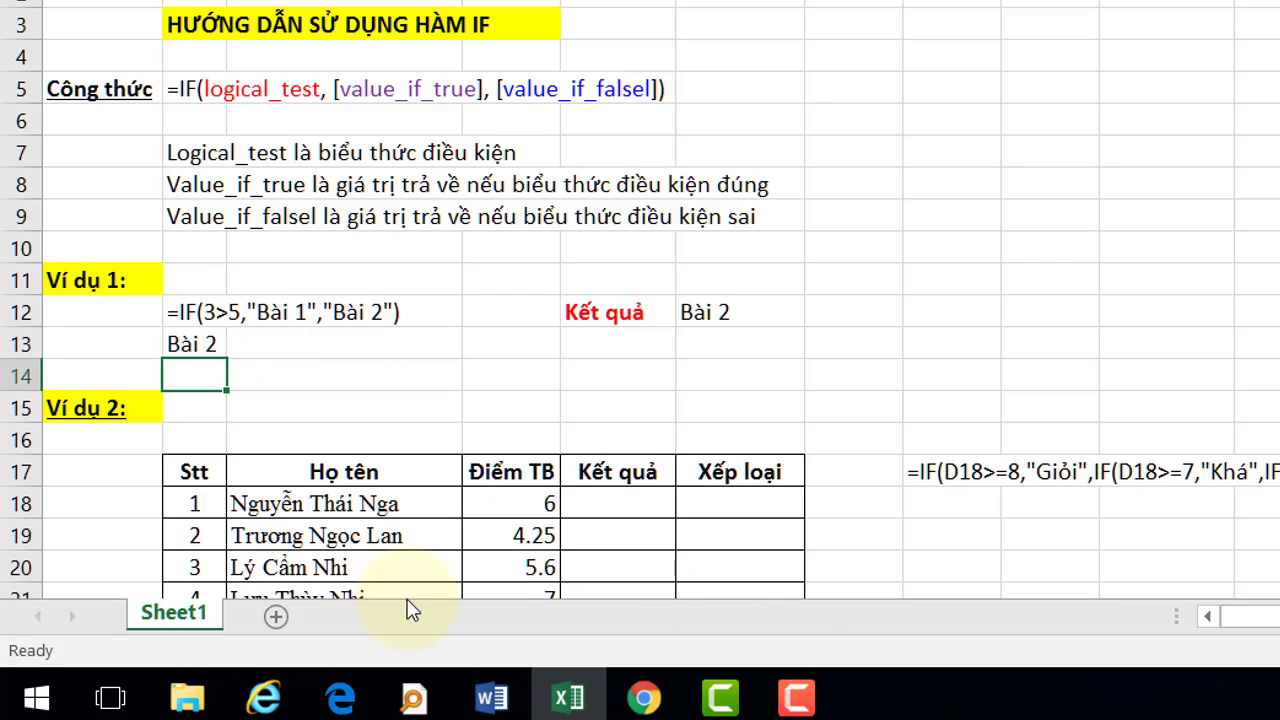
Change the written example formula in row 12 so its false value reads "làm sai rồi".
click(212, 344)
click(693, 300)
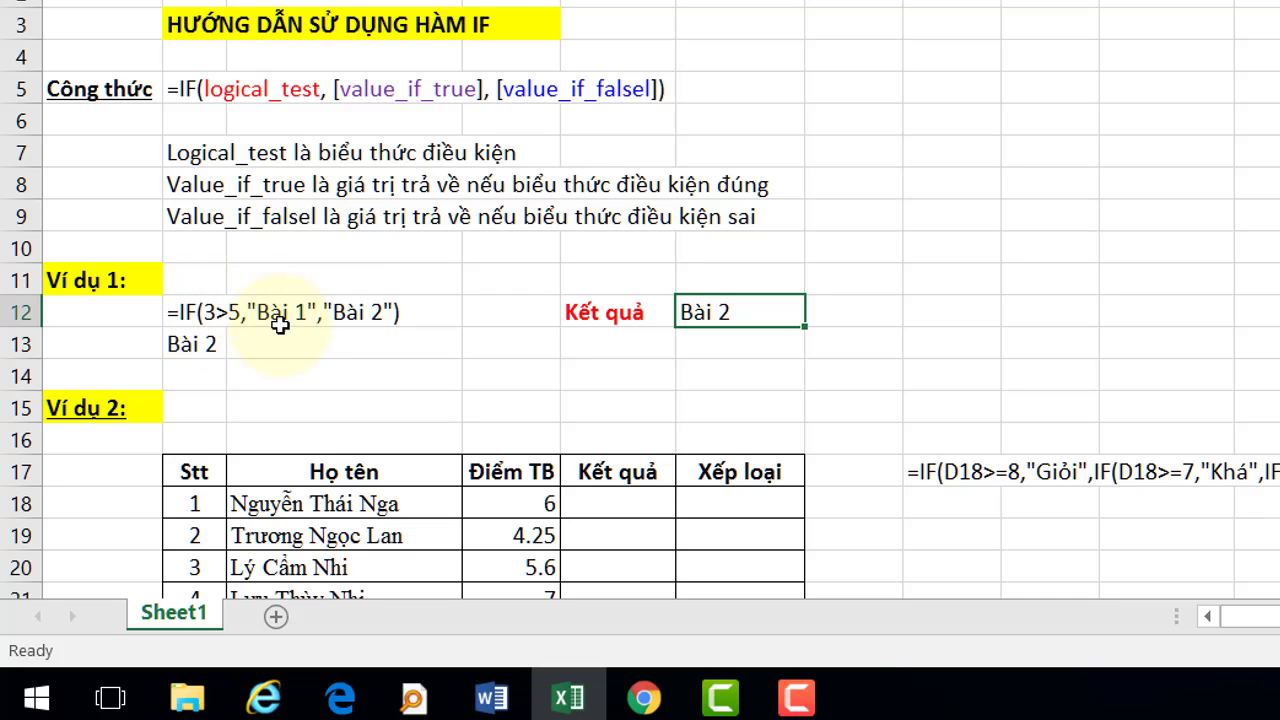
click(208, 322)
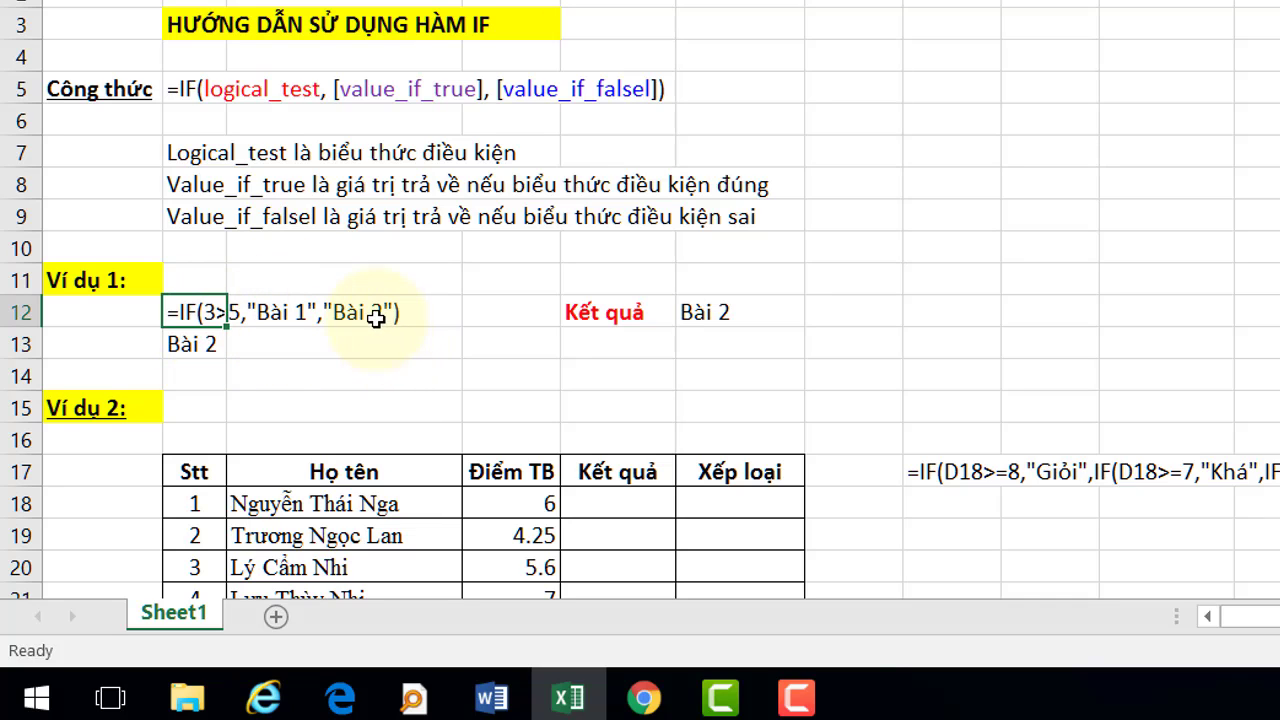
click(374, 326)
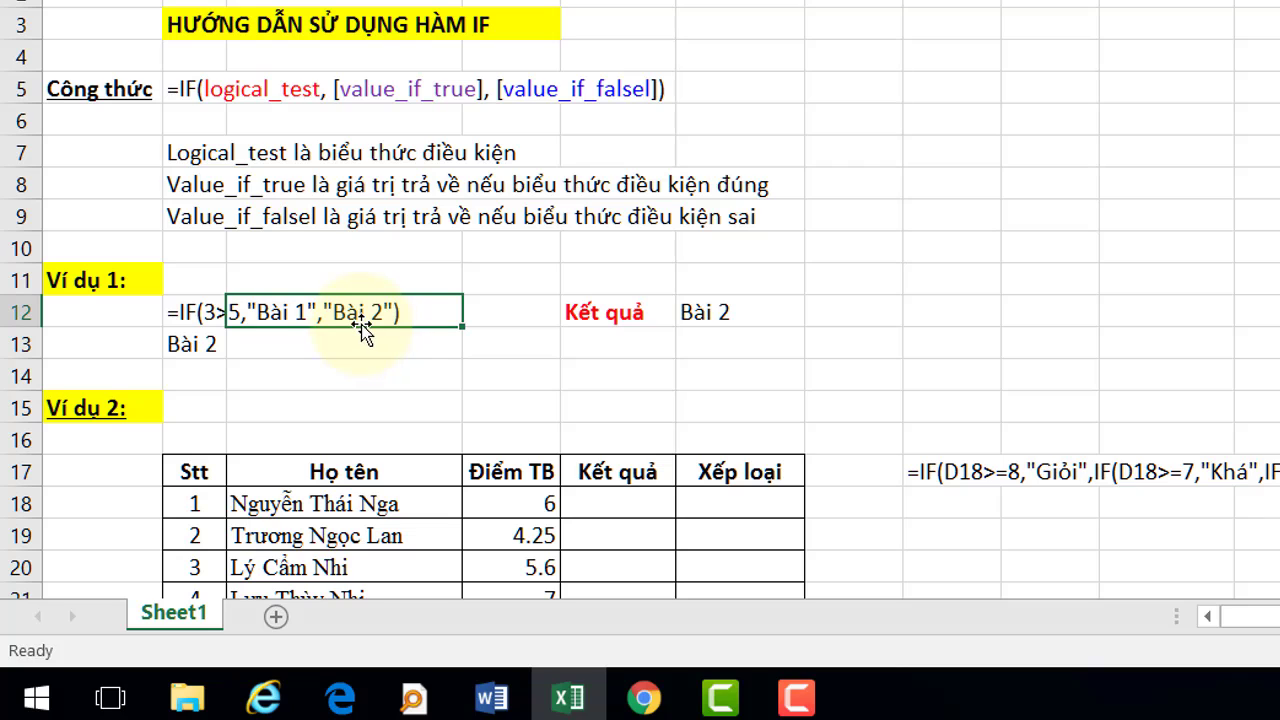
click(196, 345)
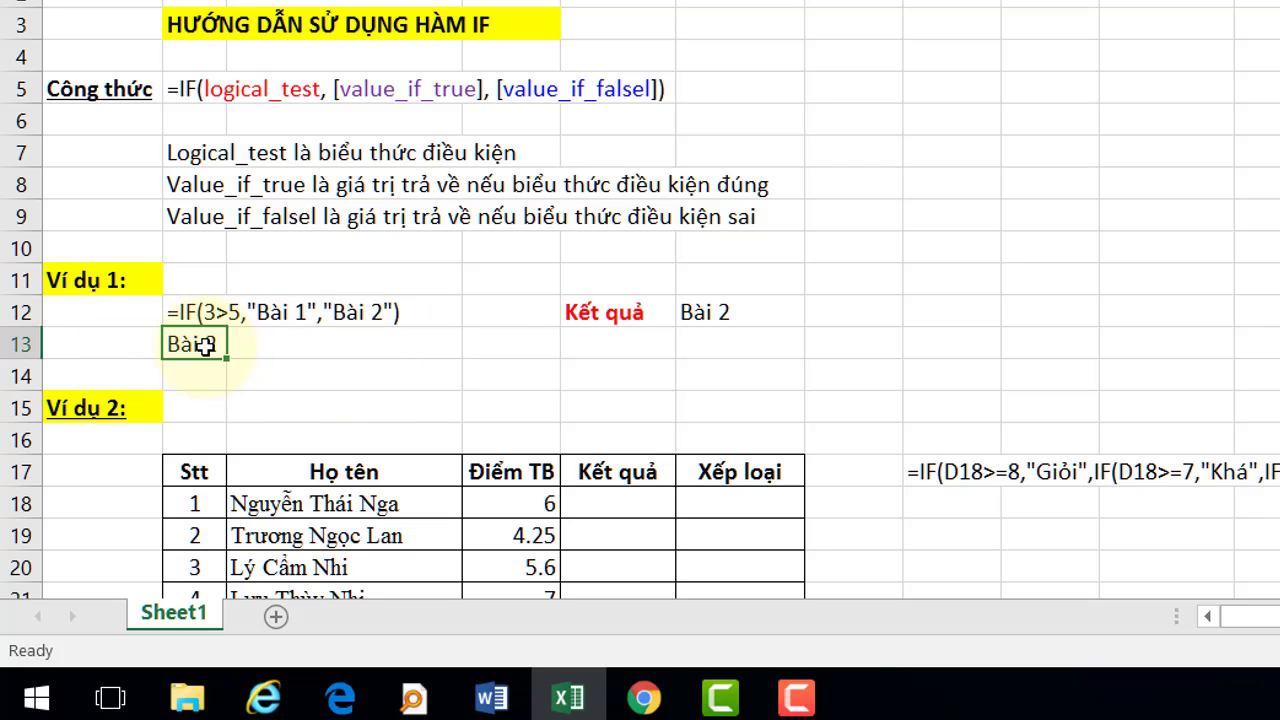
double_click(339, 314)
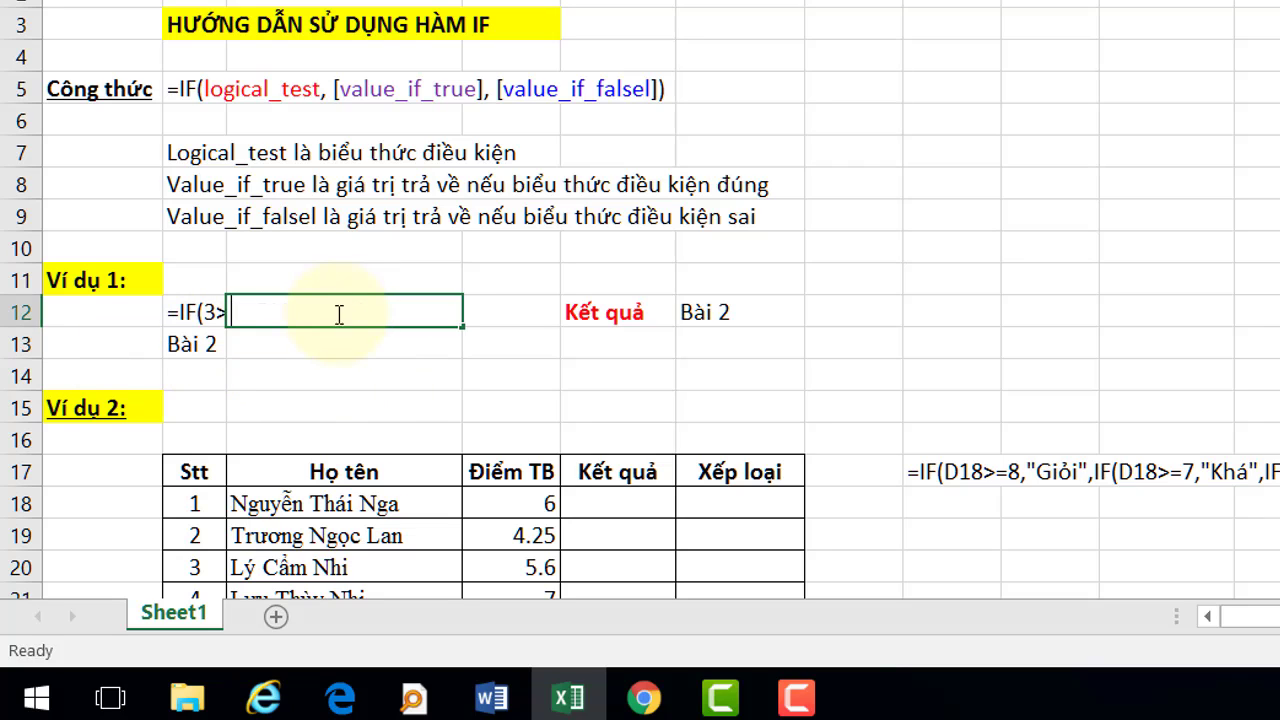
double_click(195, 313)
click(366, 312)
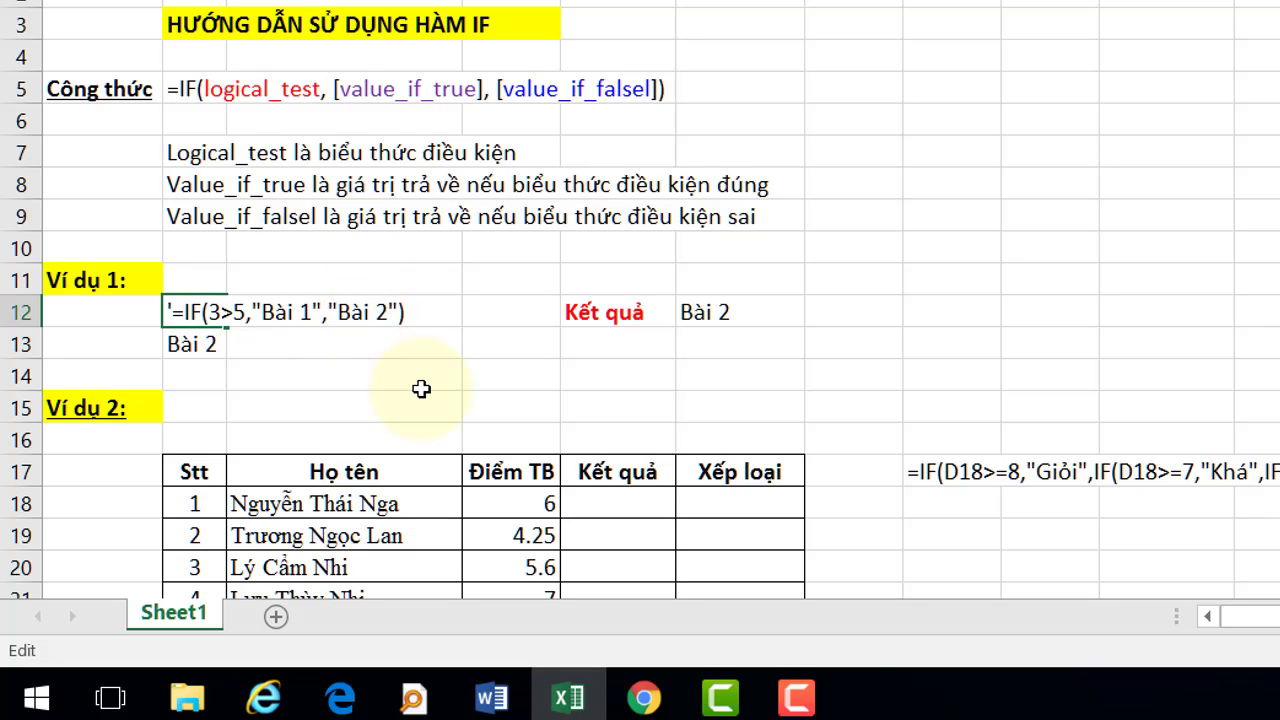
key(Left)
key(Left)
key(Left)
key(Delete)
key(Delete)
key(Delete)
key(Delete)
key(Delete)
text(làm )
text(sai rồi)
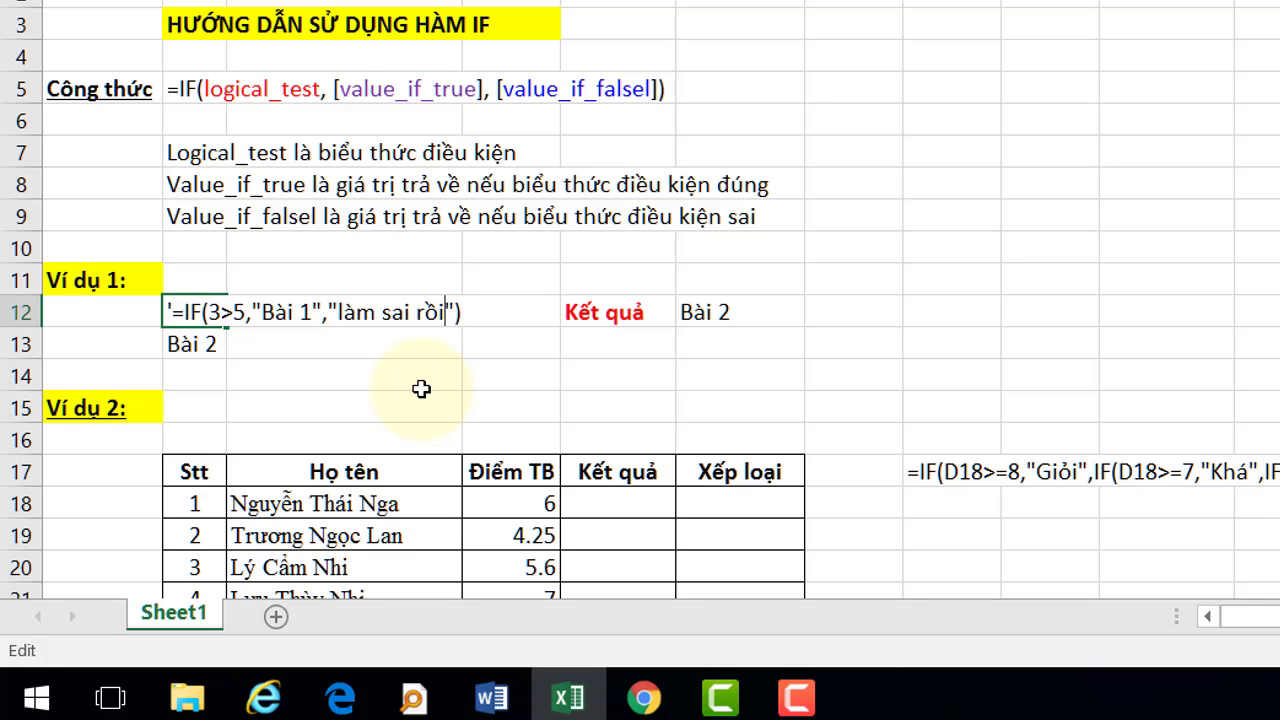
key(Return)
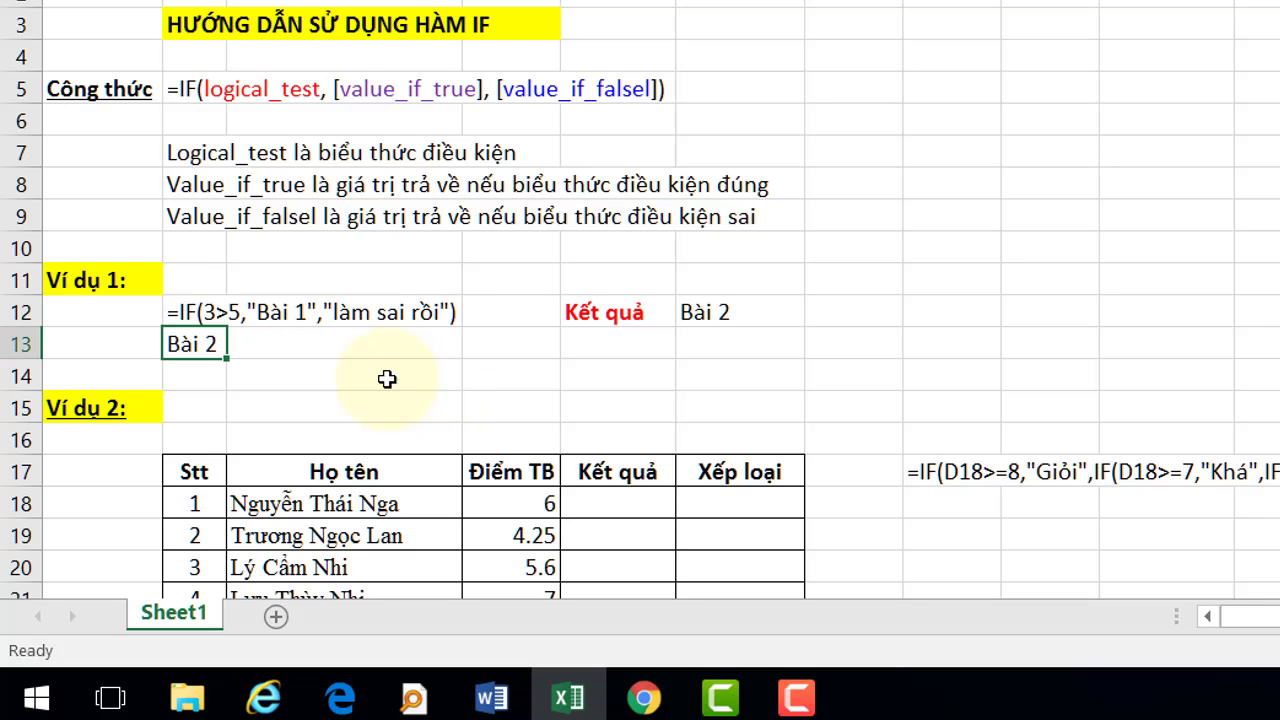
Replace "Bài 2" with "làm sai rồi" in B13's live formula and check the result.
double_click(208, 348)
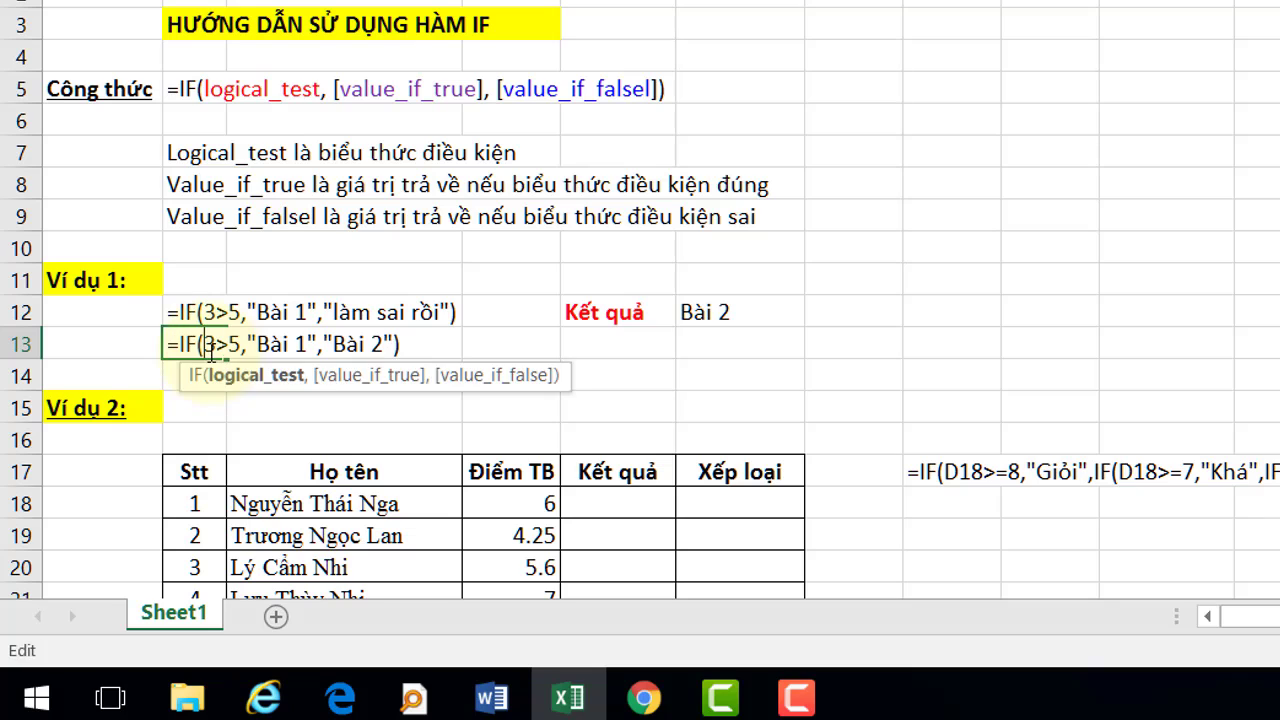
click(333, 346)
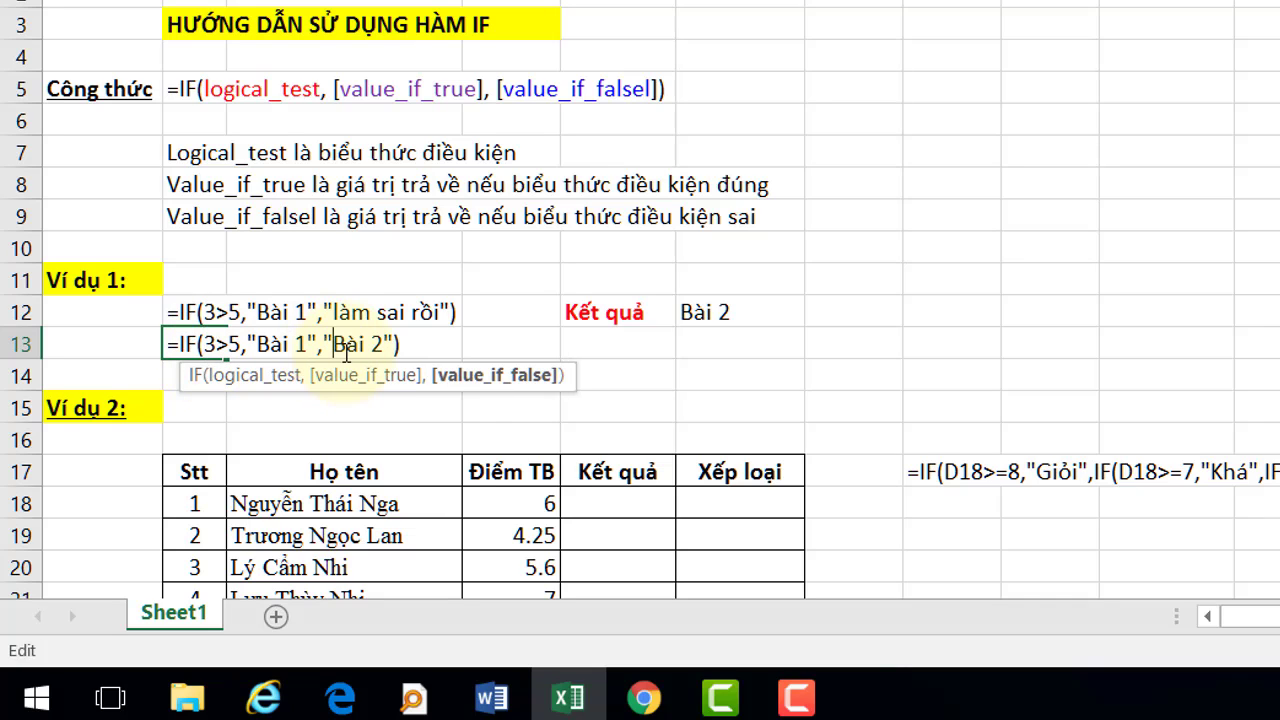
key(Delete)
key(Delete)
key(Delete)
key(Delete)
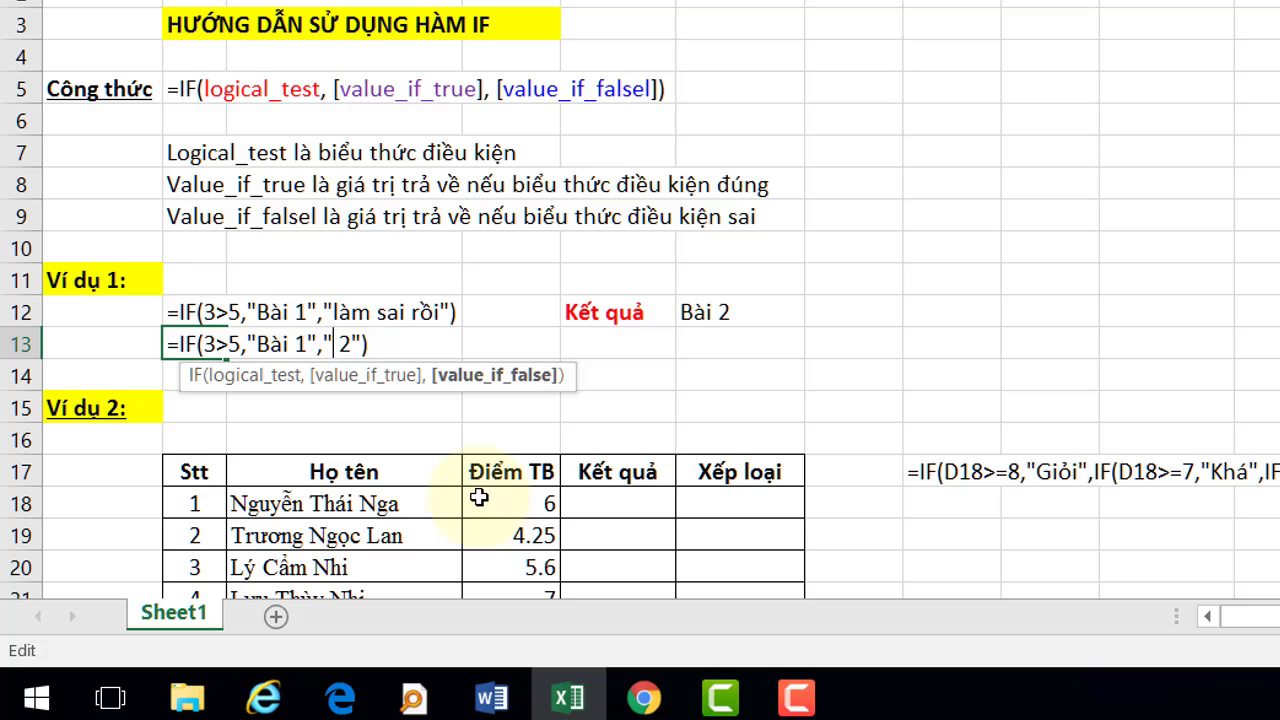
key(Delete)
text(làm )
text(sai rồi)
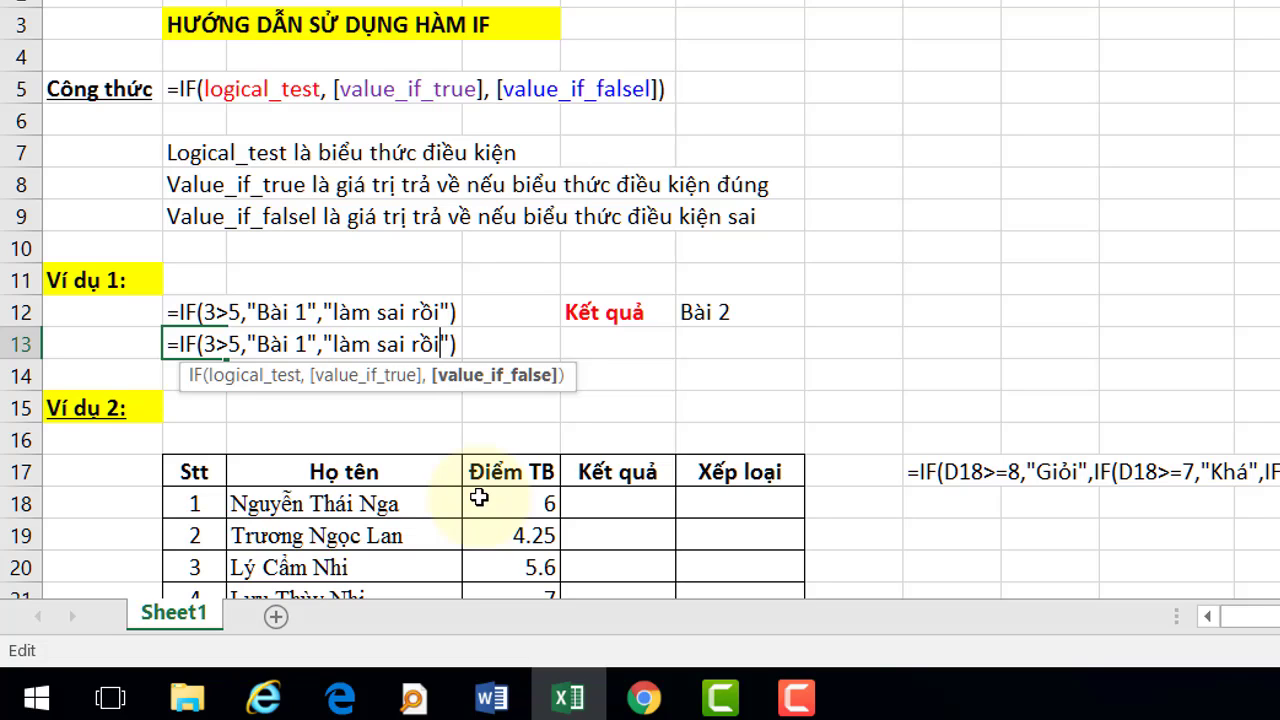
key(Return)
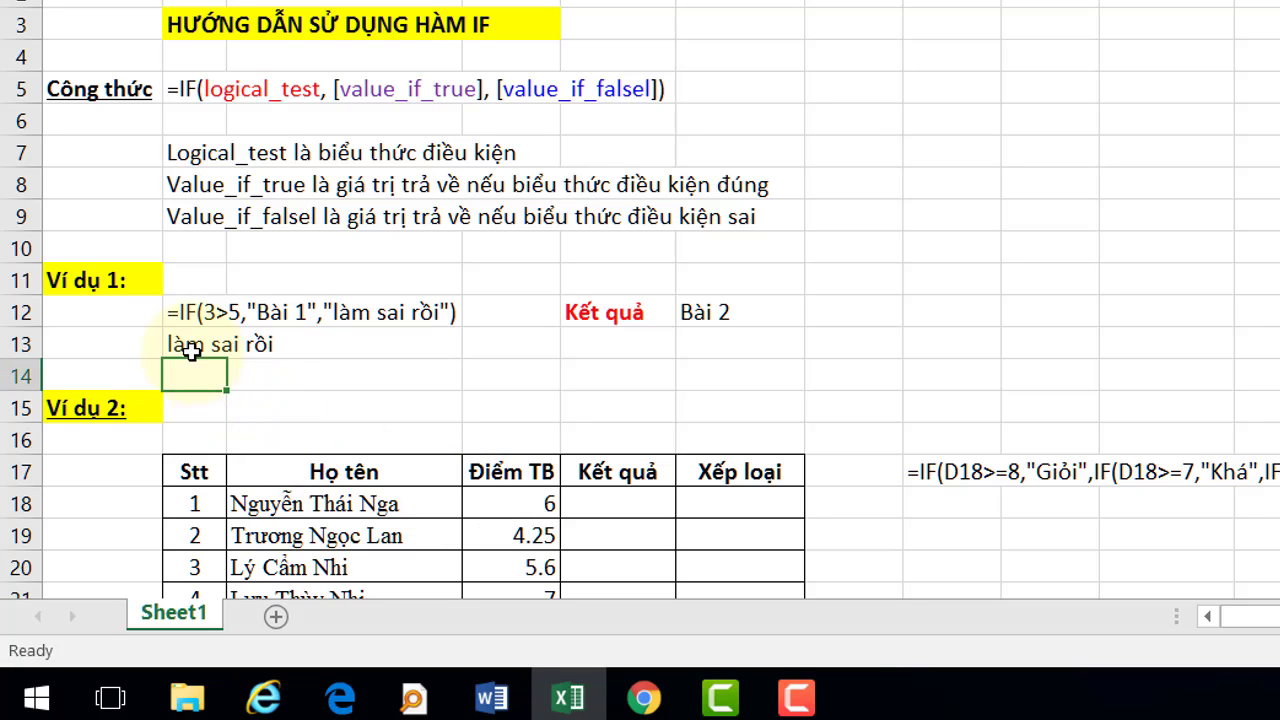
click(185, 348)
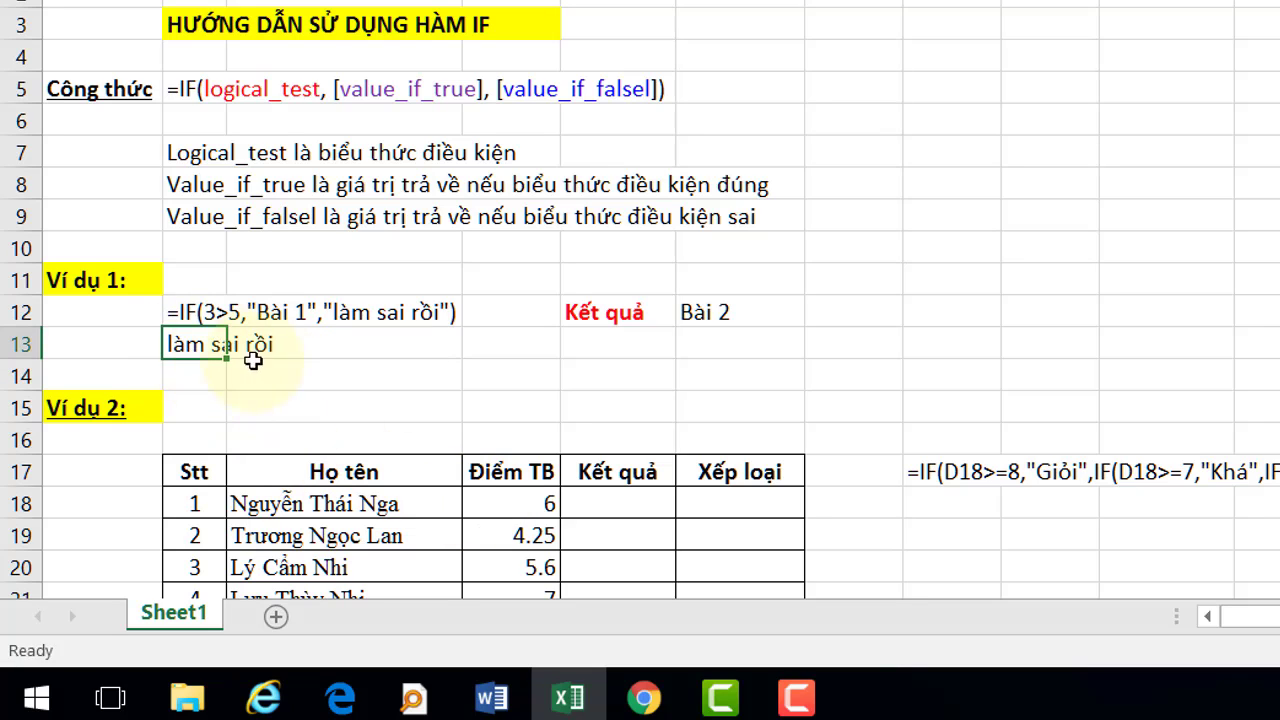
Change the condition in the row 12 written formula from 3>5 to 3<5.
click(195, 368)
click(218, 320)
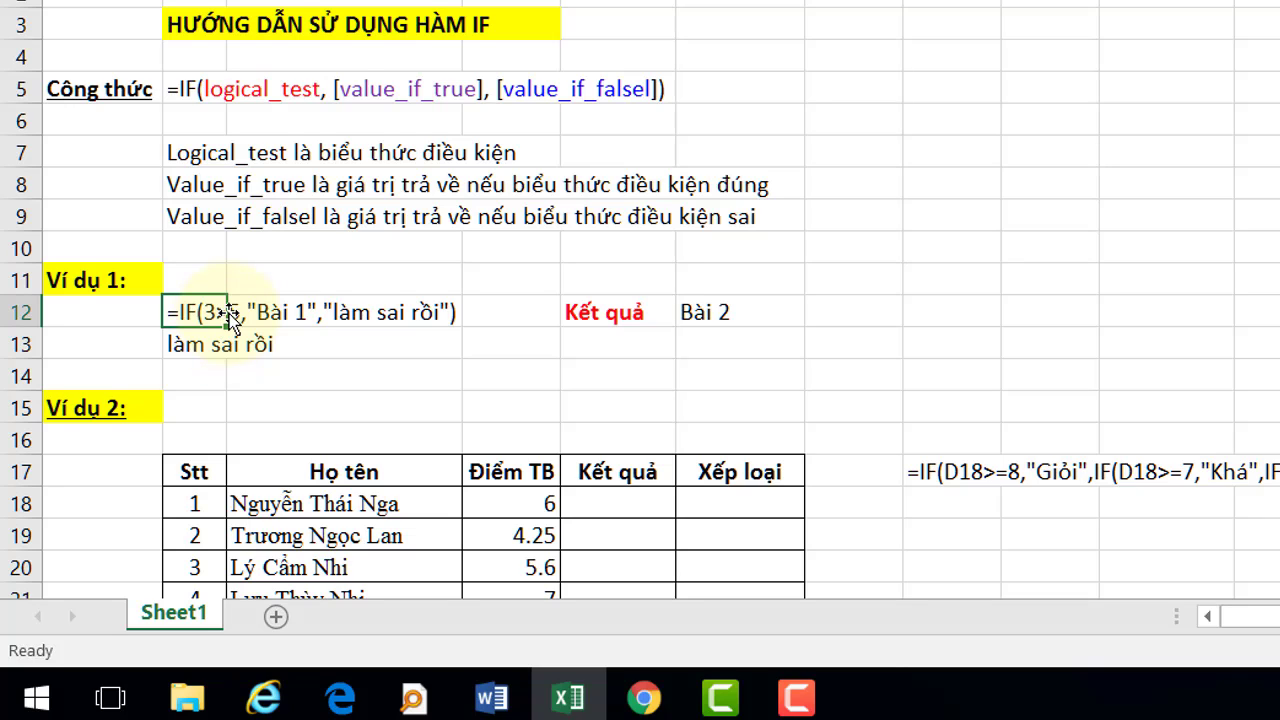
click(246, 350)
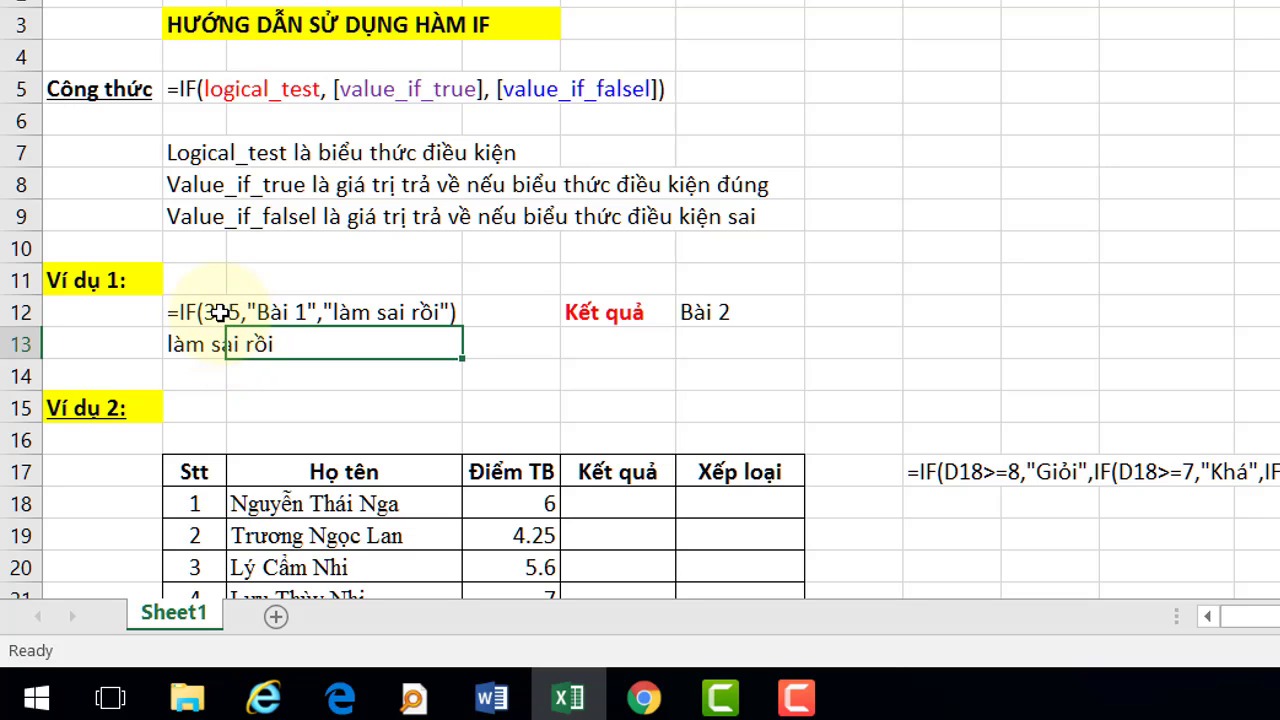
double_click(218, 313)
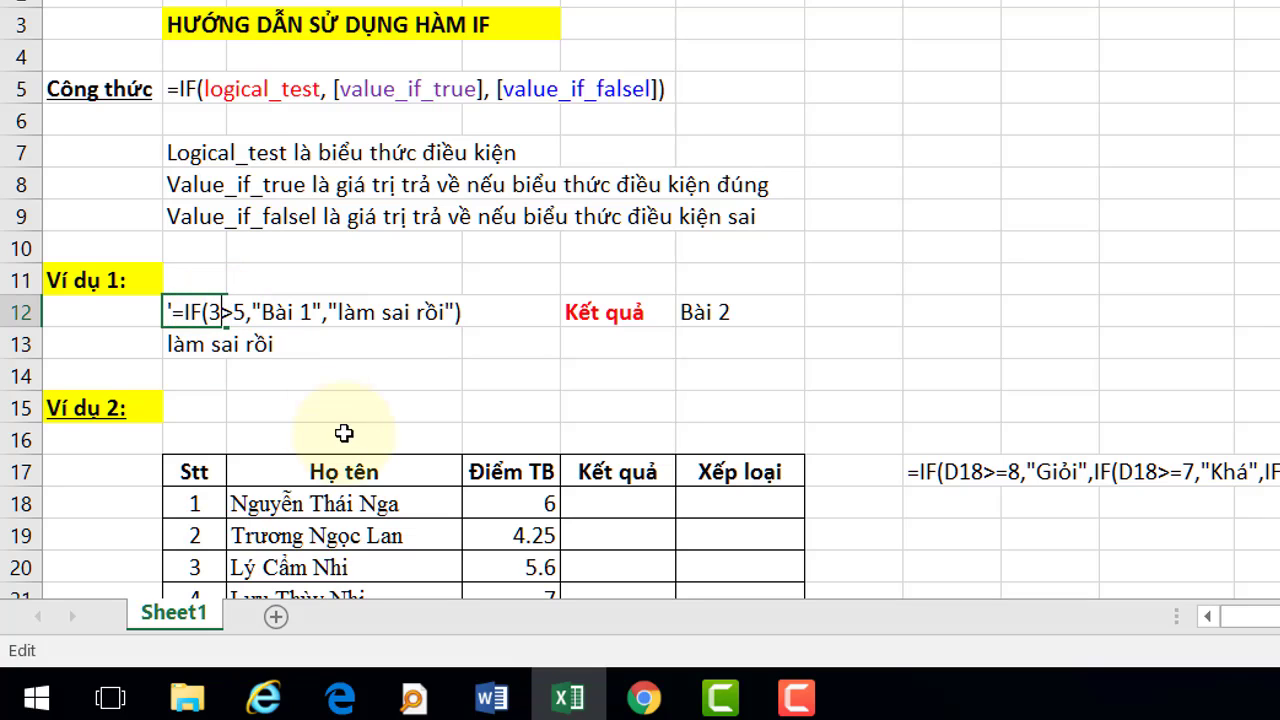
key(Delete)
text(<)
key(Return)
Edit B13's formula condition to 3<5 so it now returns Bài 1.
click(351, 373)
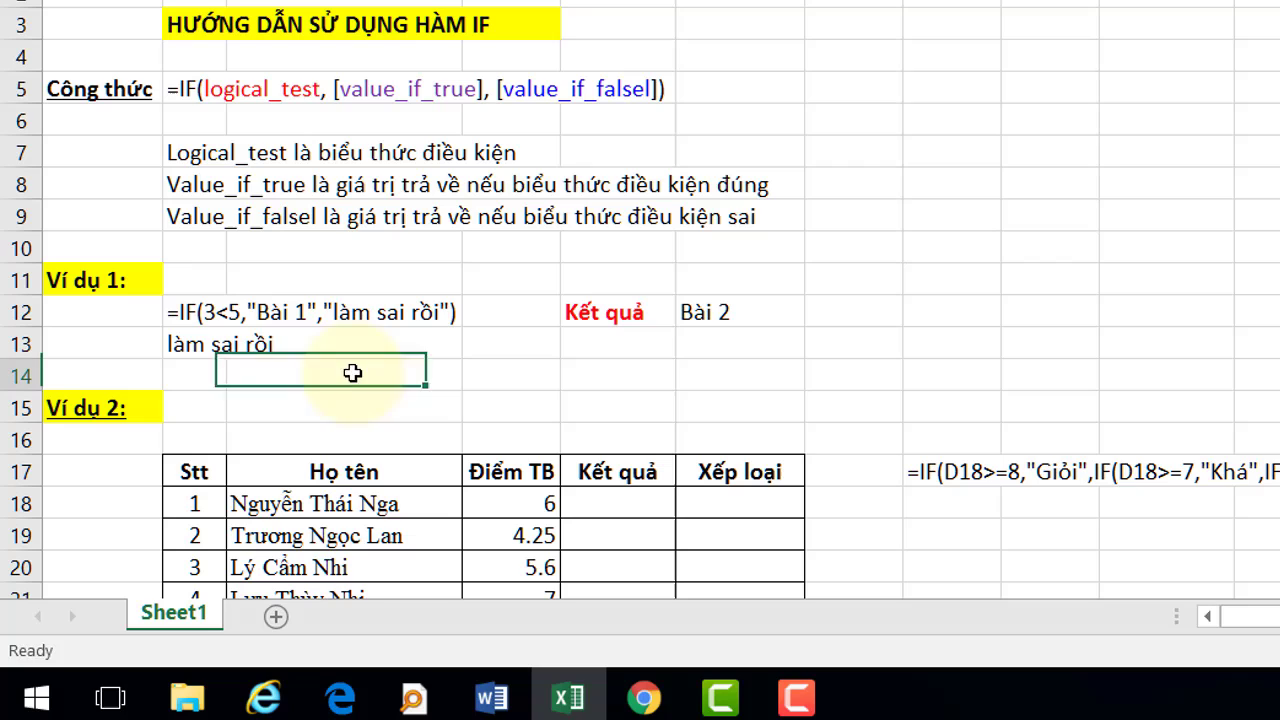
click(224, 346)
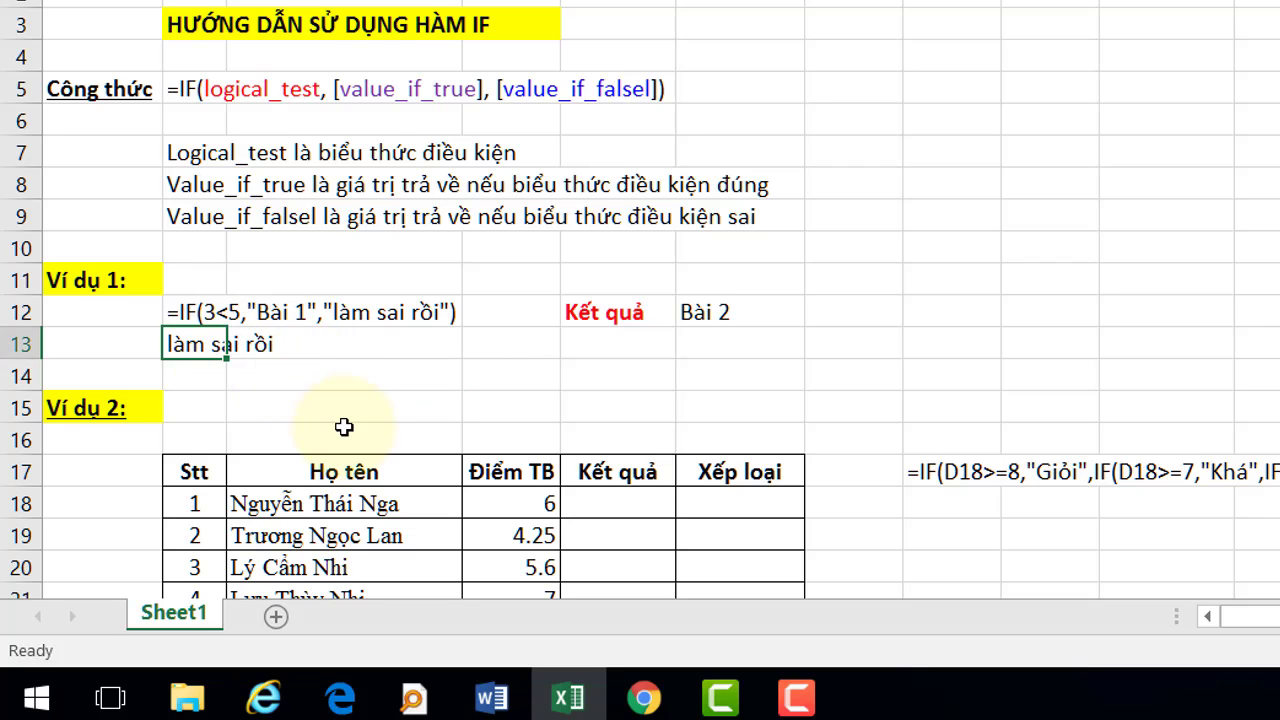
key(F2)
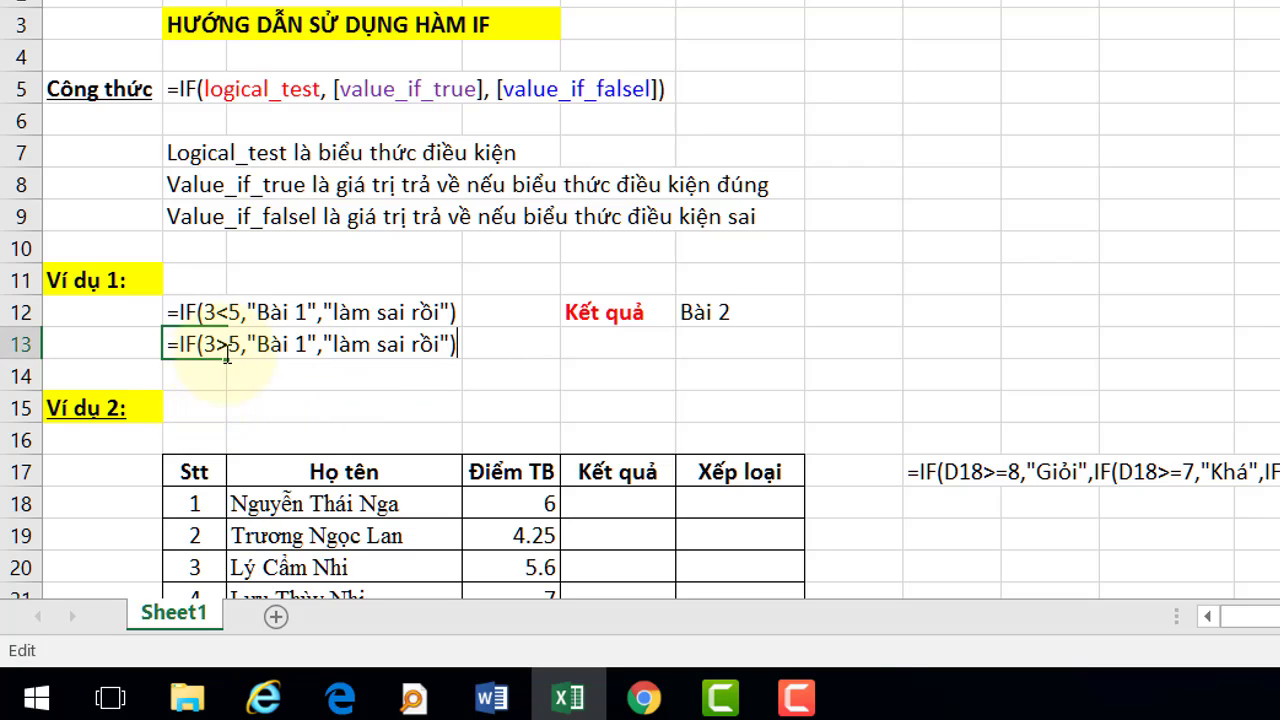
click(229, 345)
key(BackSpace)
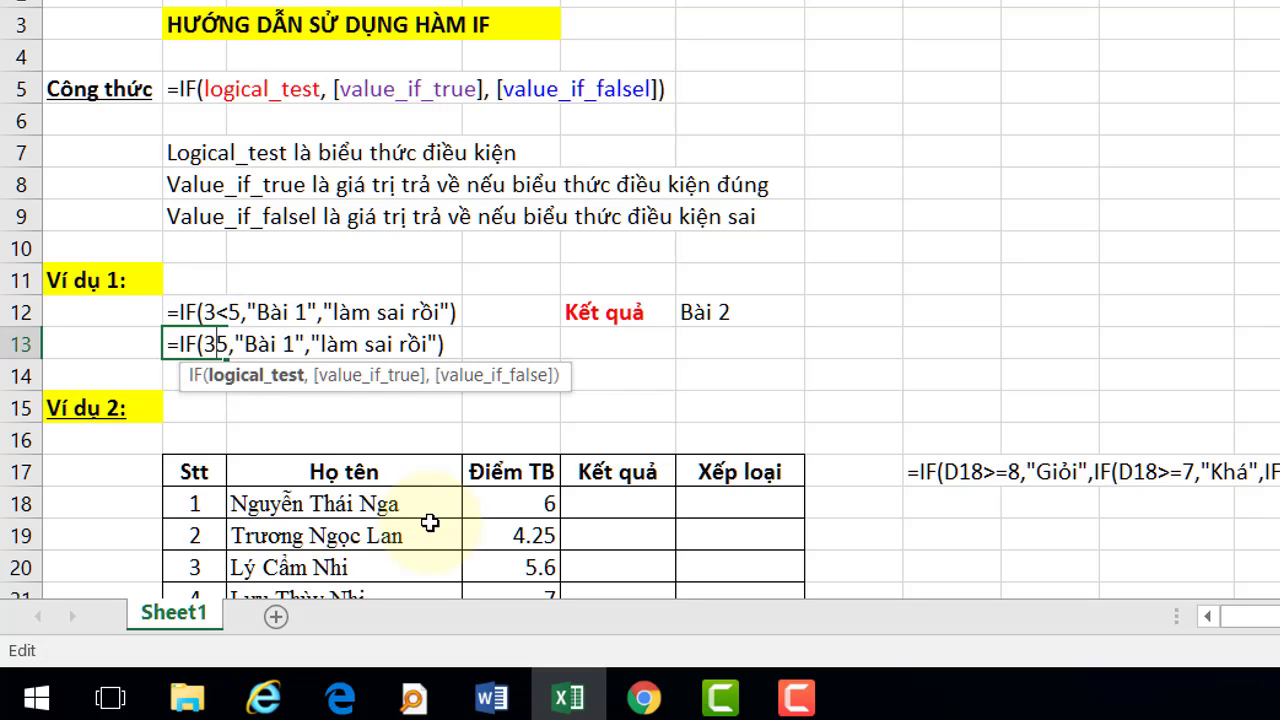
text(<)
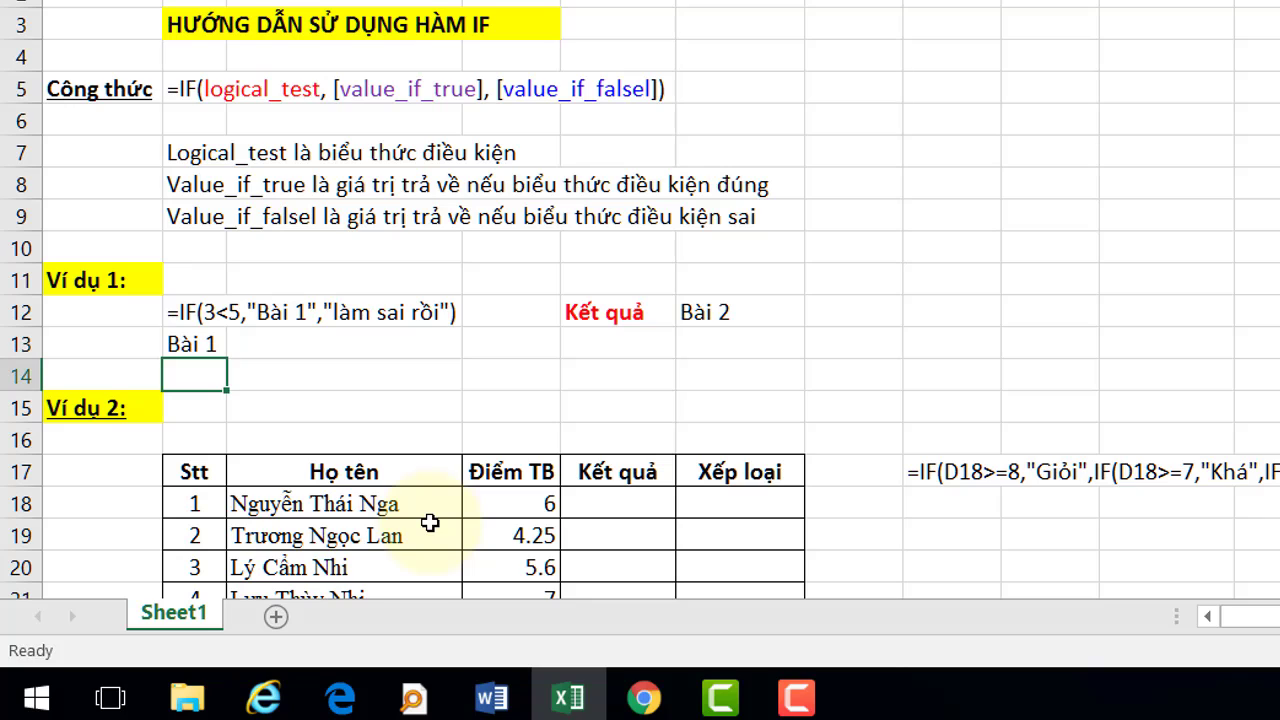
click(206, 343)
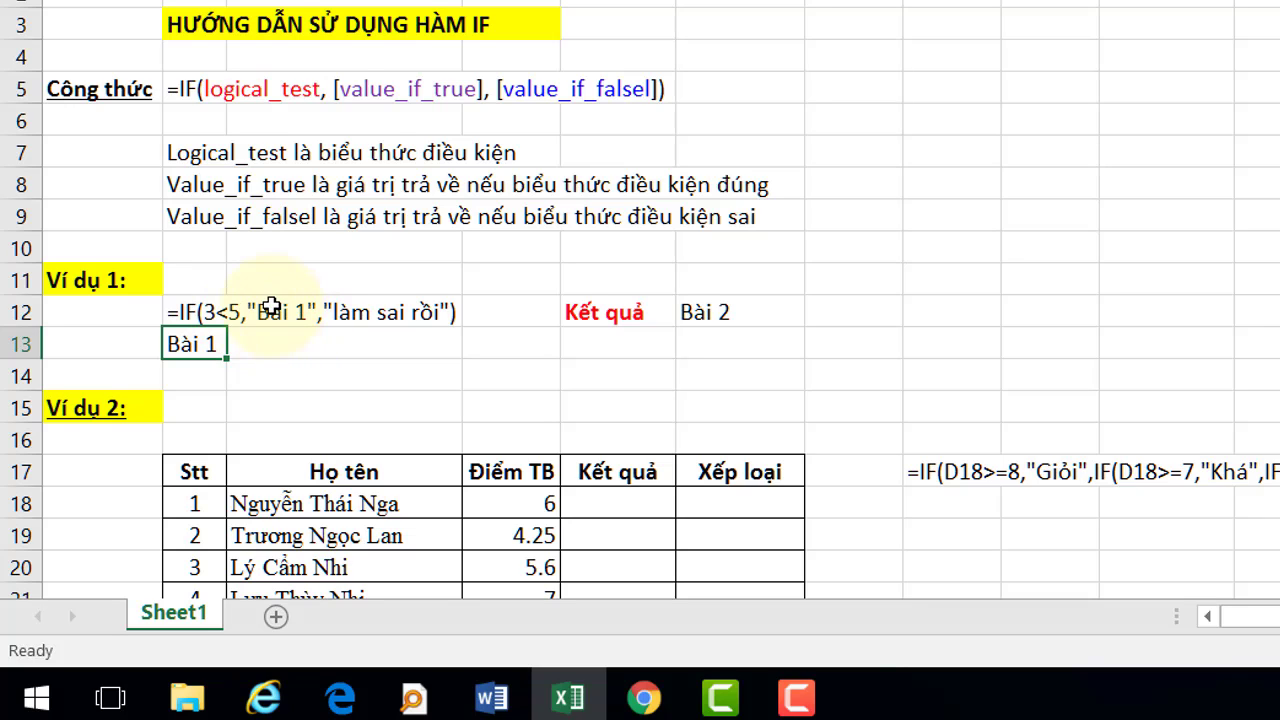
Compare the row 12 written formula with the Bài 1 result in B13.
click(272, 310)
click(300, 363)
click(287, 318)
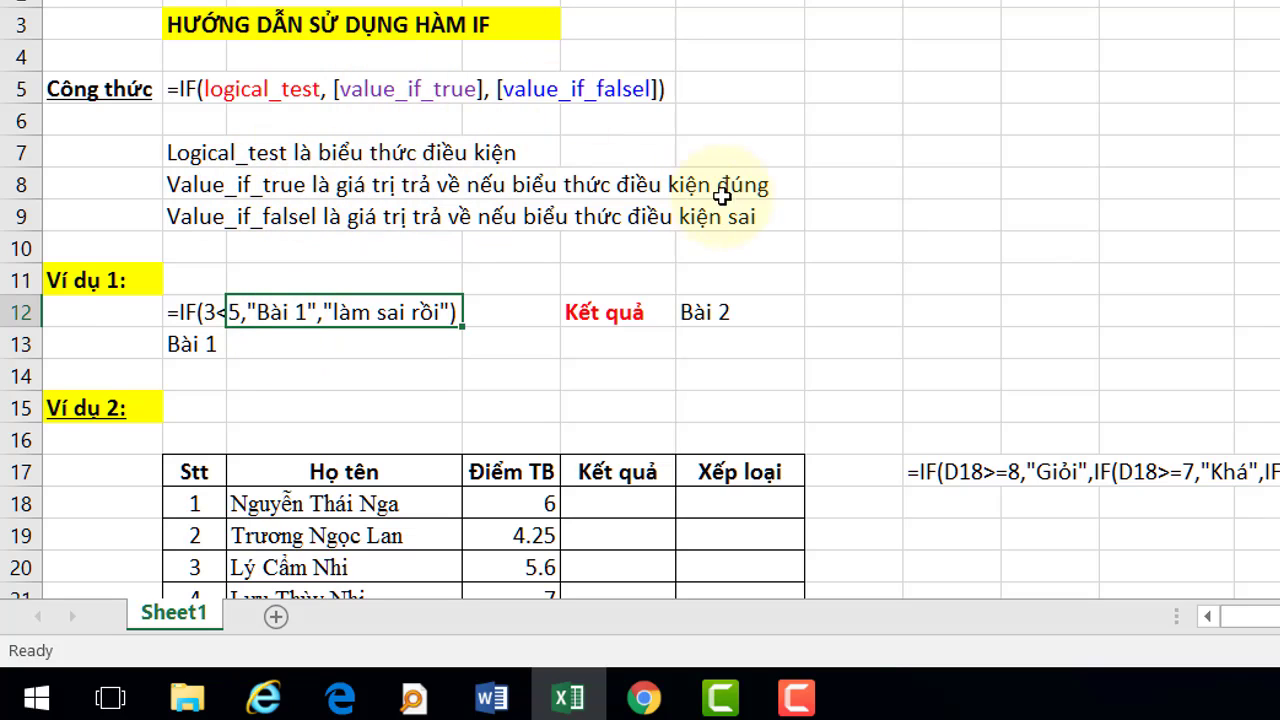
click(195, 320)
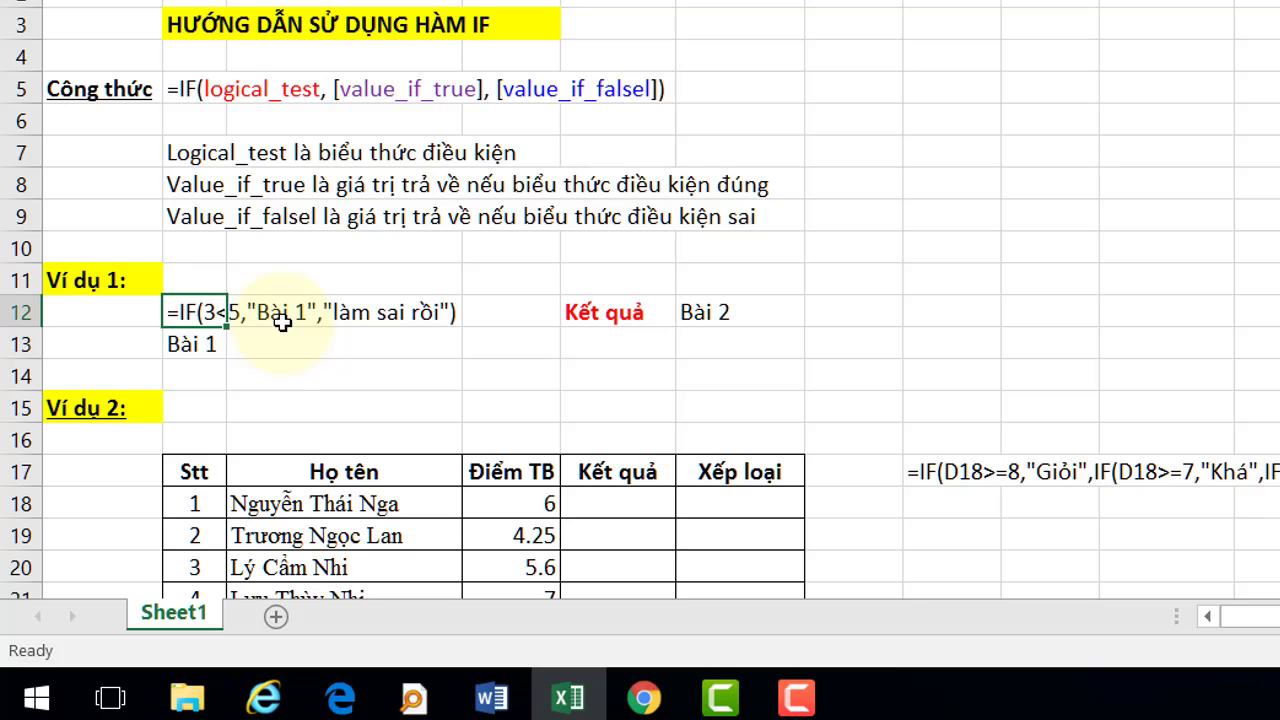
click(285, 340)
key(Left)
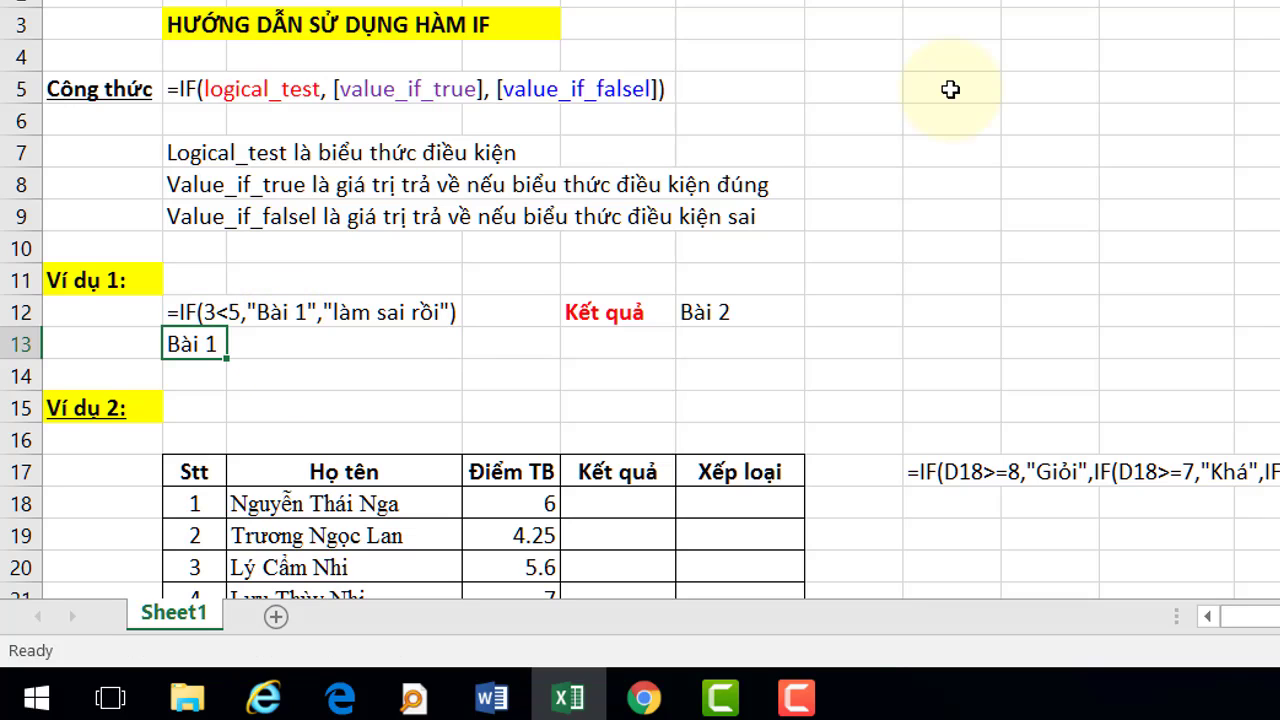
click(962, 92)
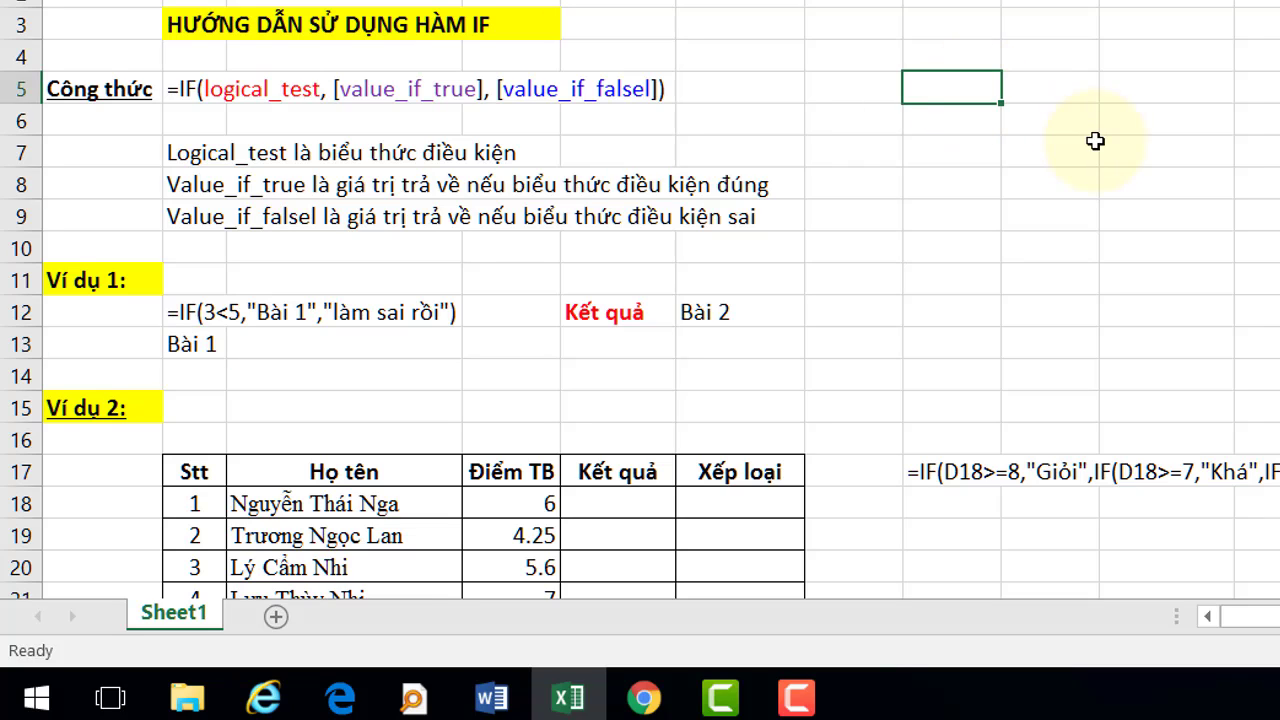
Copy the Họ tên header and first two names from C17:C19 into H4:H6.
drag(414, 480, 434, 524)
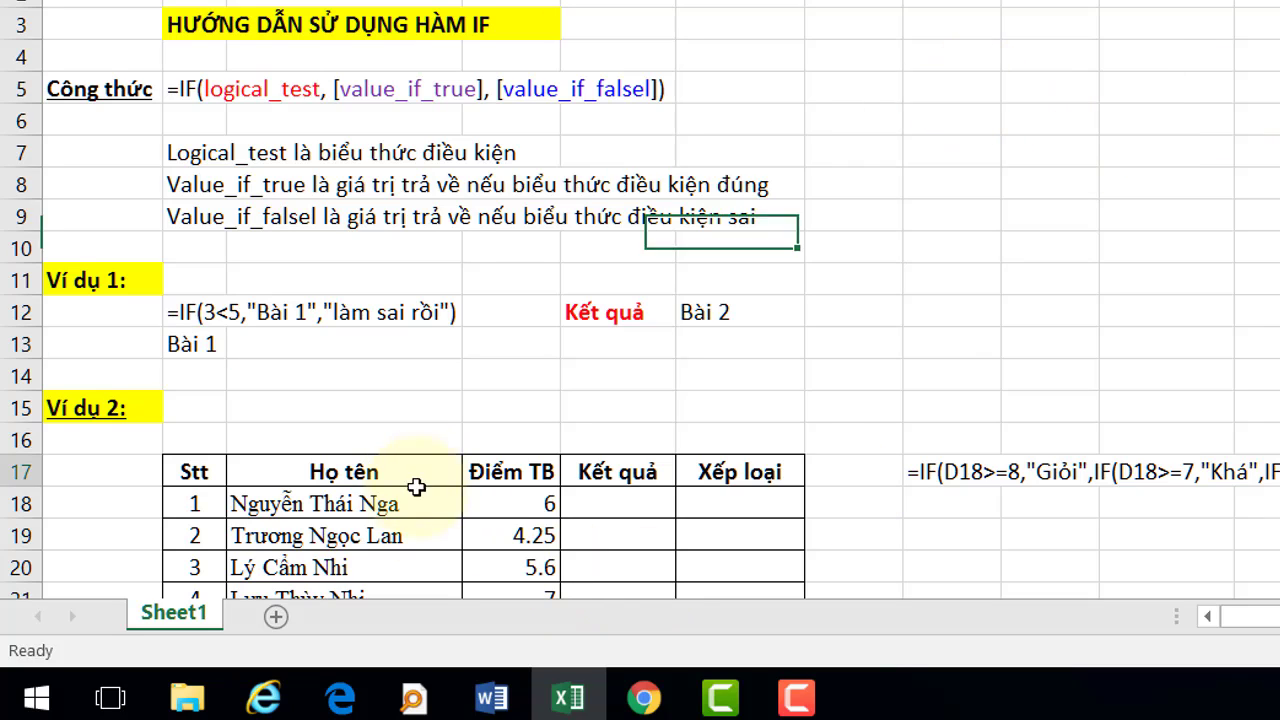
key(ctrl+c)
click(925, 60)
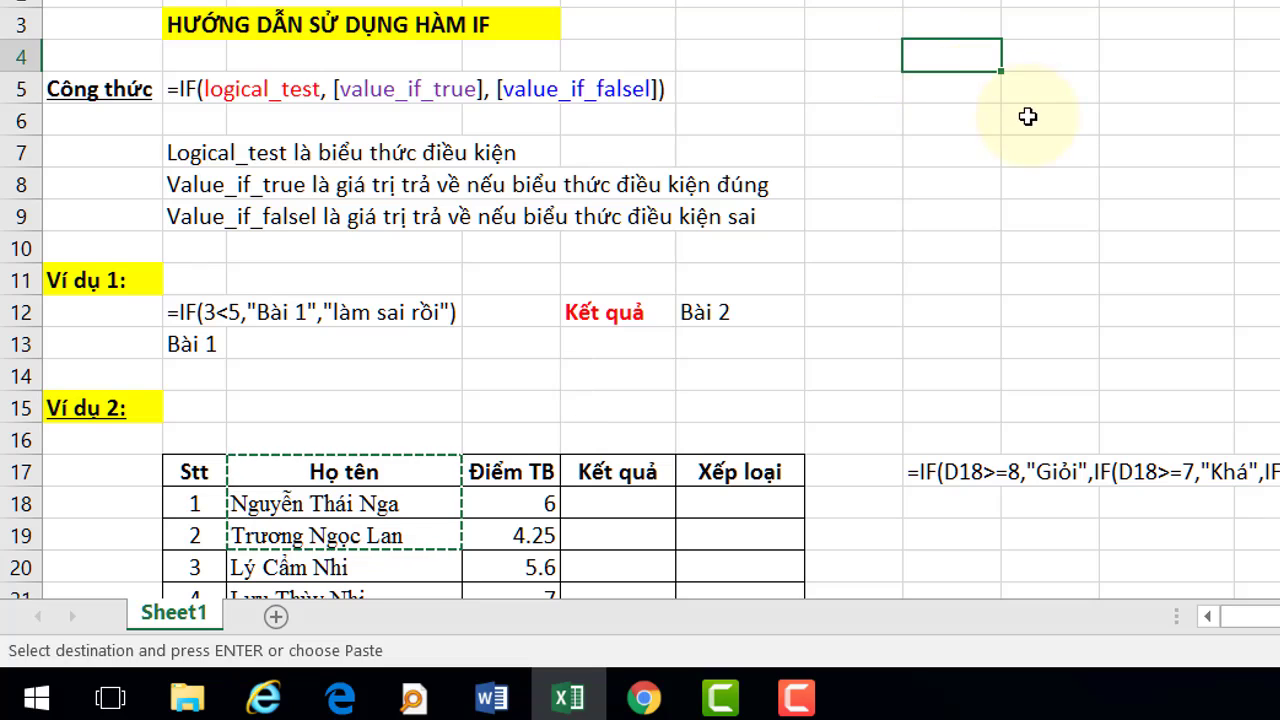
key(ctrl+v)
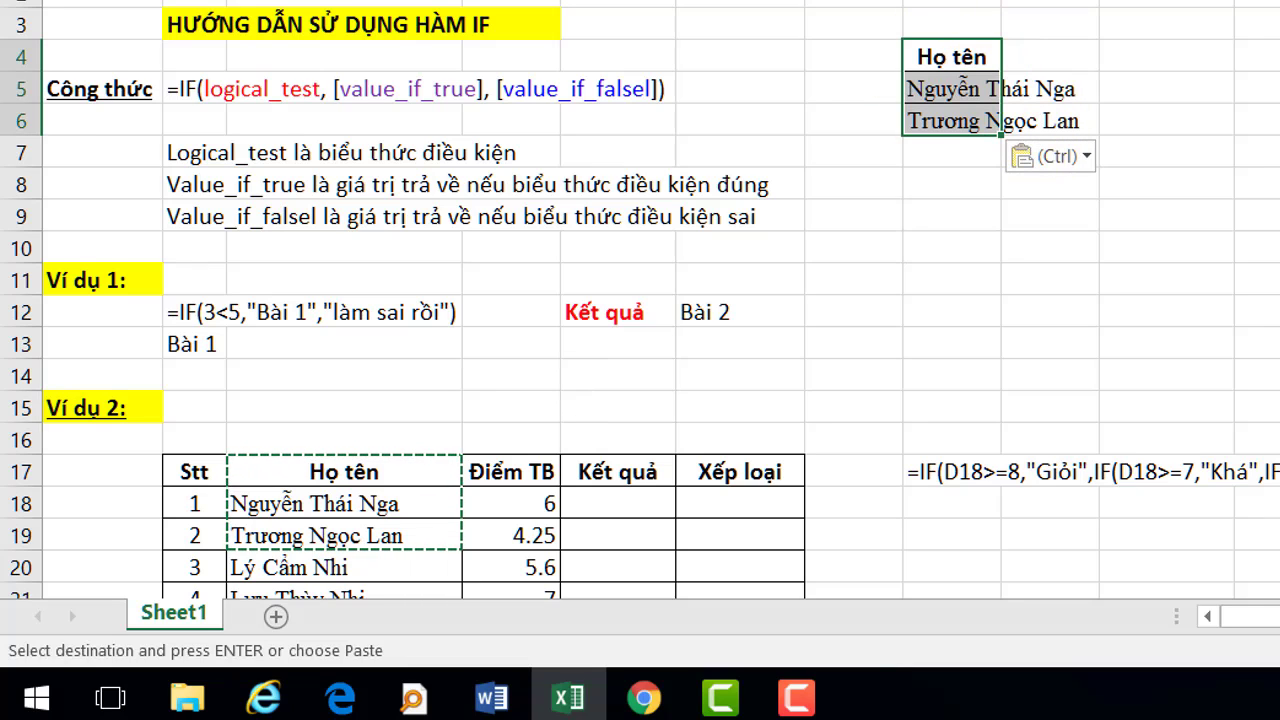
Widen column H and add the heading Kết quả in I4.
drag(1001, 2, 1106, 2)
click(1051, 112)
click(1100, 90)
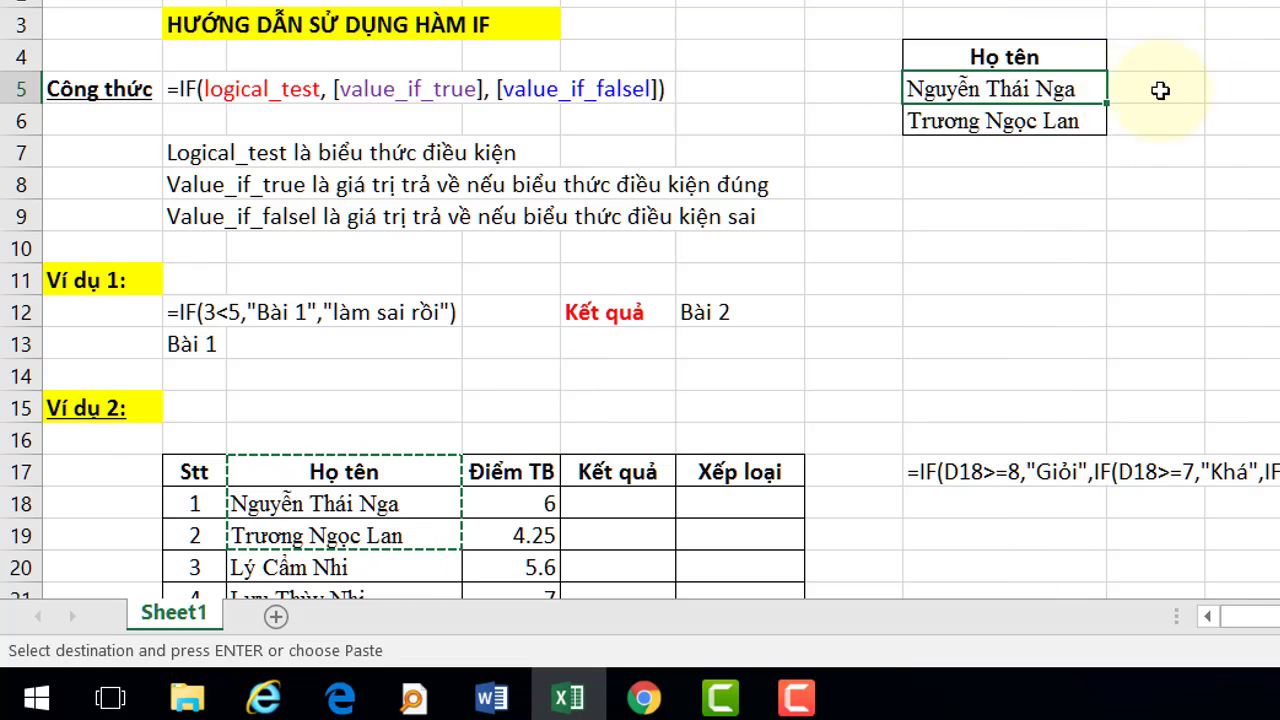
click(1170, 60)
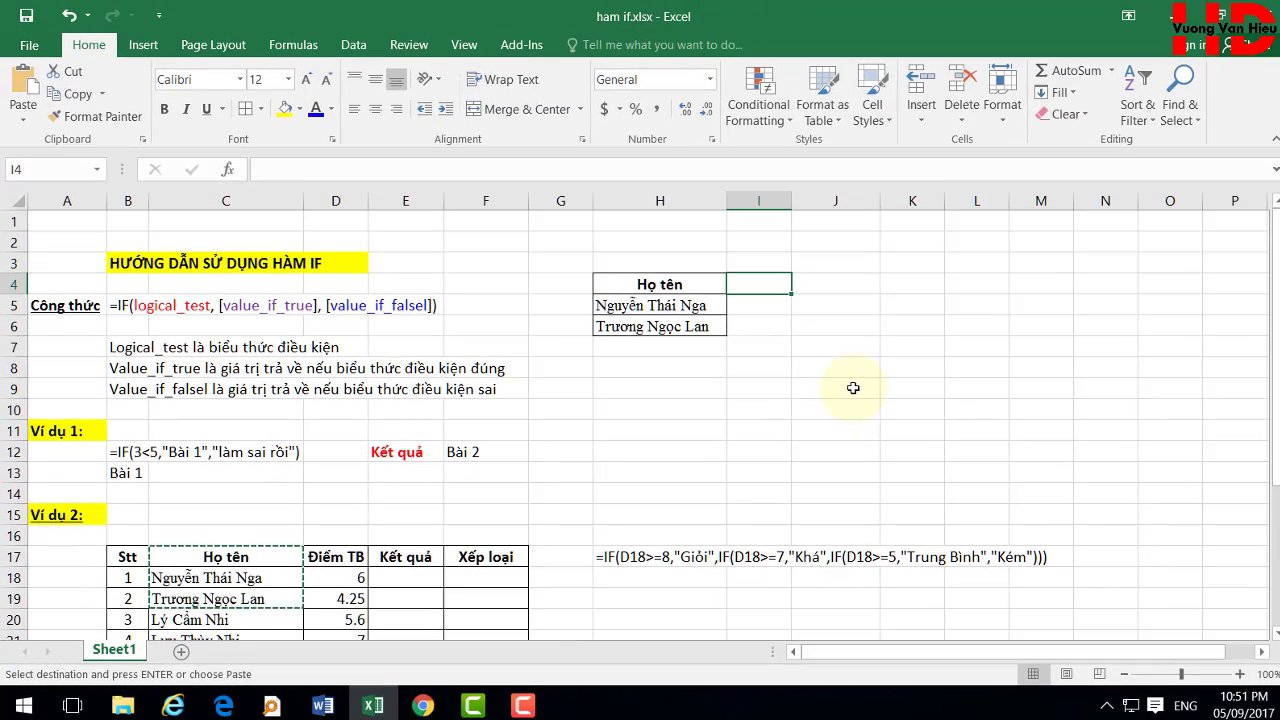
text(Kết quả)
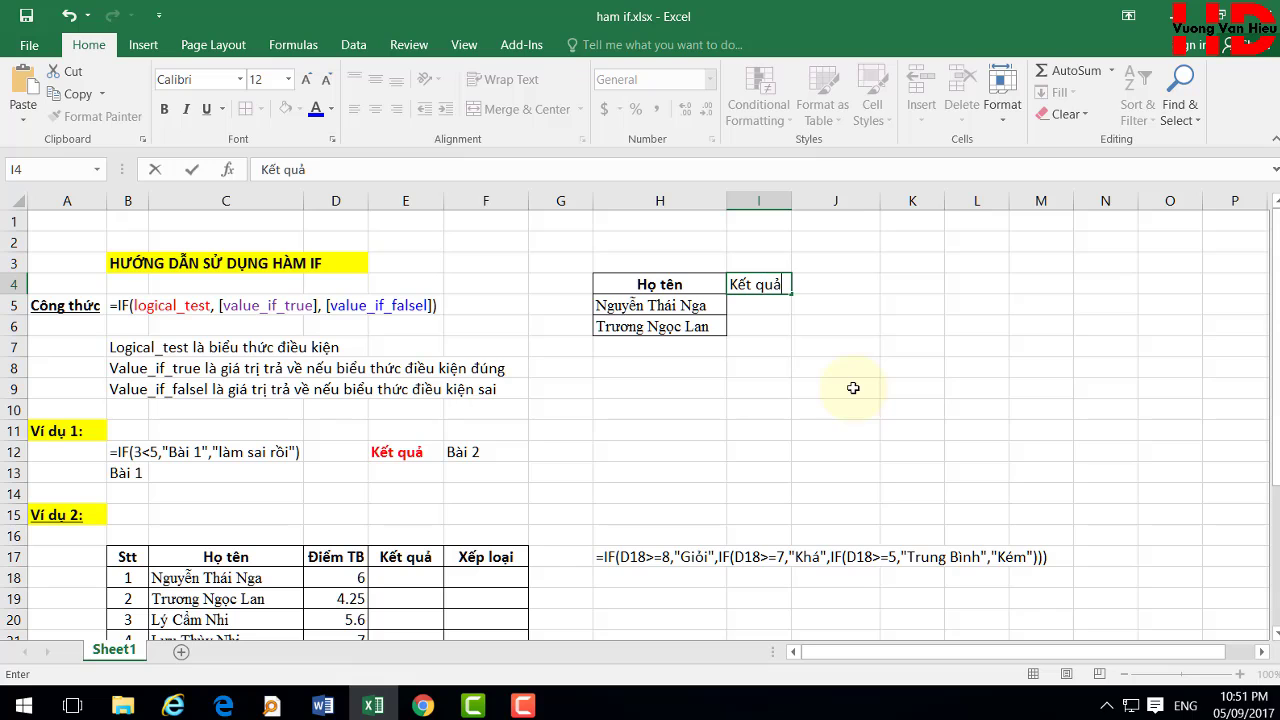
key(ctrl+Return)
key(Return)
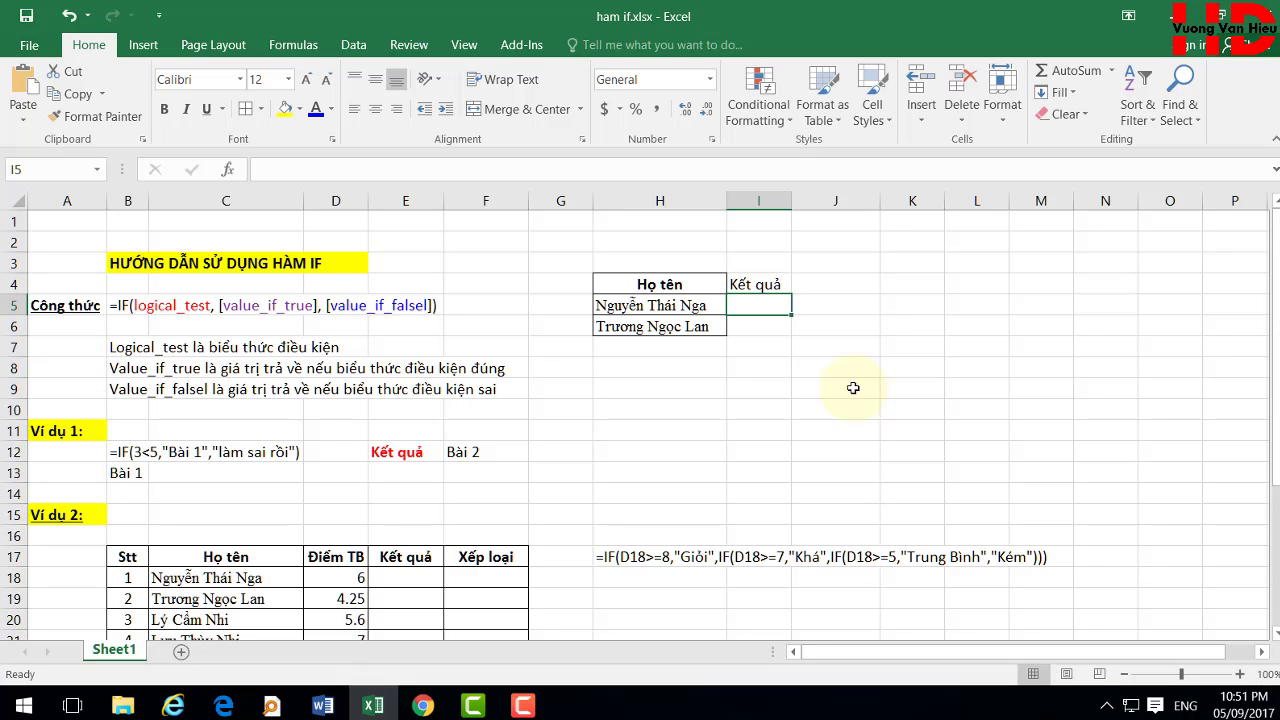
In I5, begin an IF testing whether H5 equals the first student's name, returning "Đúng".
text(=)
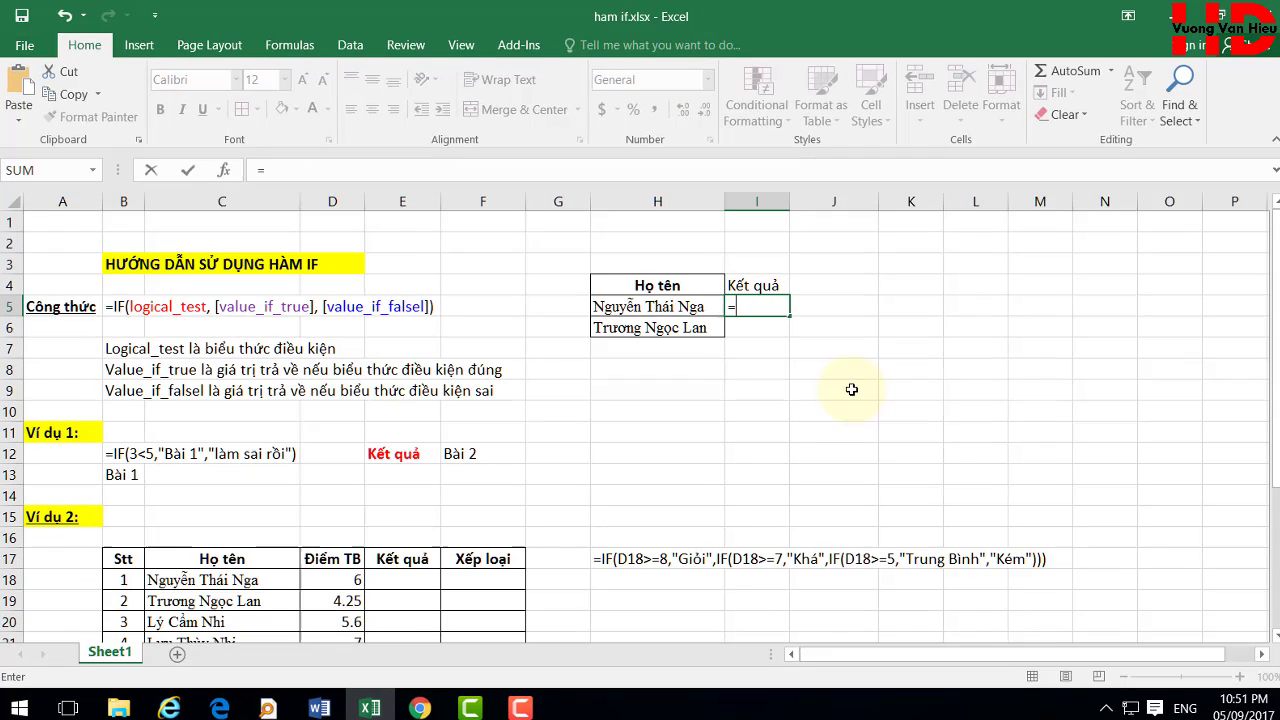
text(if)
key(Tab)
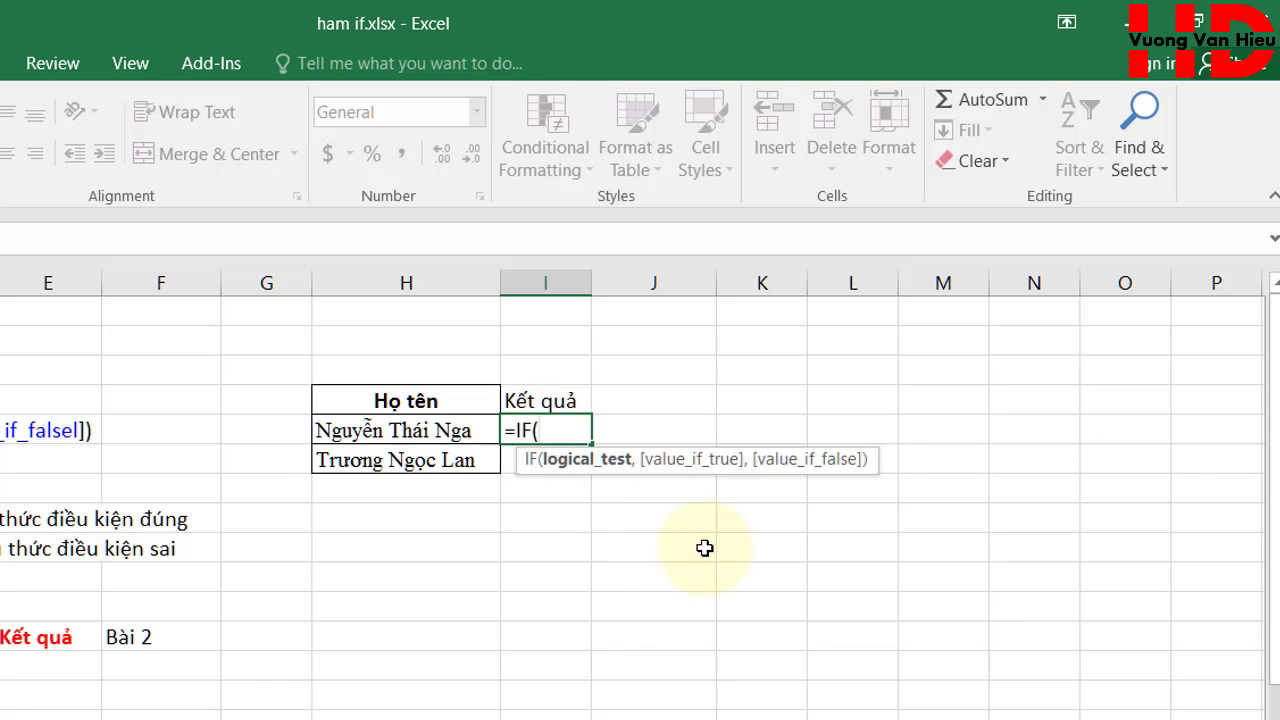
text(H2)
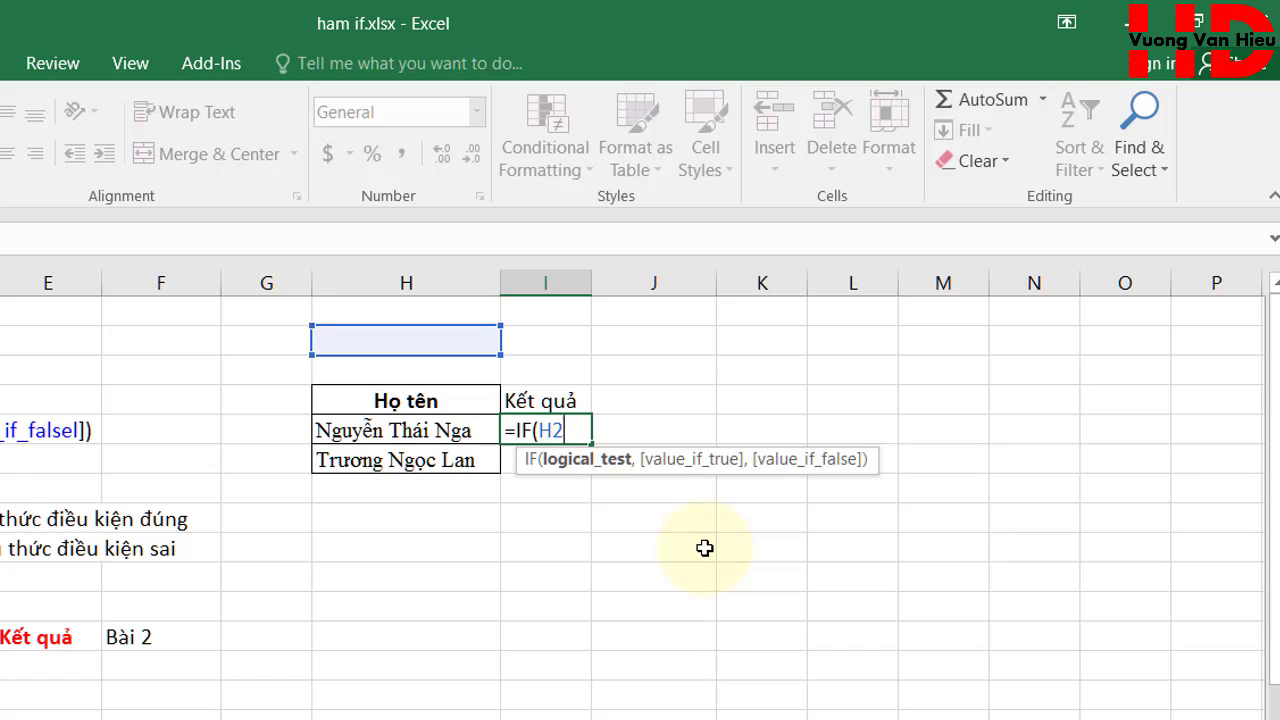
text(=)
key(BackSpace)
key(BackSpace)
key(BackSpace)
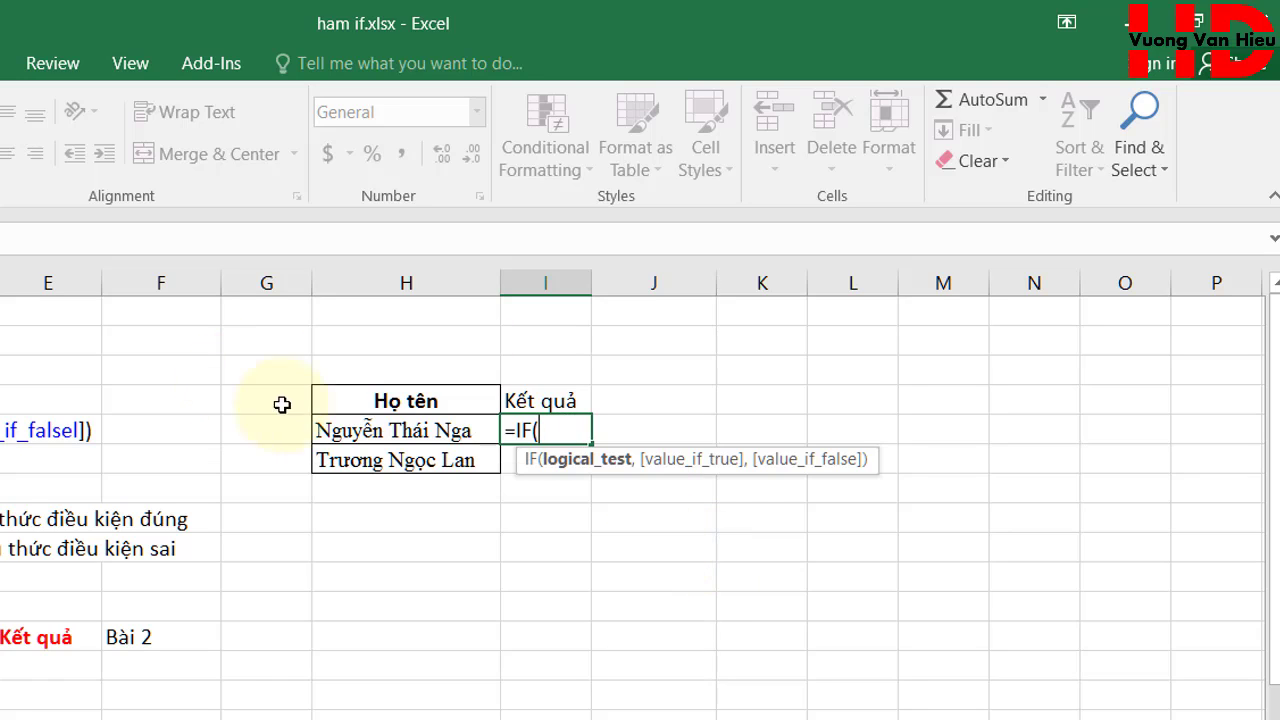
click(343, 430)
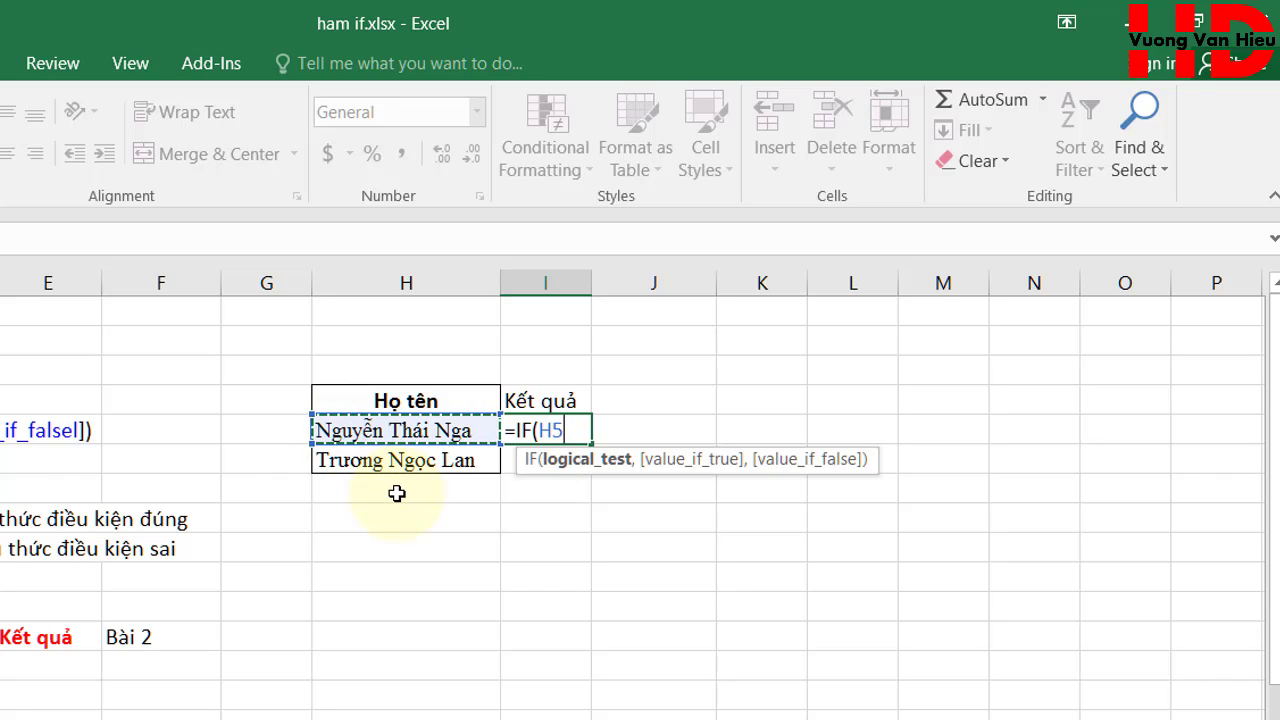
text(=")
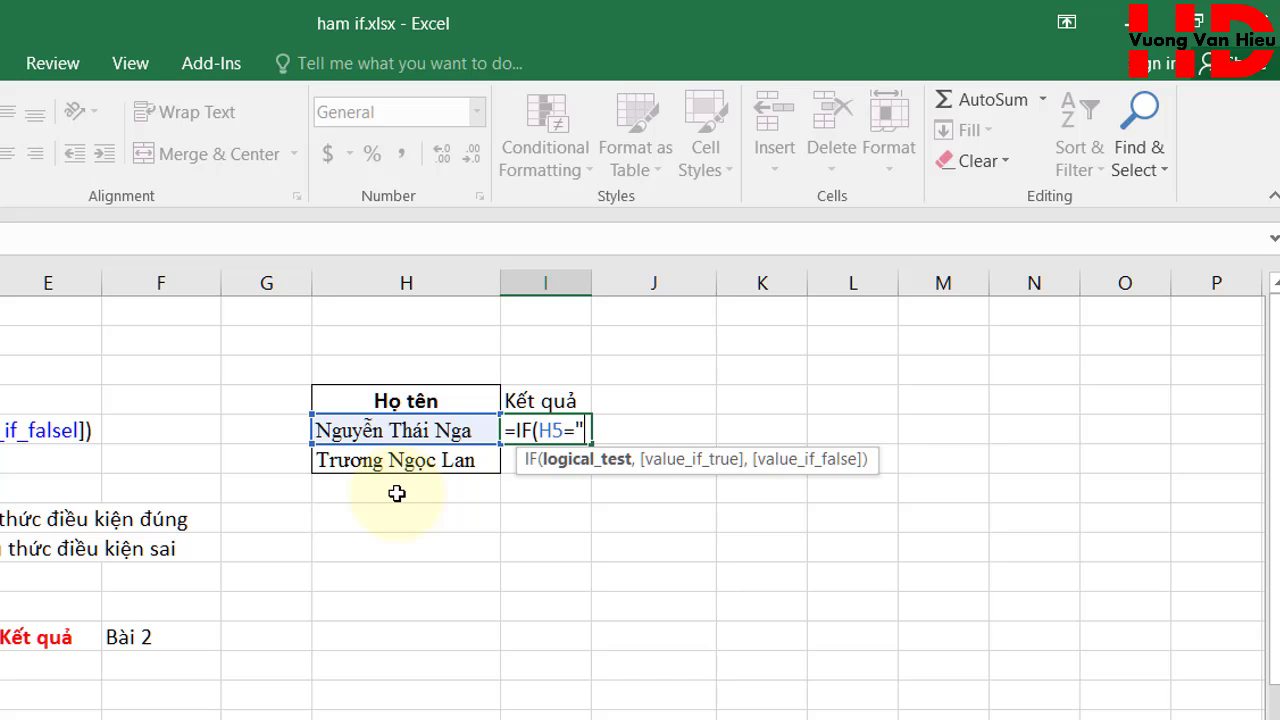
text(Ng)
text(uyễn Thái )
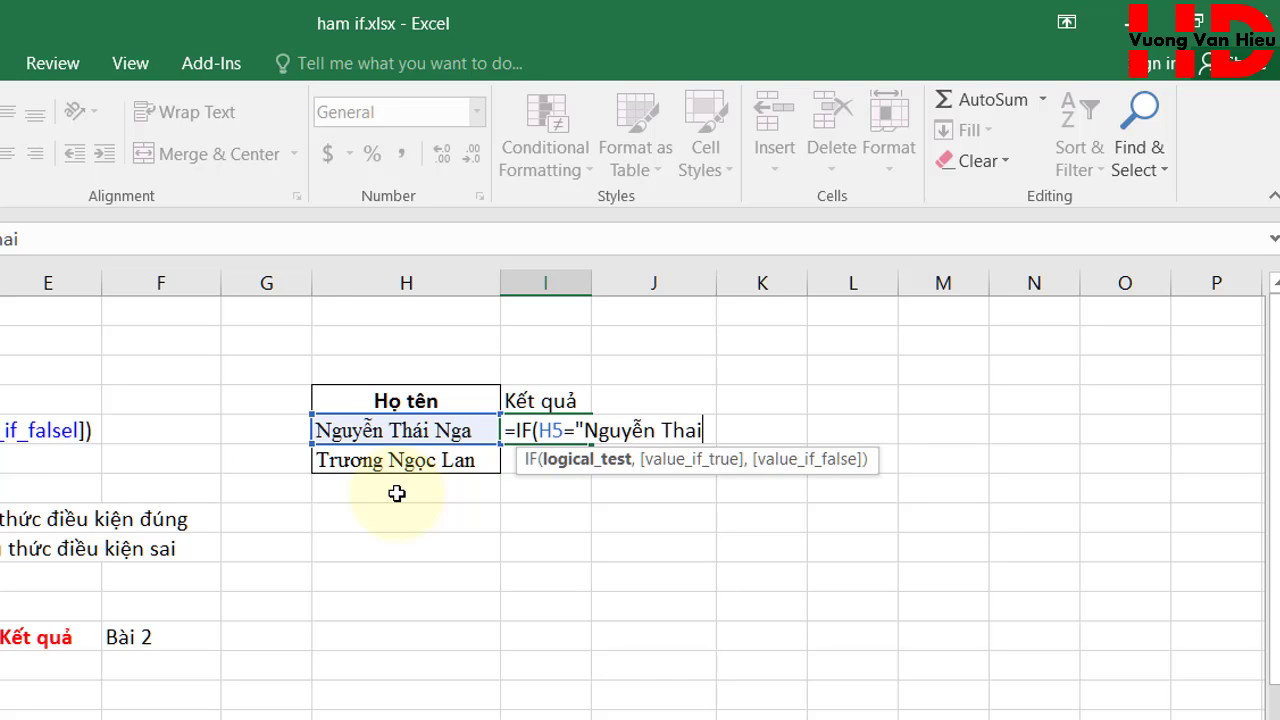
text(Nga)
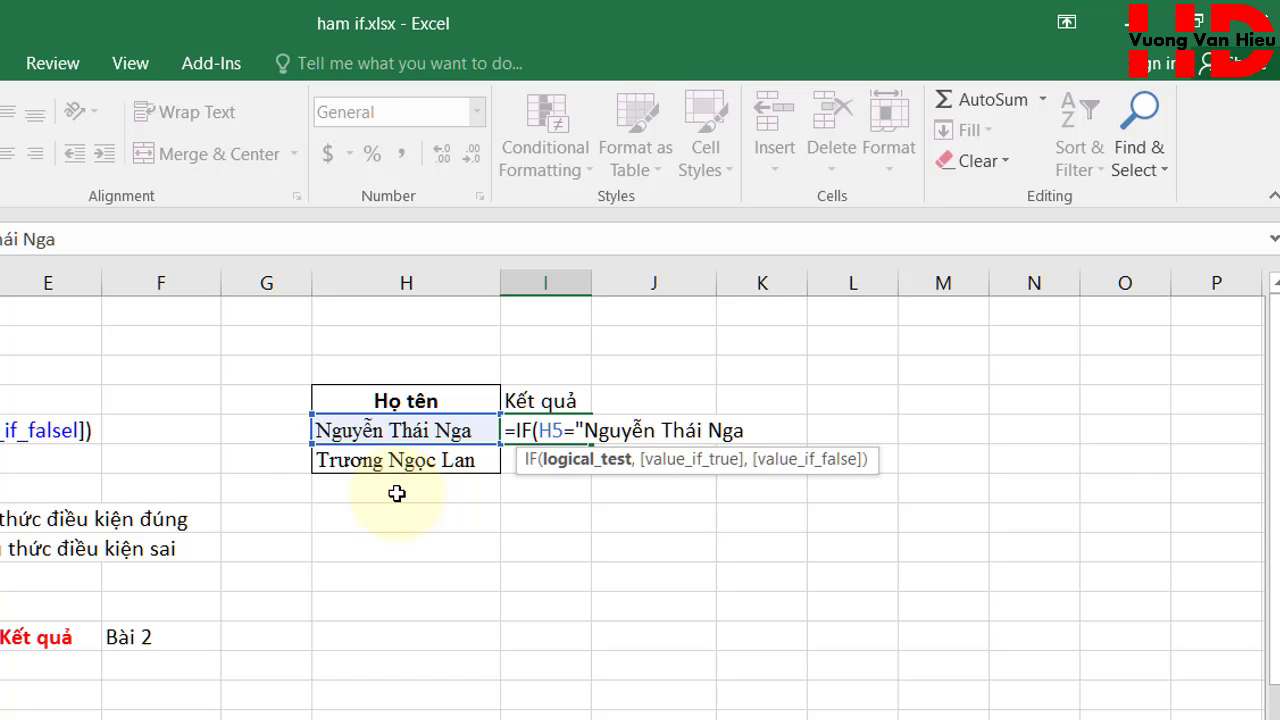
text(")
text(,)
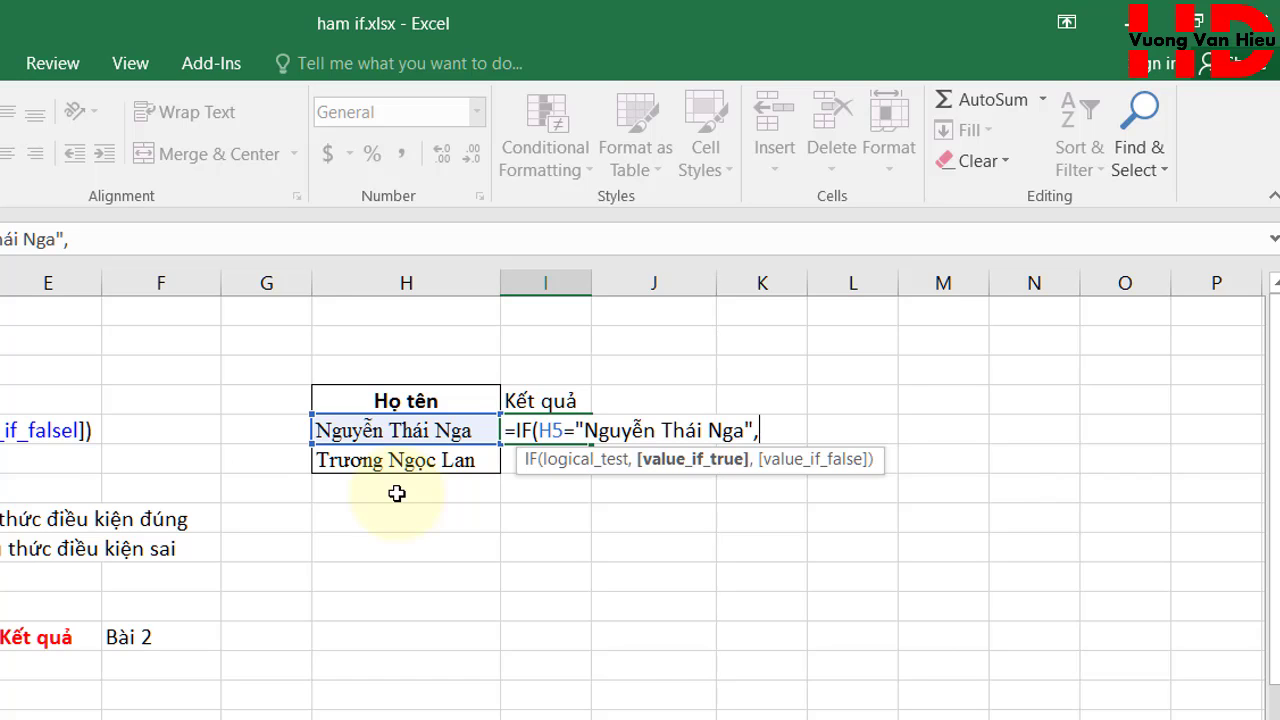
text(")
text(Đ)
text(ung)
text(")
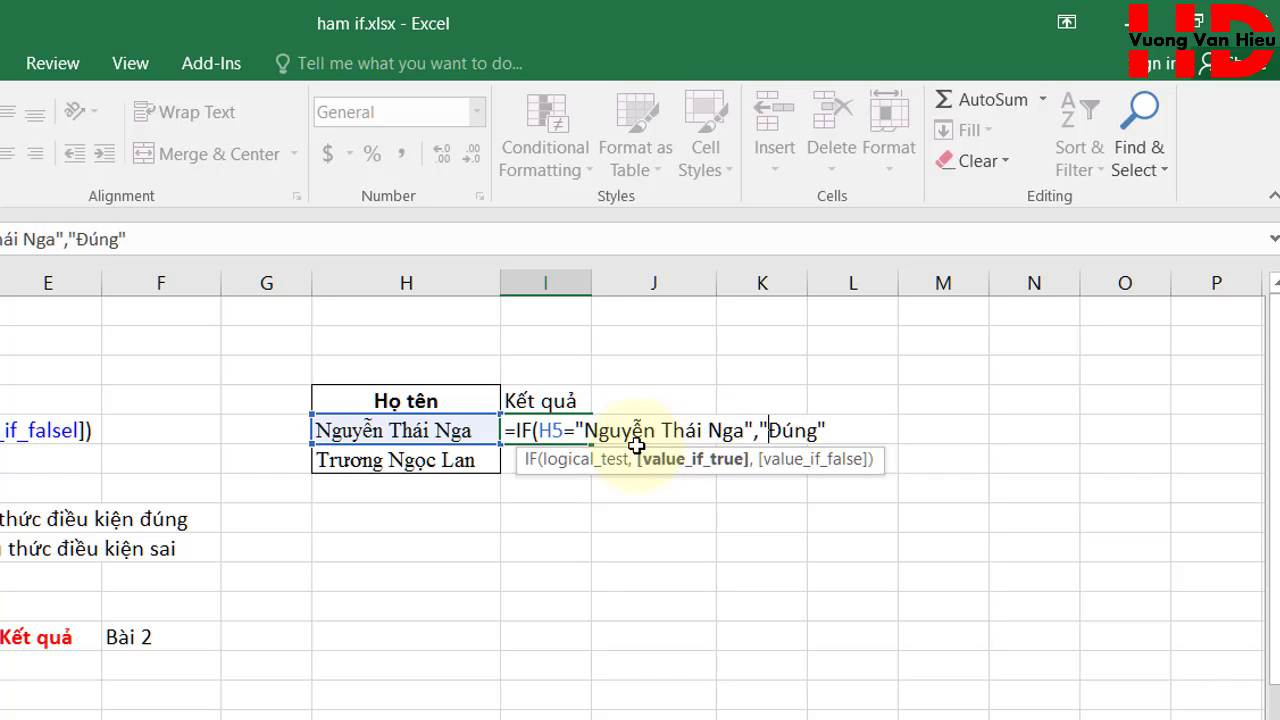
drag(768, 430, 810, 428)
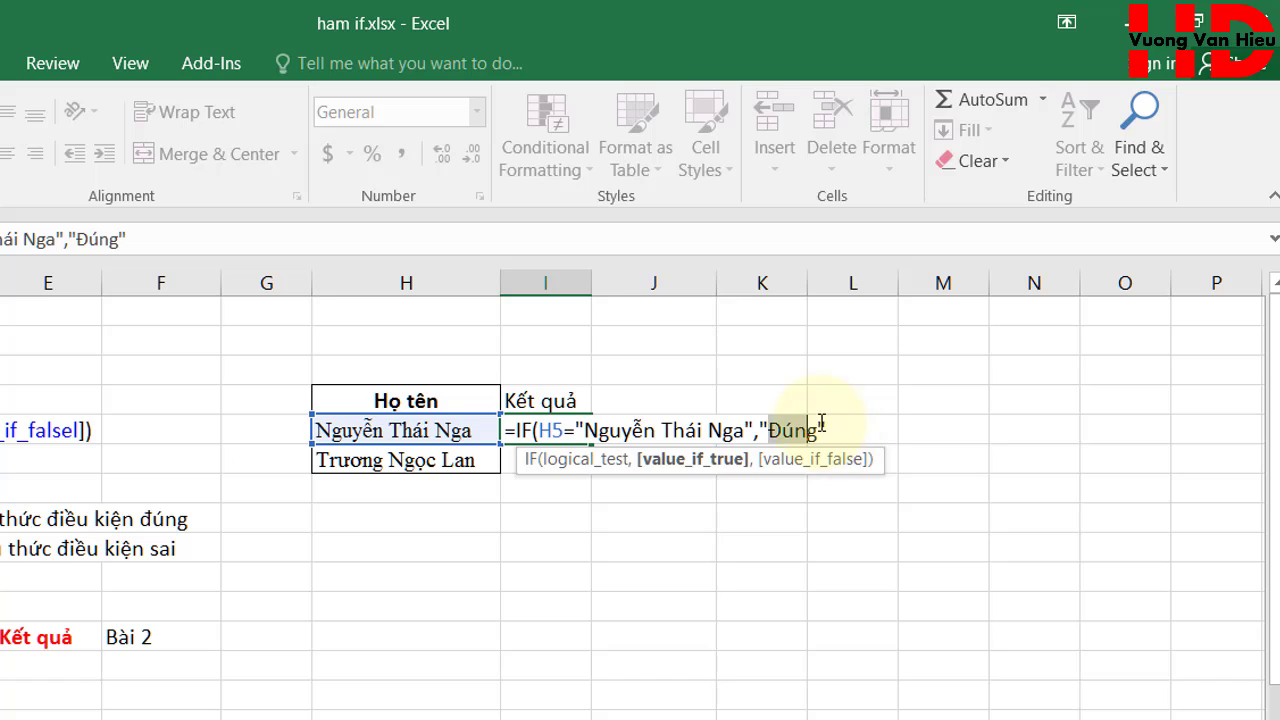
click(822, 428)
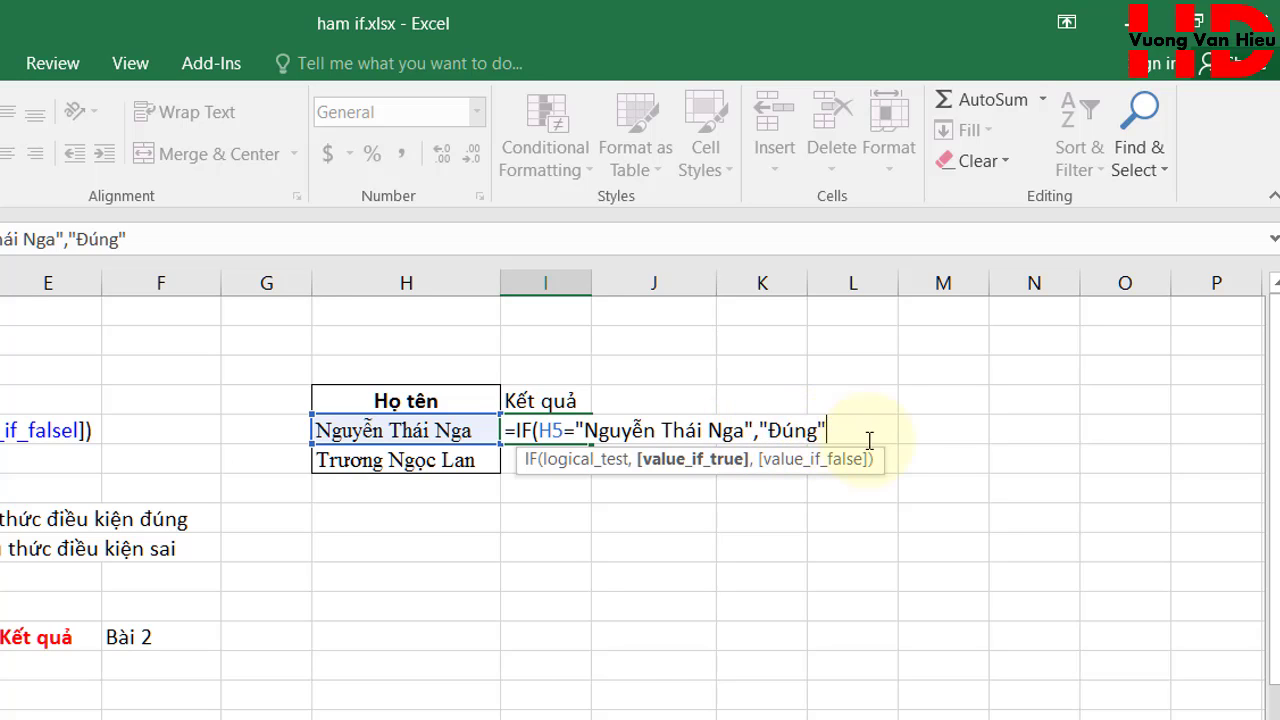
Close I5's IF with an unquoted 6 as the false value so it displays Đúng.
text(,)
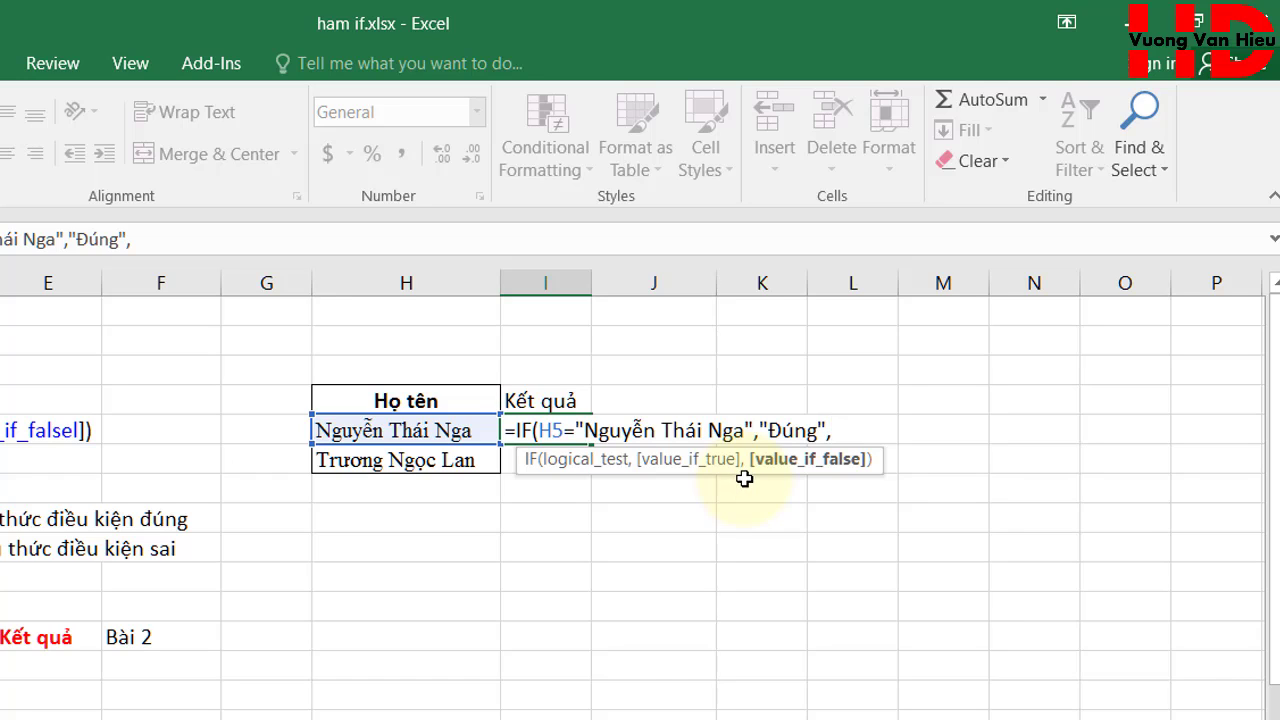
text("S)
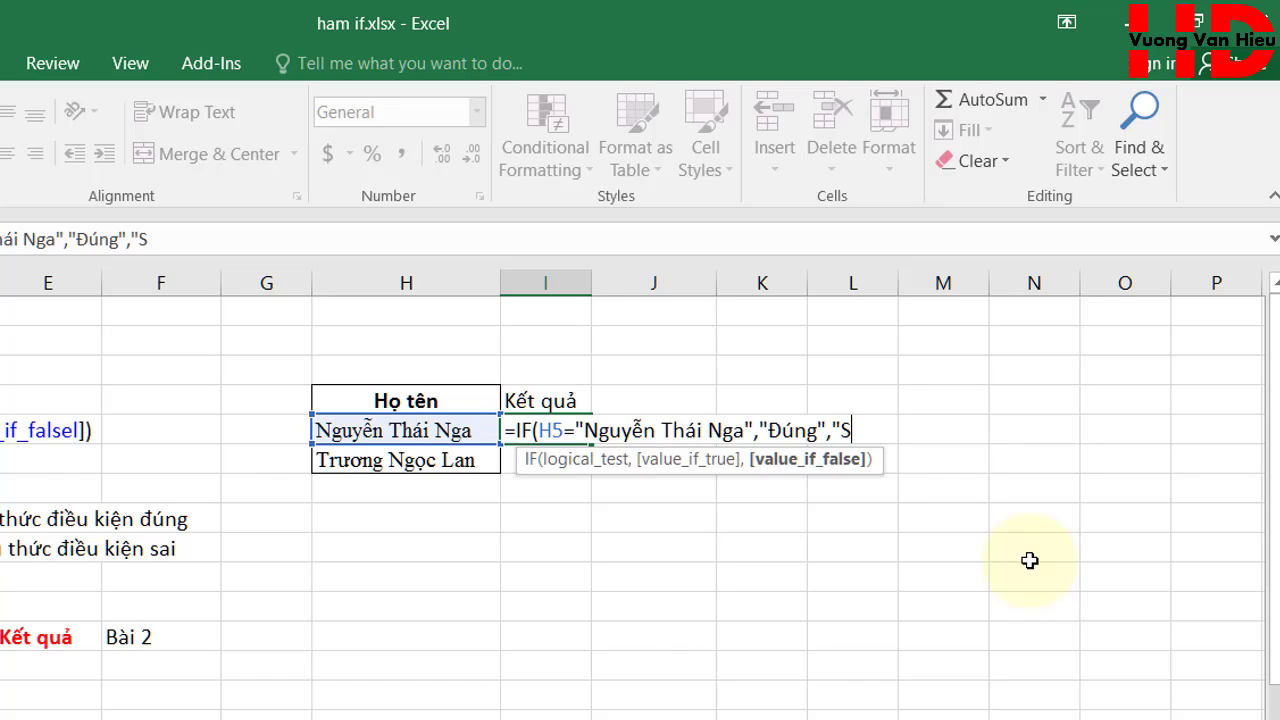
text(")
key(BackSpace)
key(BackSpace)
key(BackSpace)
key(BackSpace)
key(BackSpace)
text(6)
key(Left)
key(Left)
text(")
key(BackSpace)
key(Right)
key(Delete)
text())
key(Return)
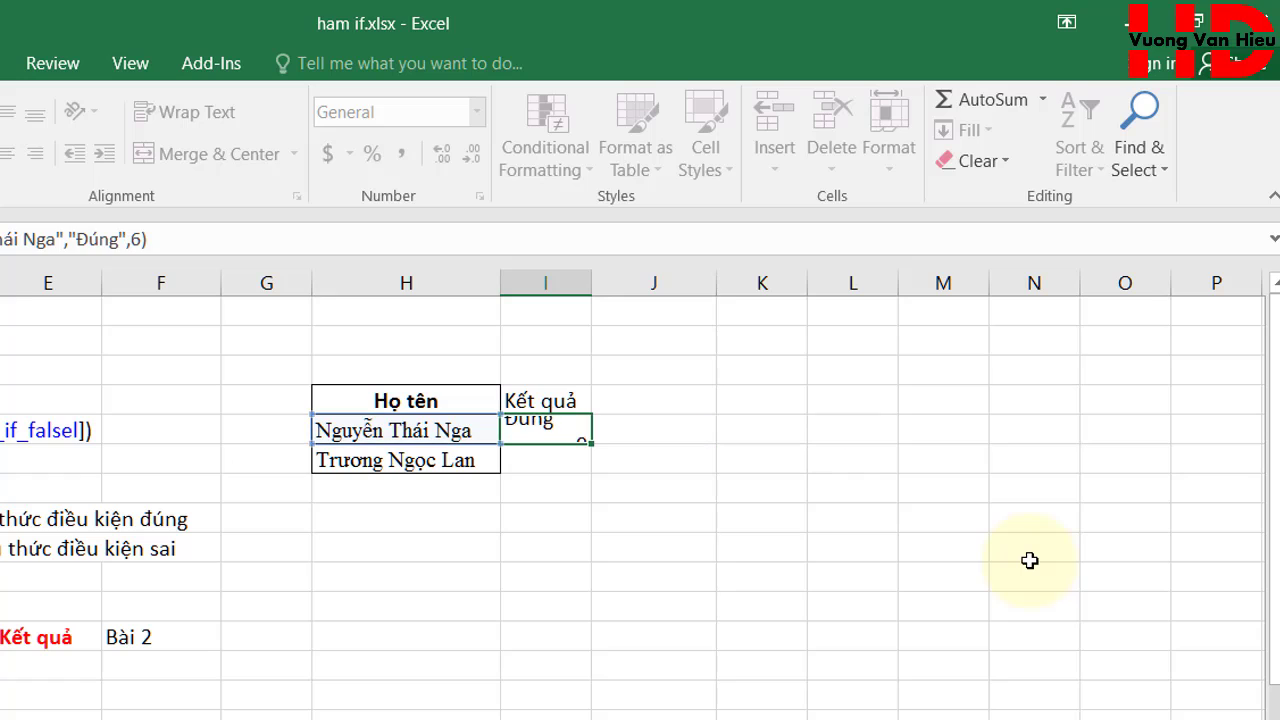
Inspect I5's finished IF formula and confirm it unchanged.
click(452, 425)
click(534, 431)
click(446, 441)
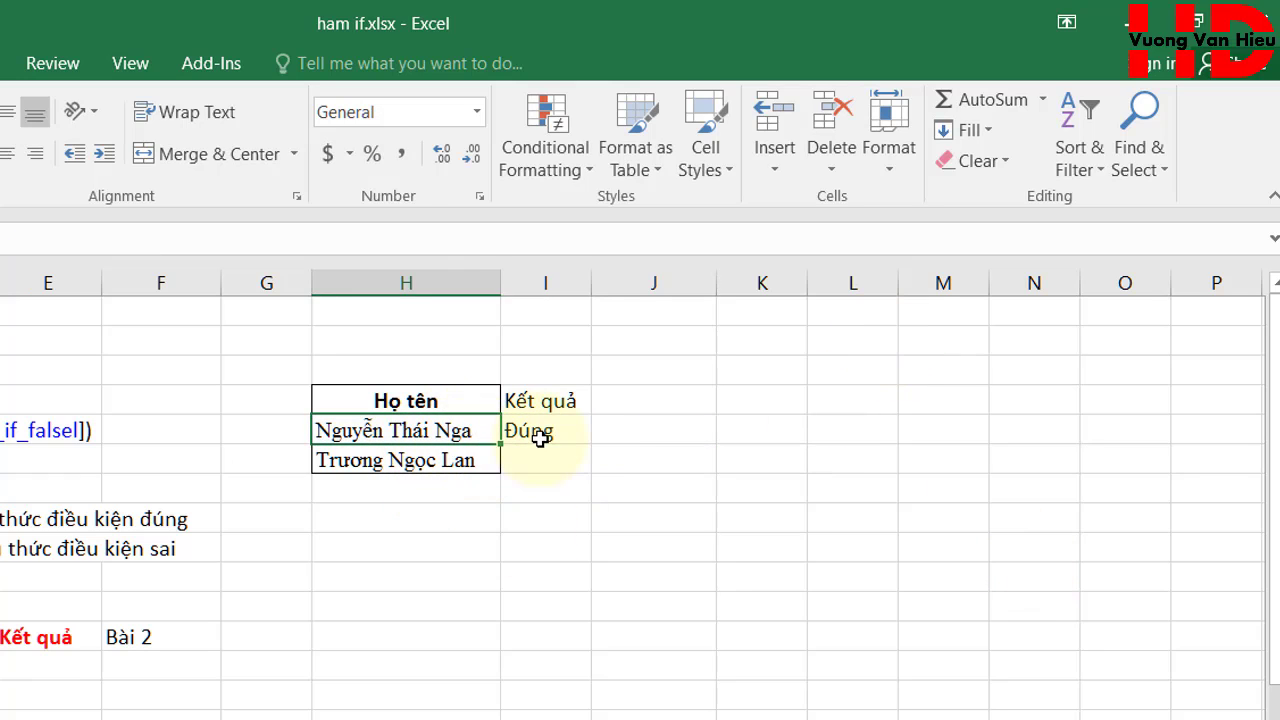
click(540, 430)
double_click(543, 430)
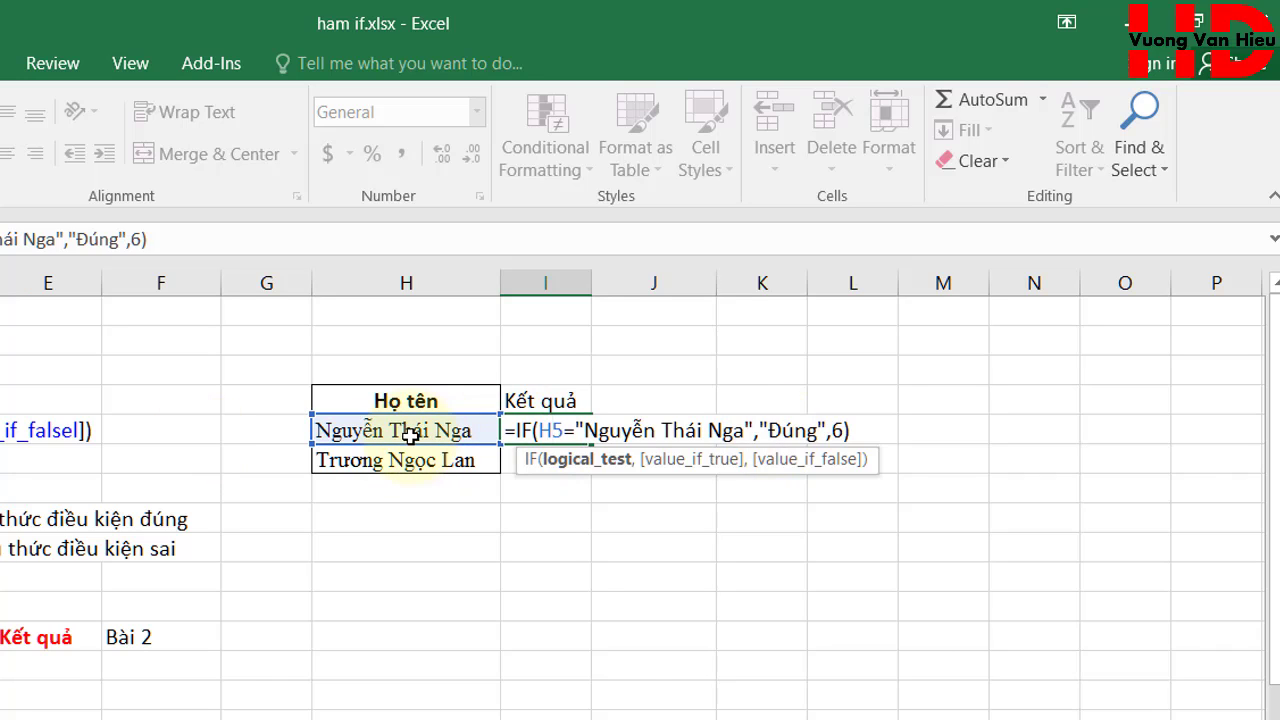
key(Return)
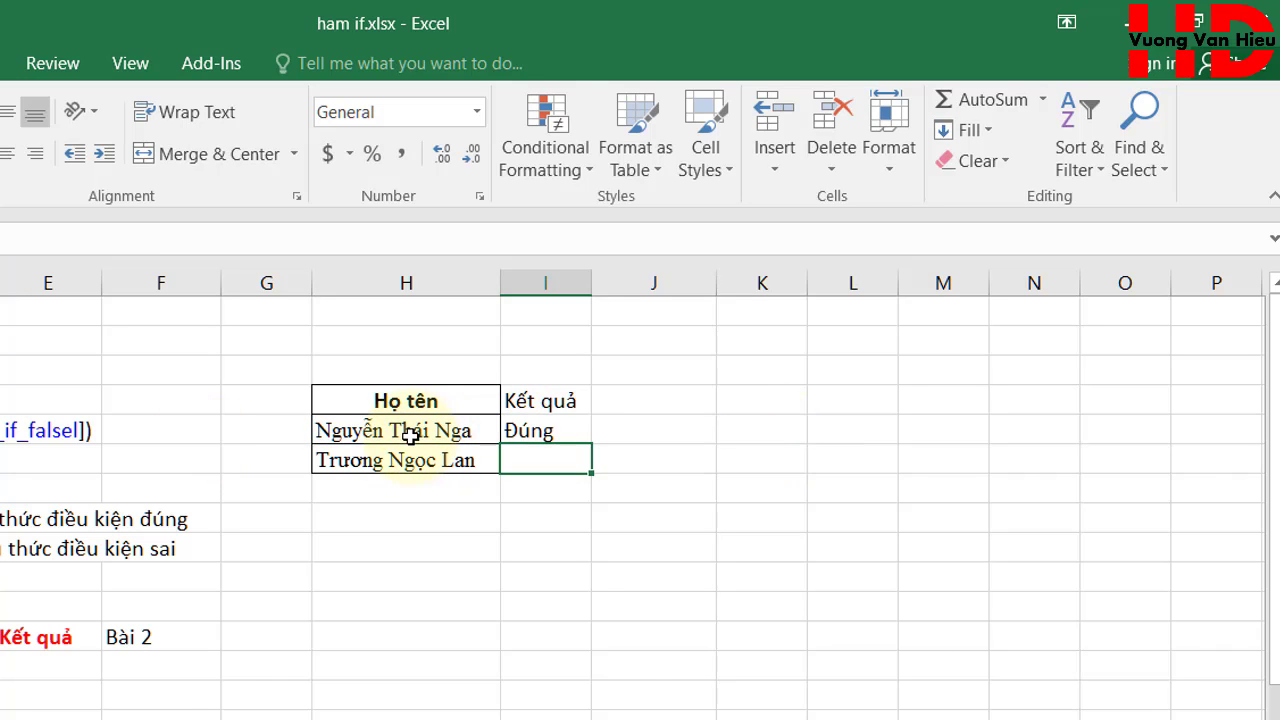
Fill the I5 formula down to I6, verifying it references H6 and returns 6.
click(582, 433)
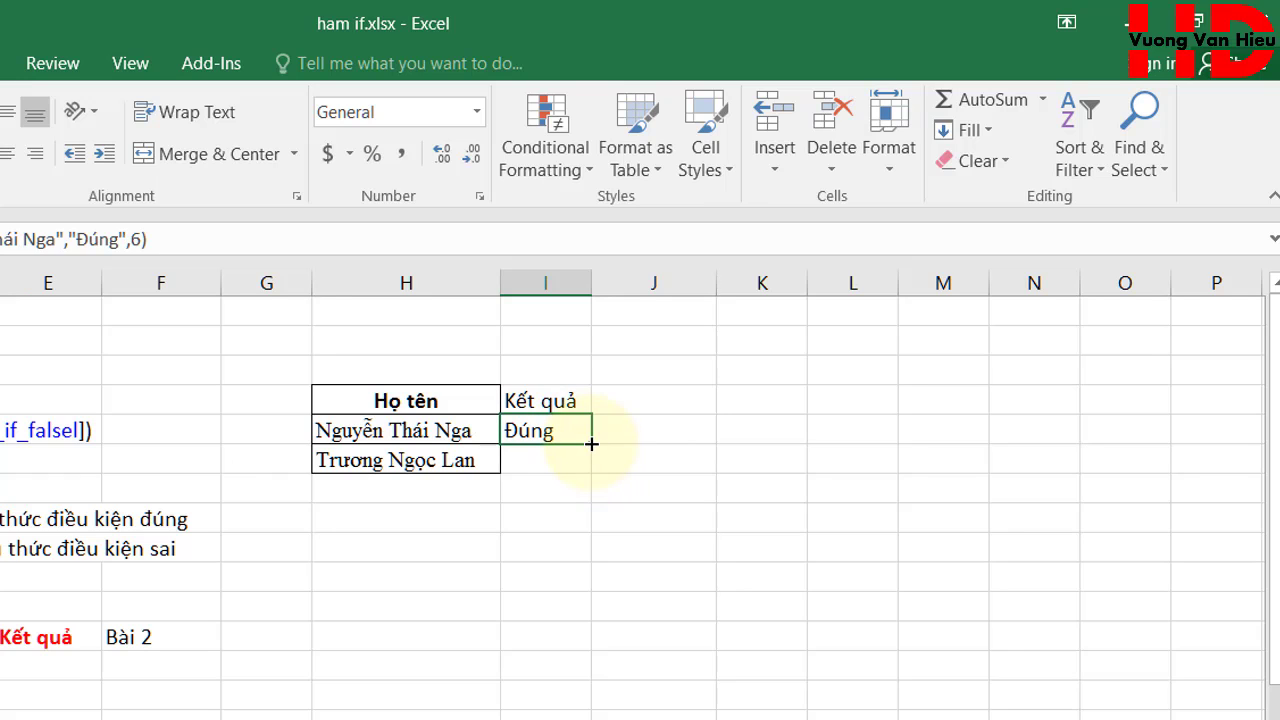
drag(596, 448, 592, 470)
click(738, 486)
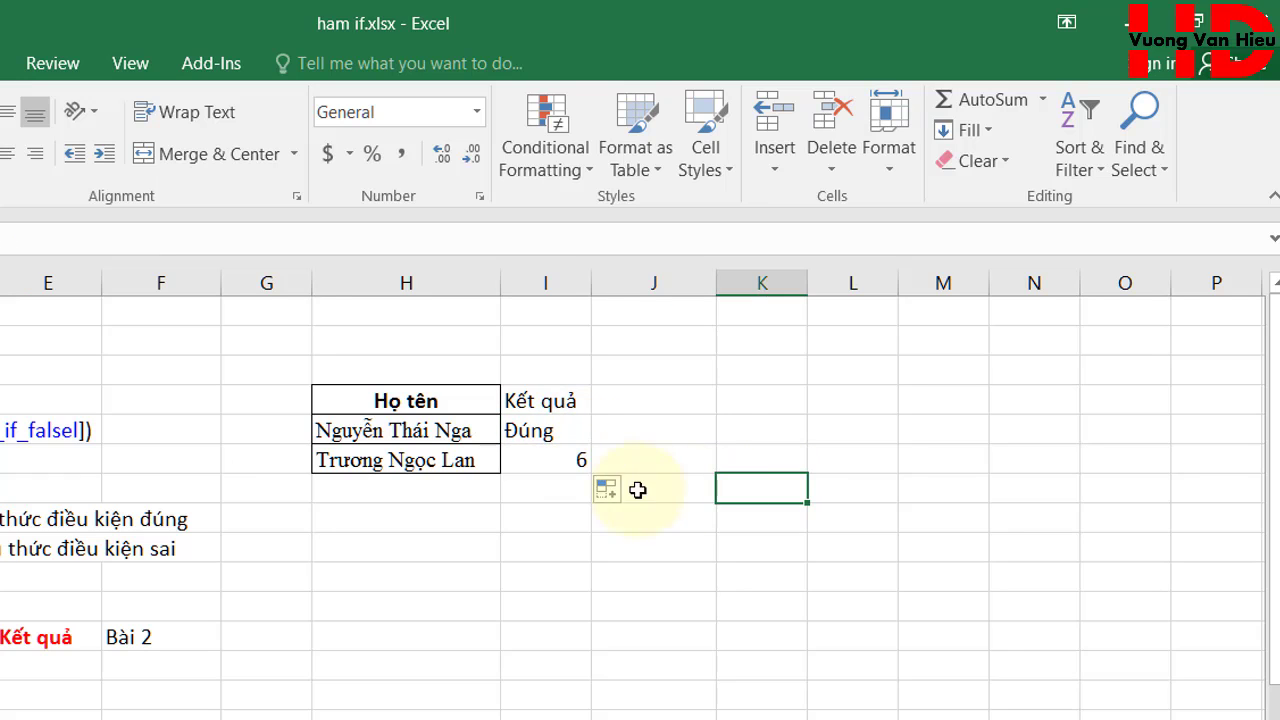
double_click(570, 457)
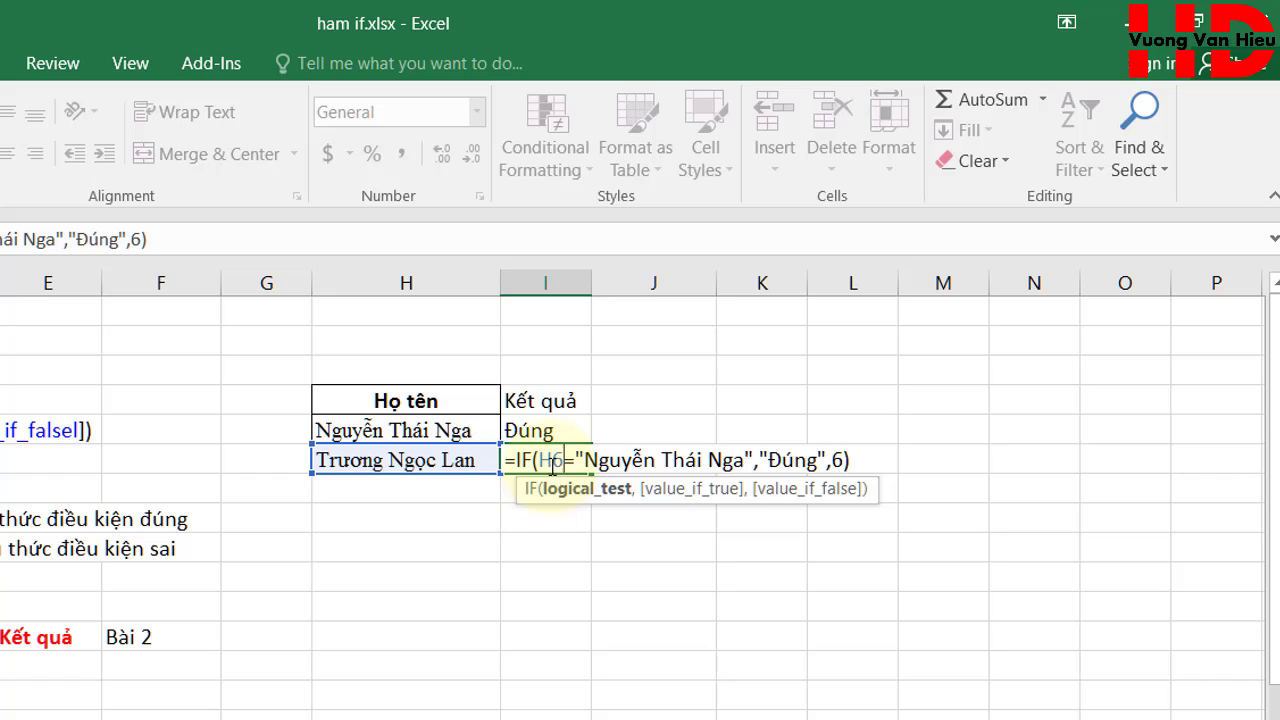
double_click(551, 459)
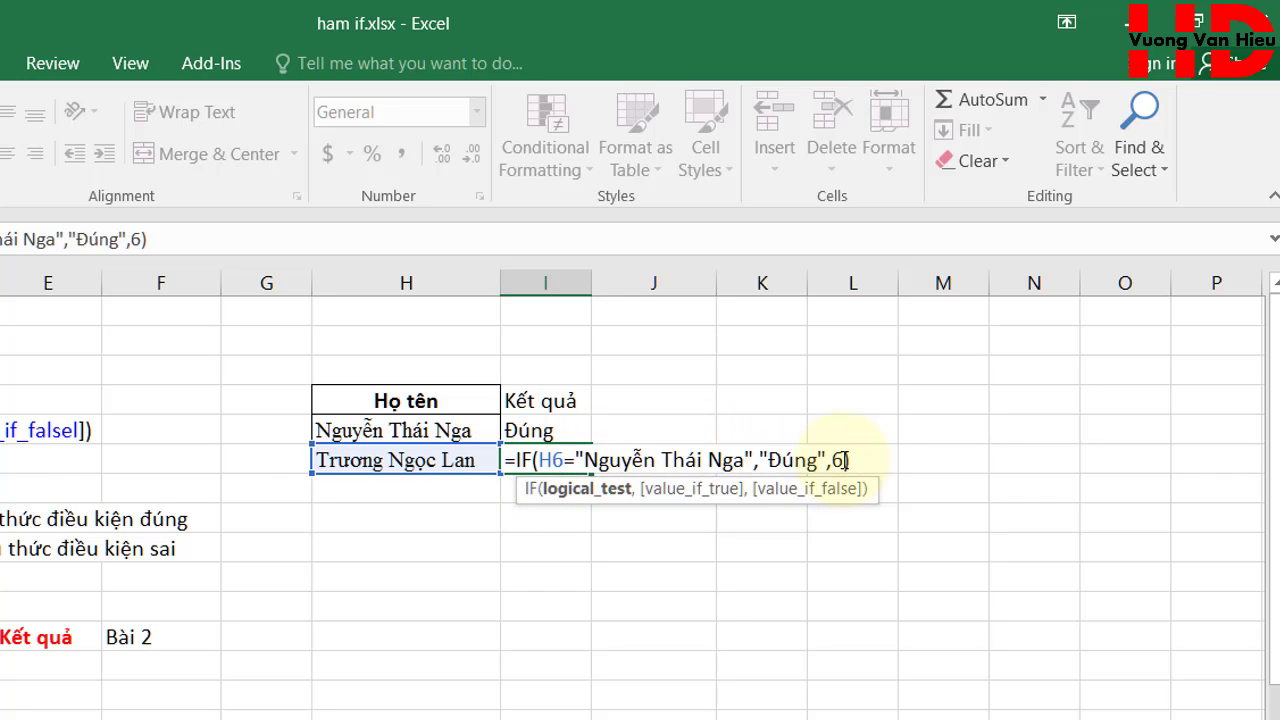
key(Return)
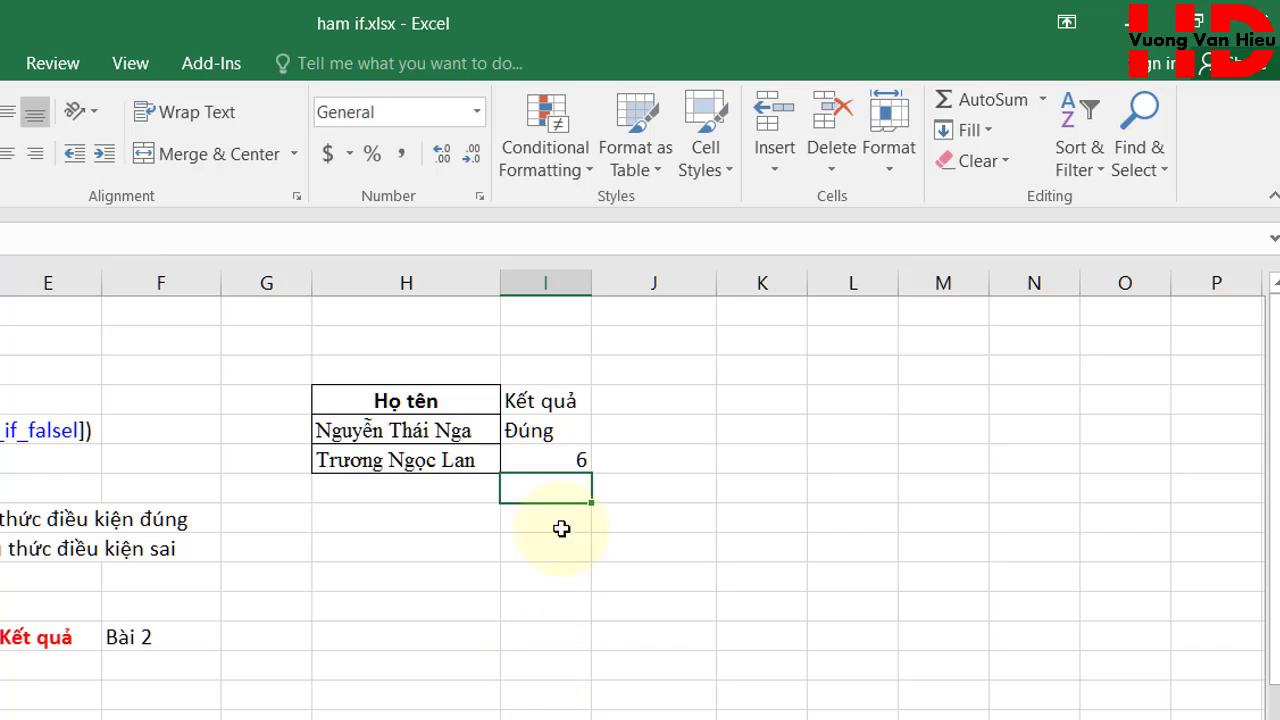
click(566, 455)
click(565, 526)
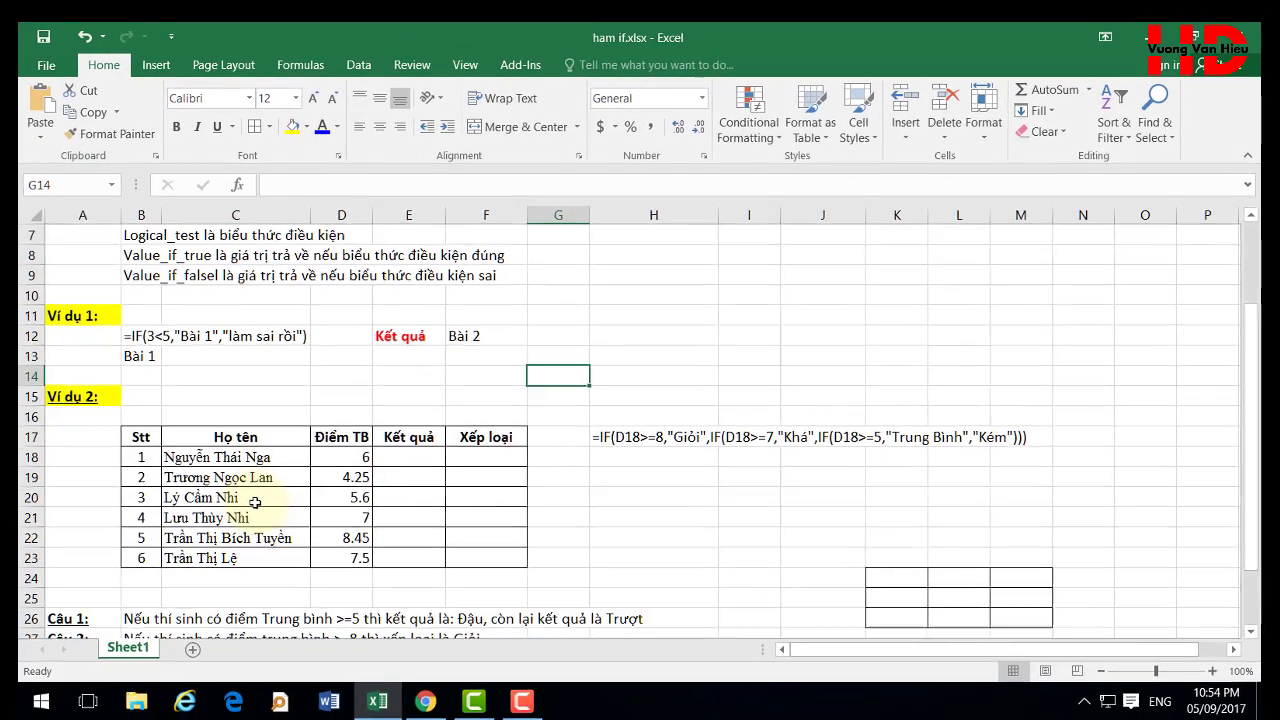
Scroll to the Ví dụ 2 table and review its Họ tên, Điểm TB headers and Câu 1 task.
click(284, 455)
scroll(284, 455, down, 2)
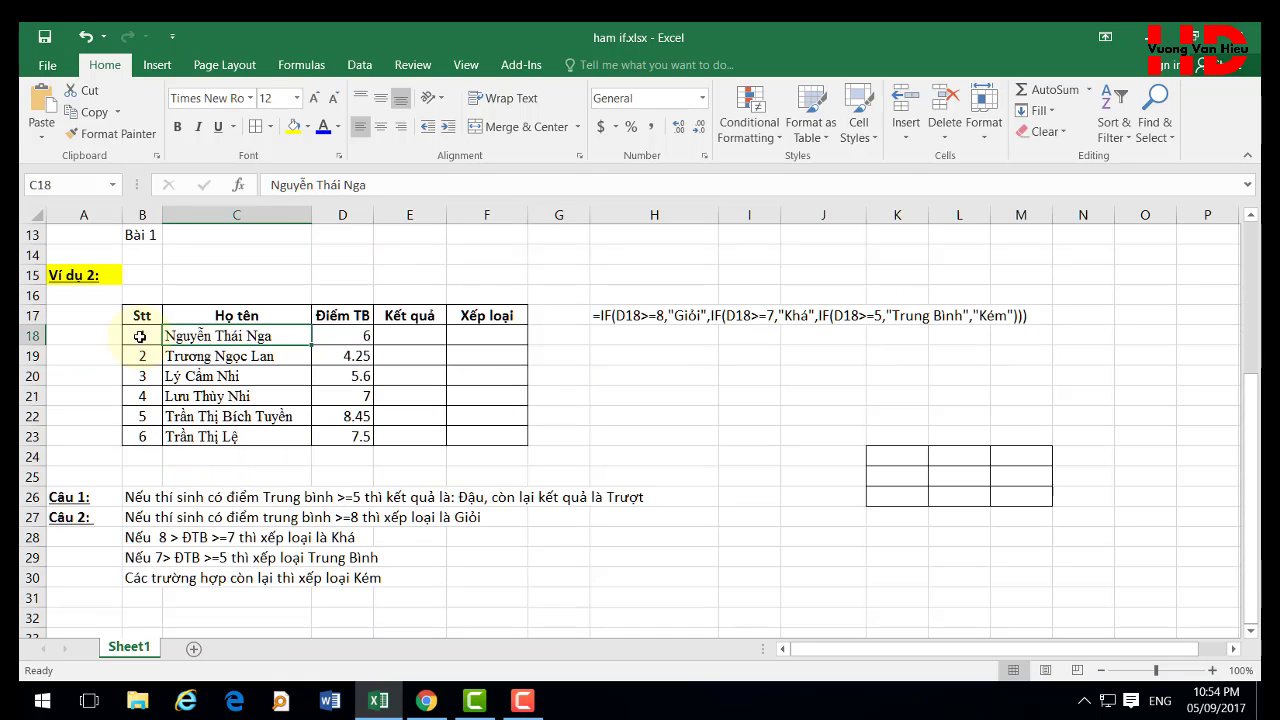
drag(142, 318, 280, 336)
drag(344, 374, 480, 434)
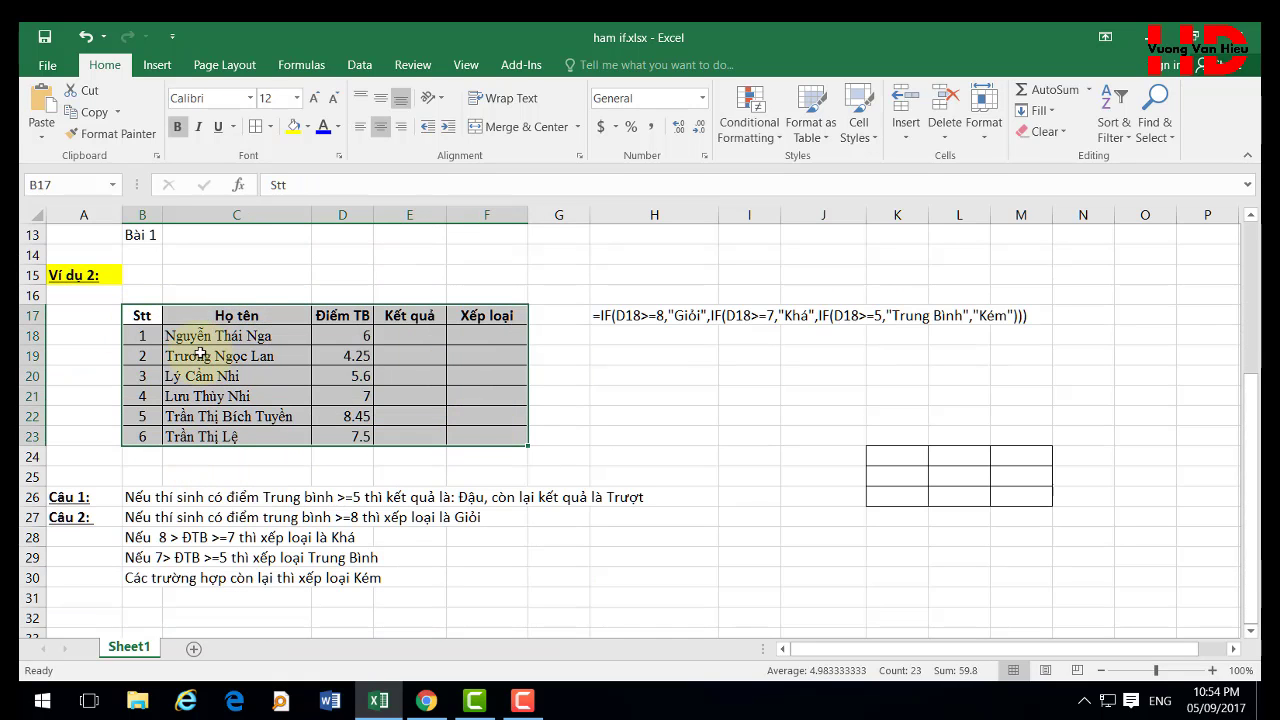
click(211, 318)
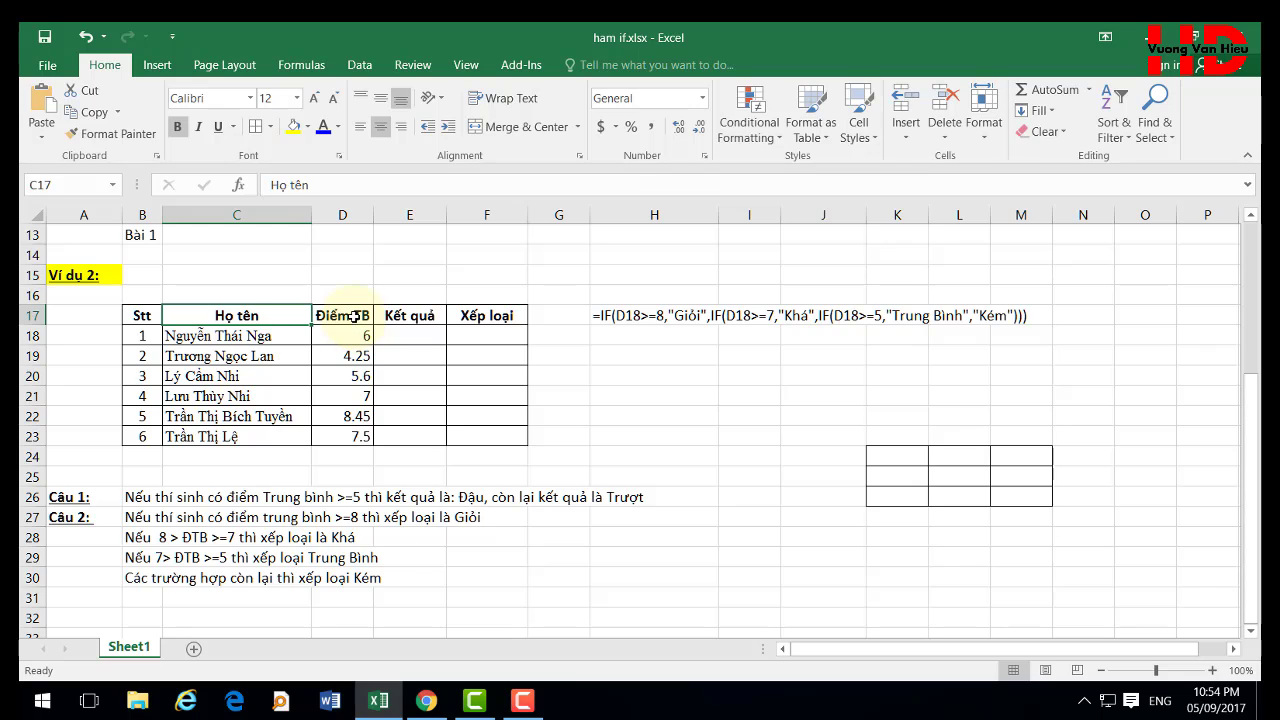
click(356, 324)
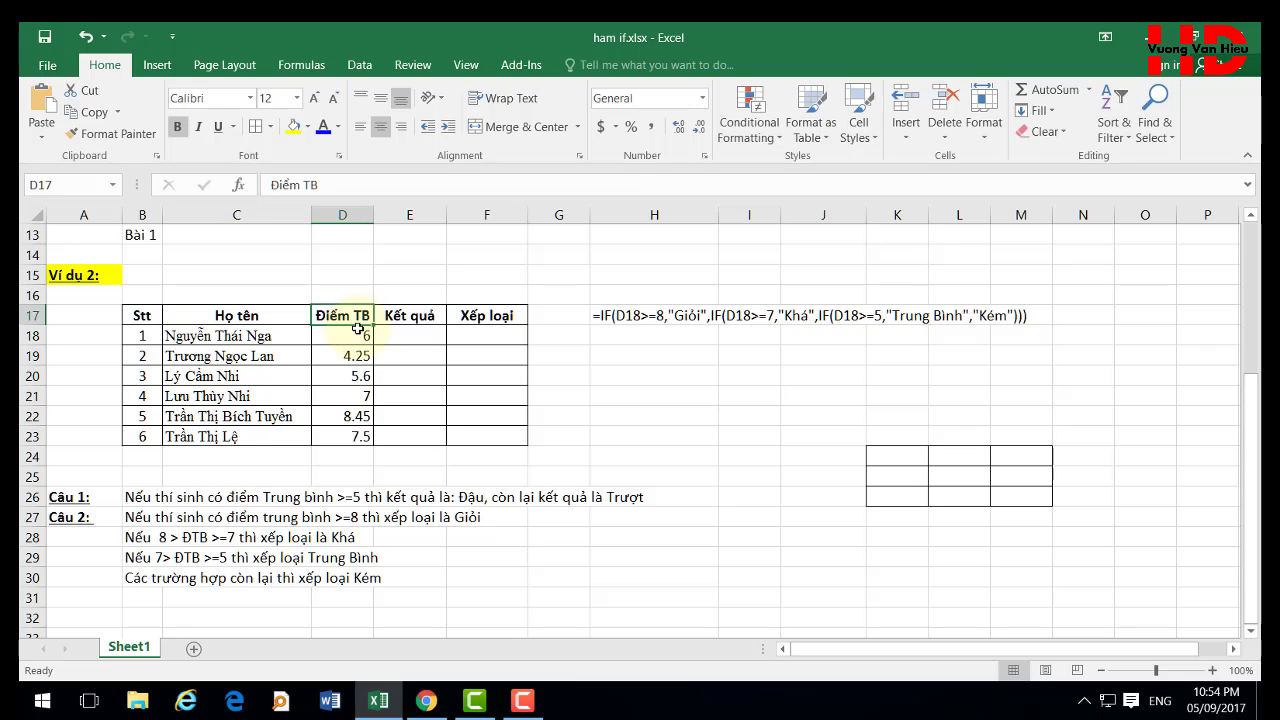
click(98, 498)
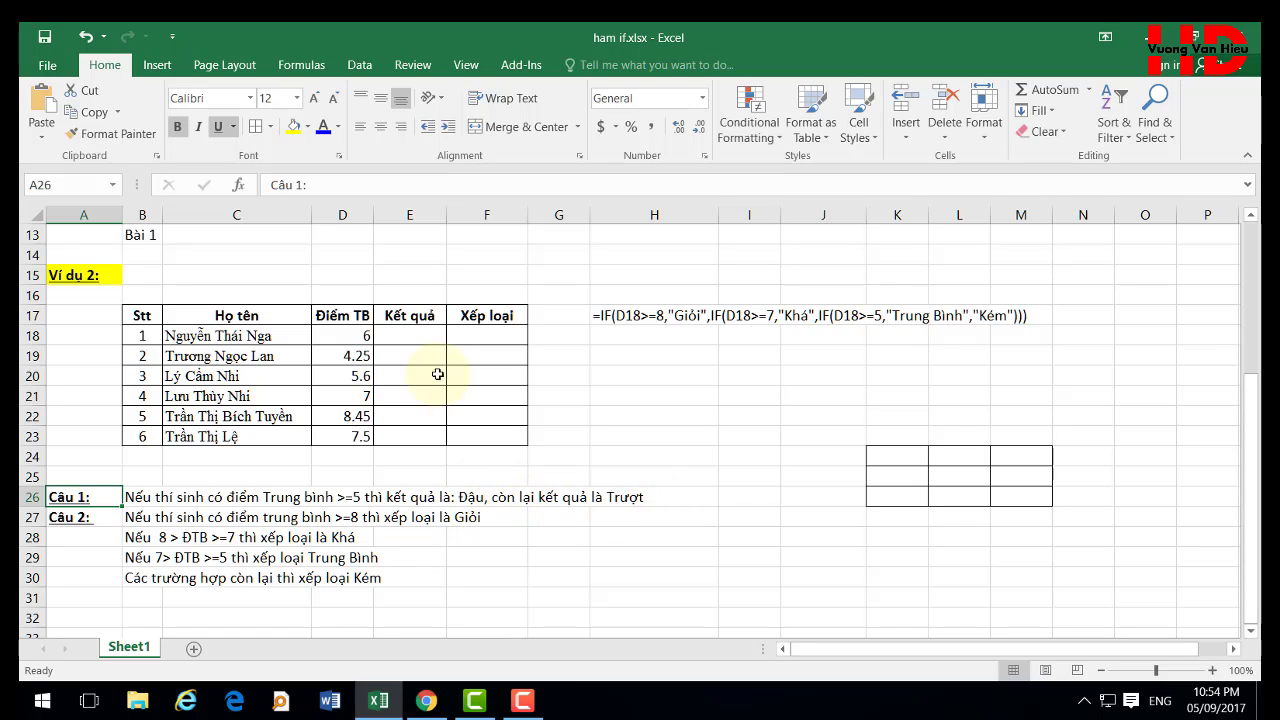
Enter =IF(D18>=5,"Đậu","Trượt") in E18 to grade the first student's score.
click(418, 336)
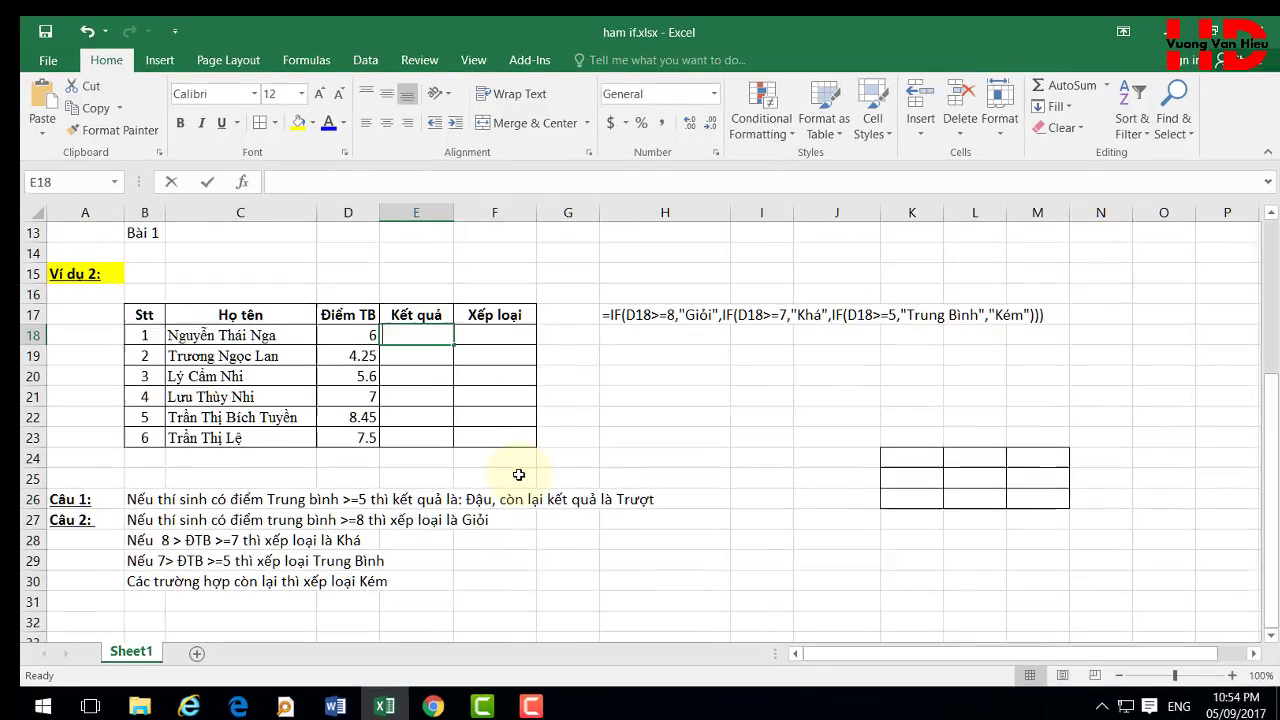
text(=)
text(ìf)
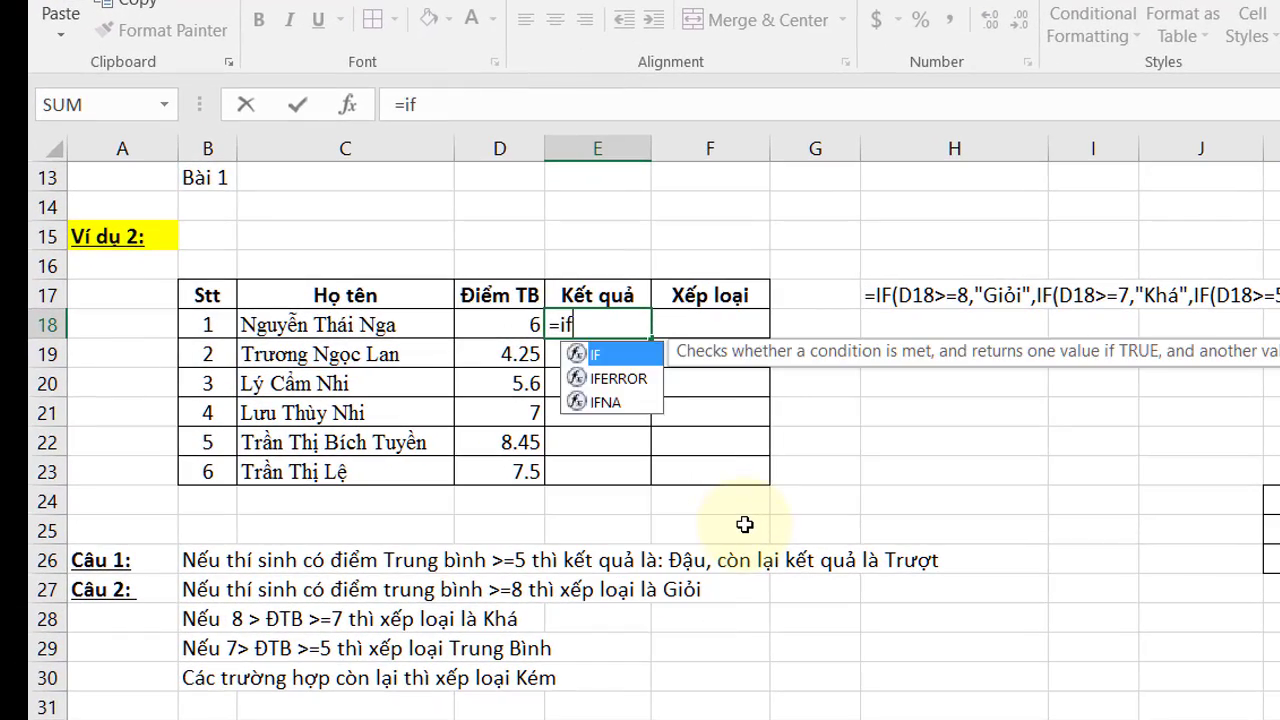
key(Tab)
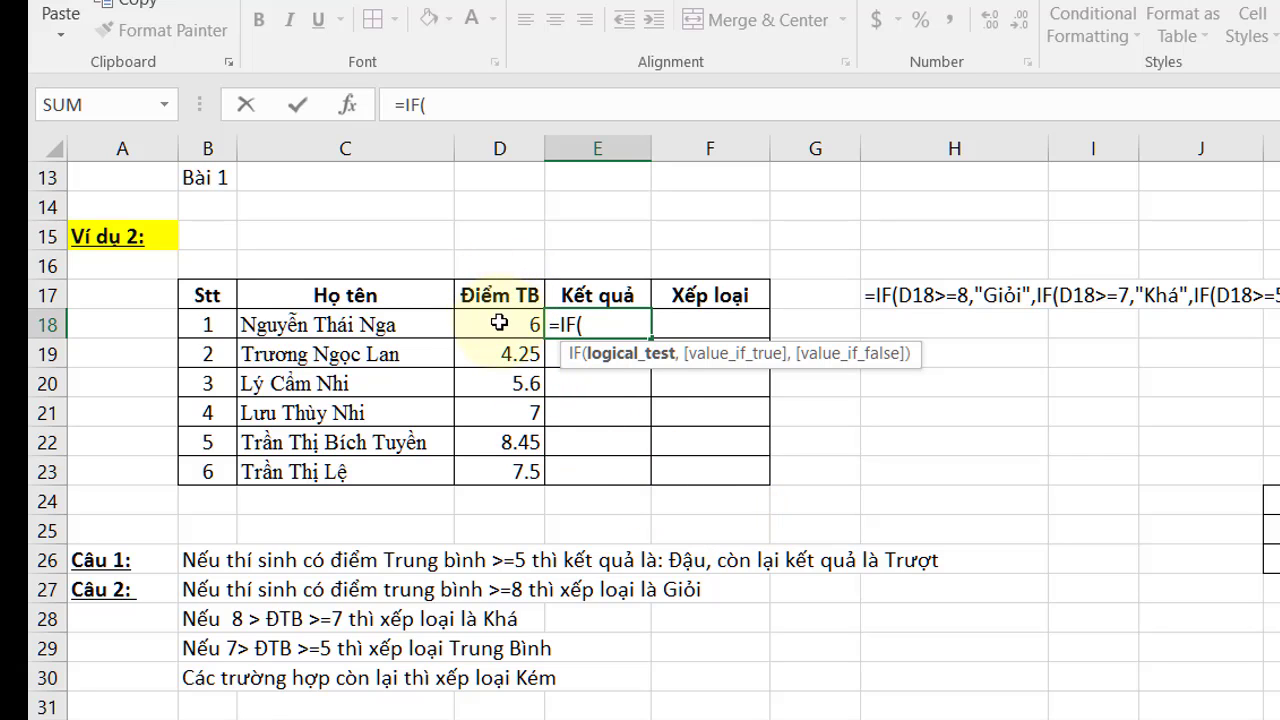
click(498, 322)
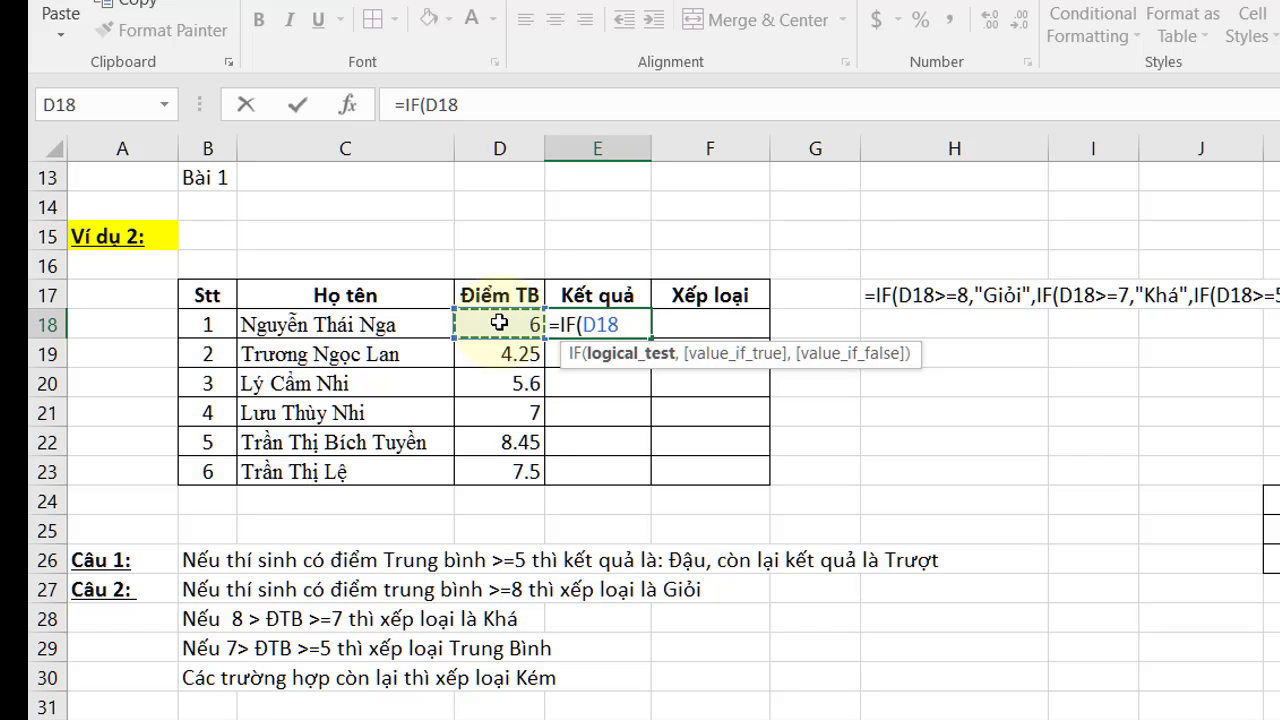
text(>=5)
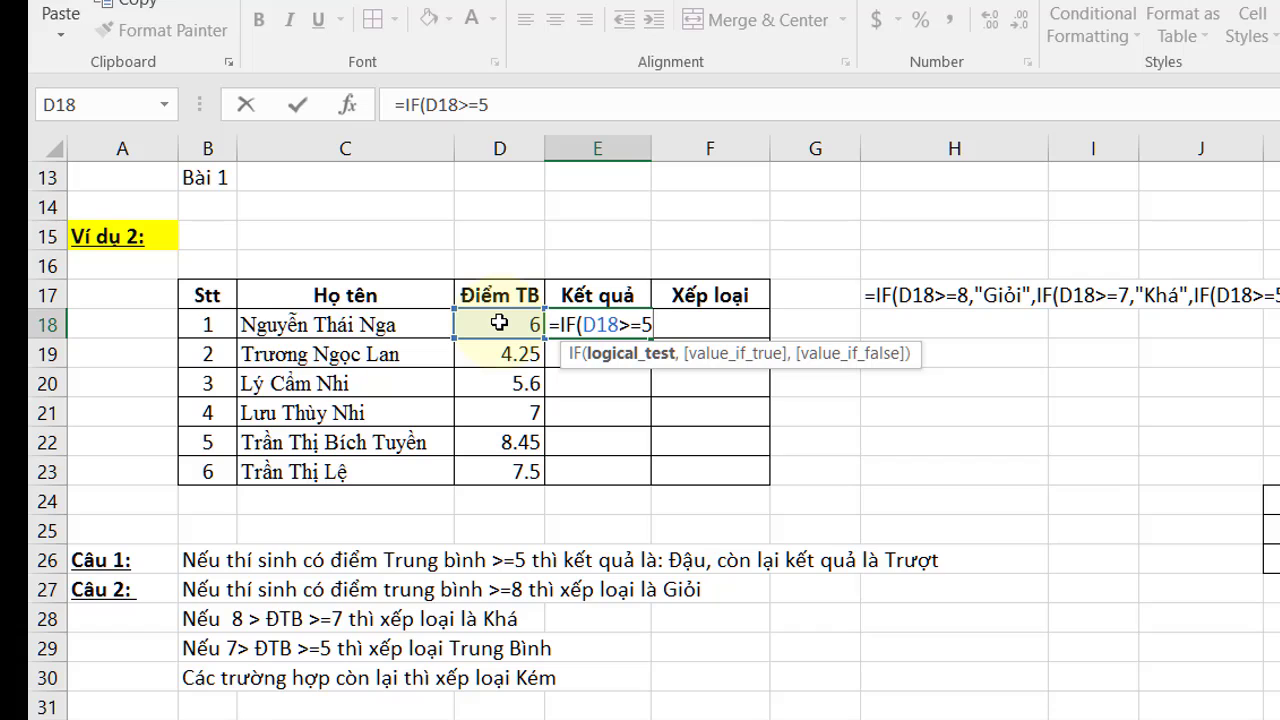
text(,)
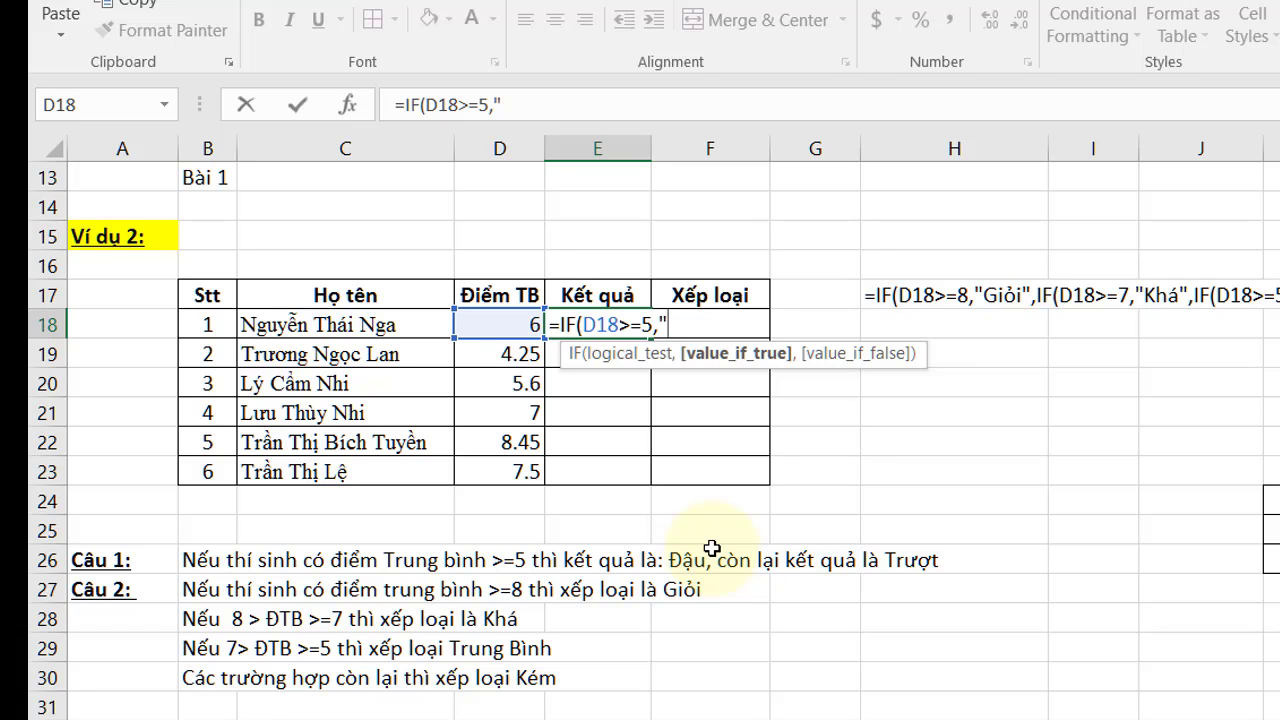
text(Đ)
text(aậu)
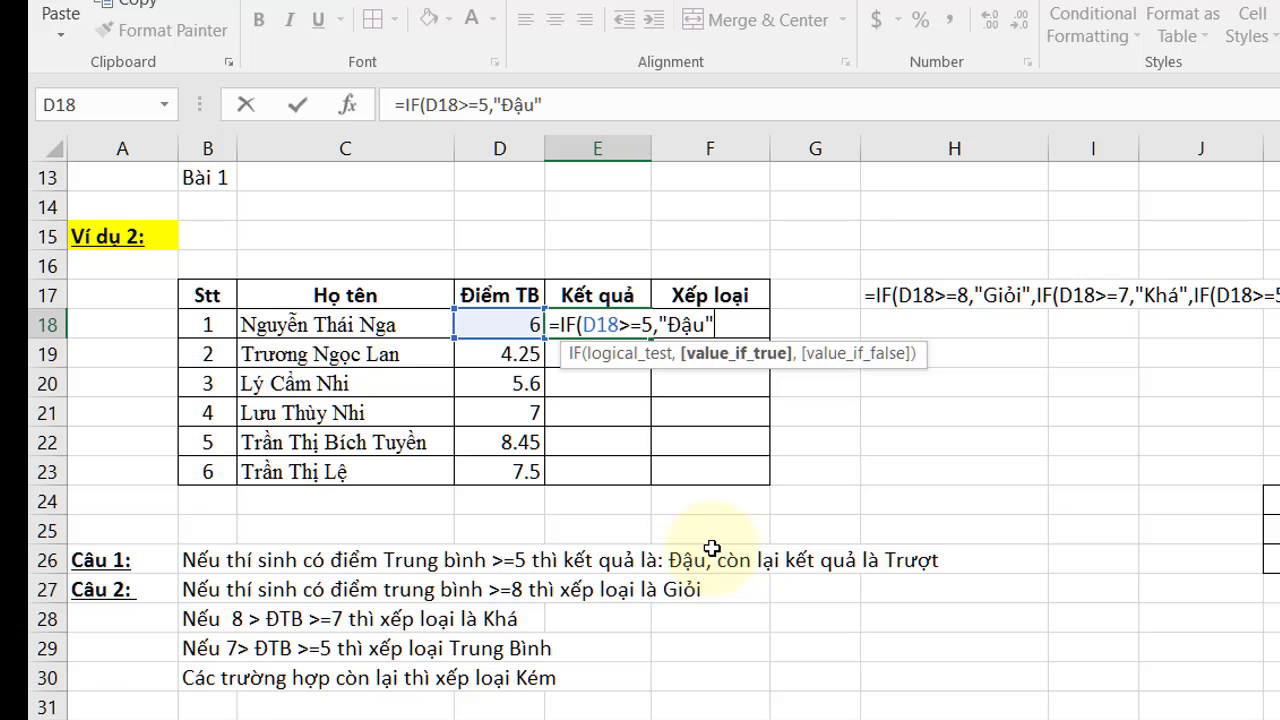
text(,)
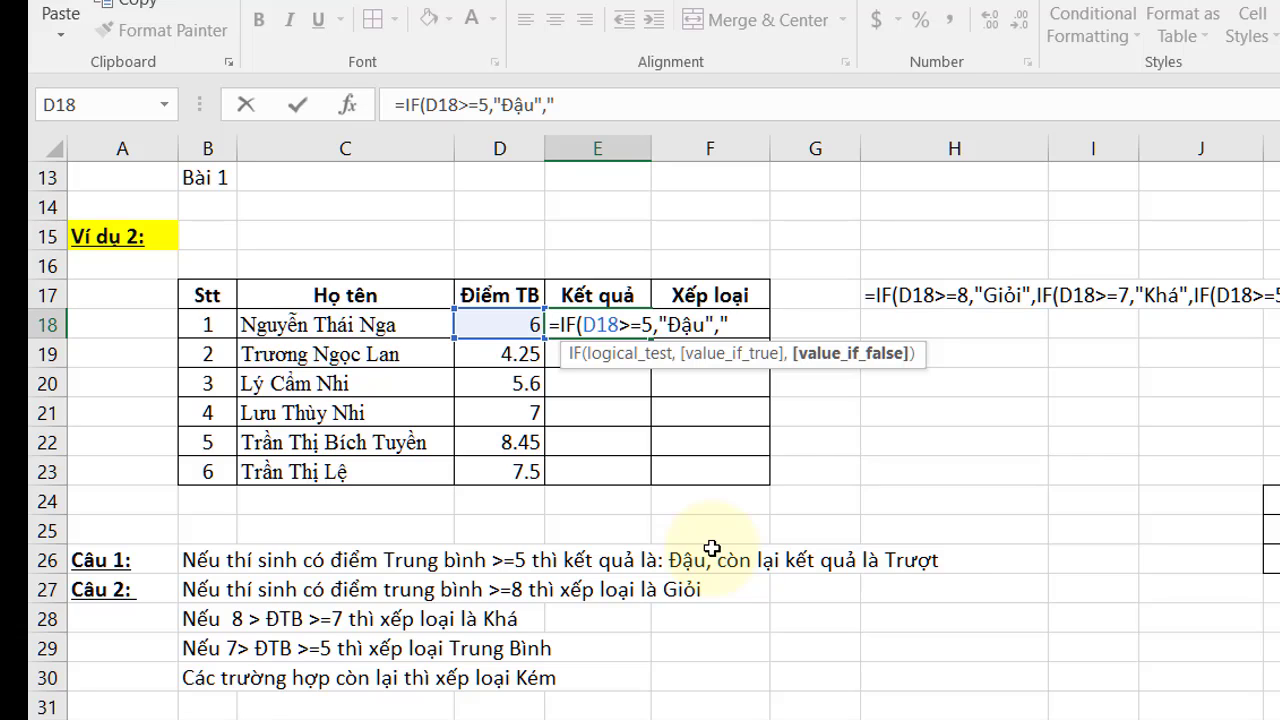
text(Tr)
text(ươt)
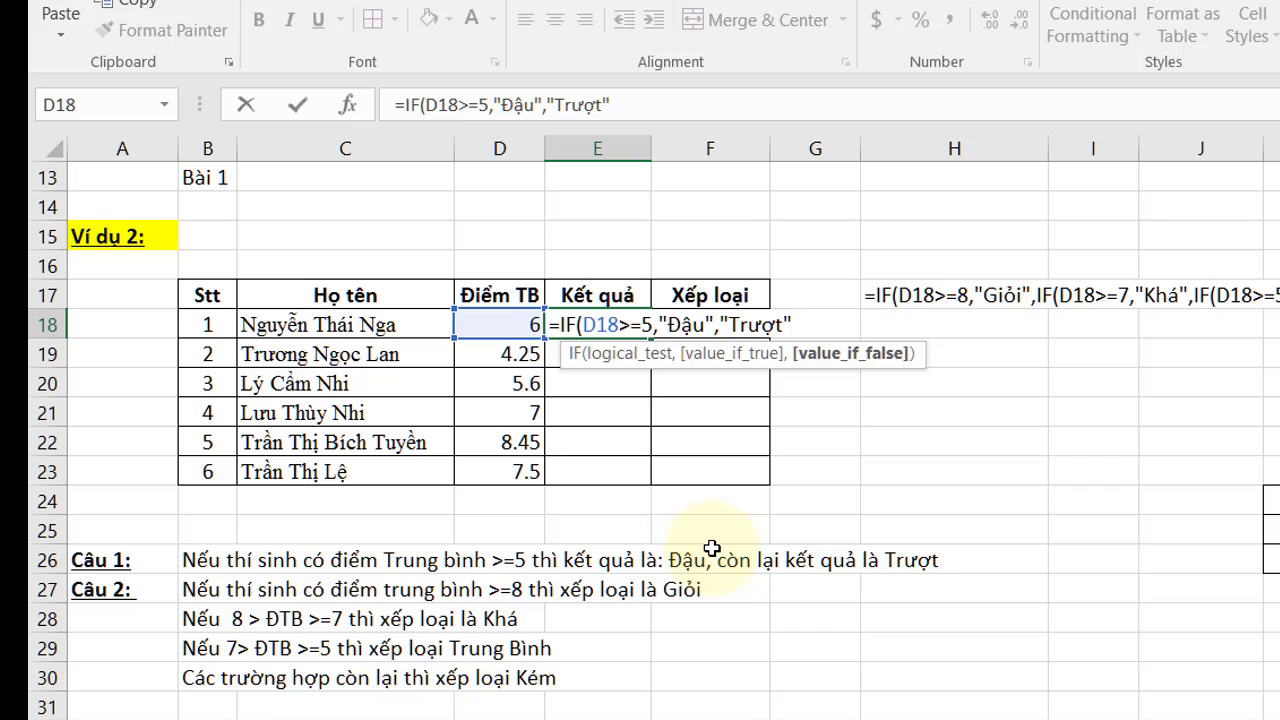
text())
key(Return)
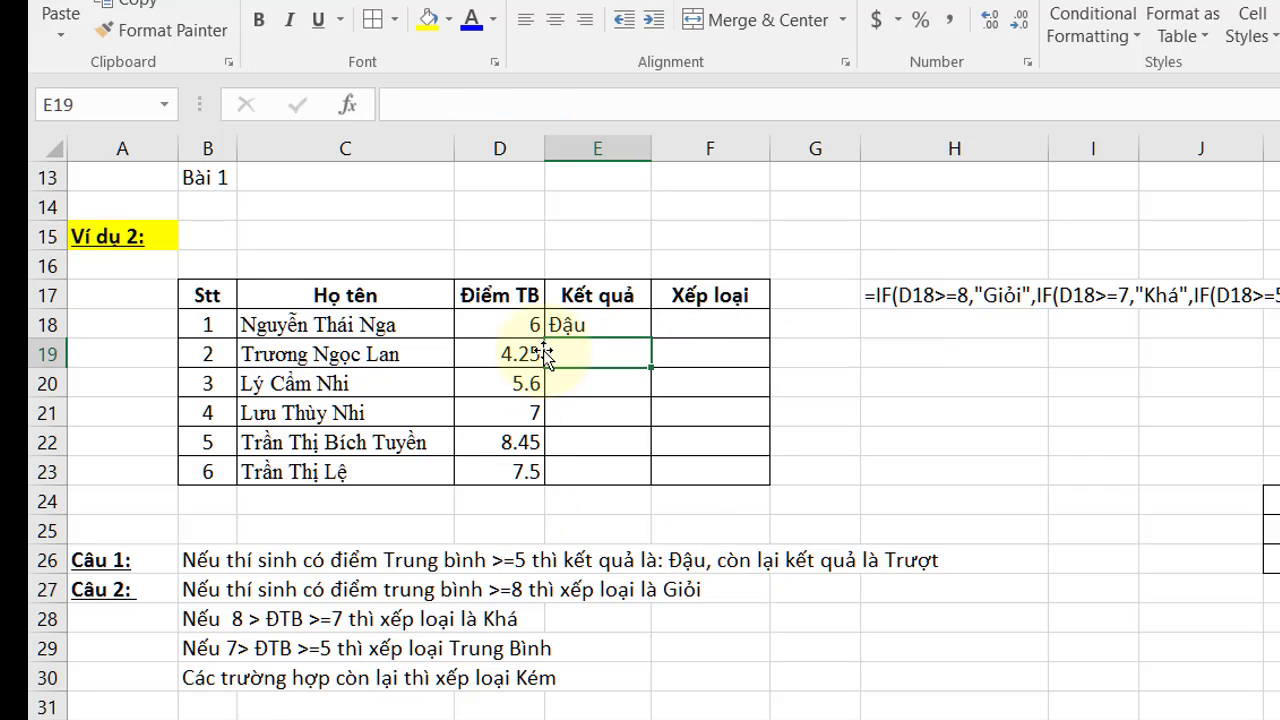
Fill the pass/fail formula from E18 down to E23.
click(607, 318)
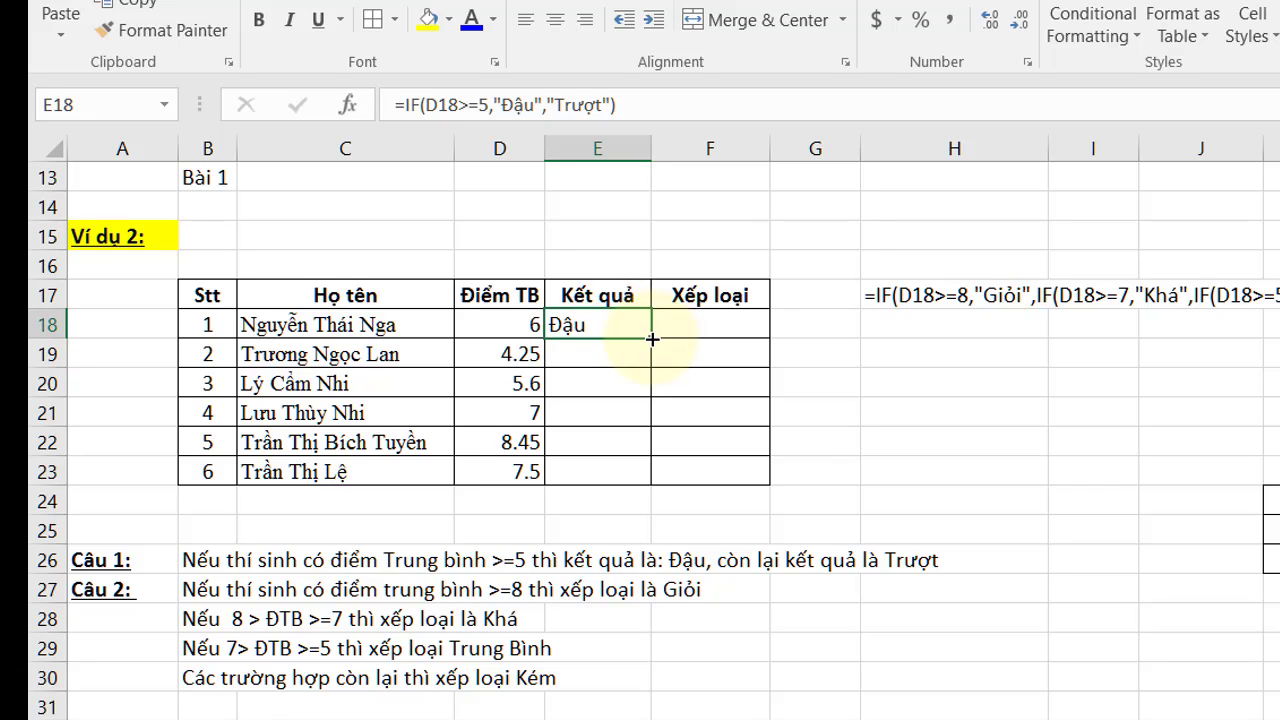
drag(653, 340, 662, 484)
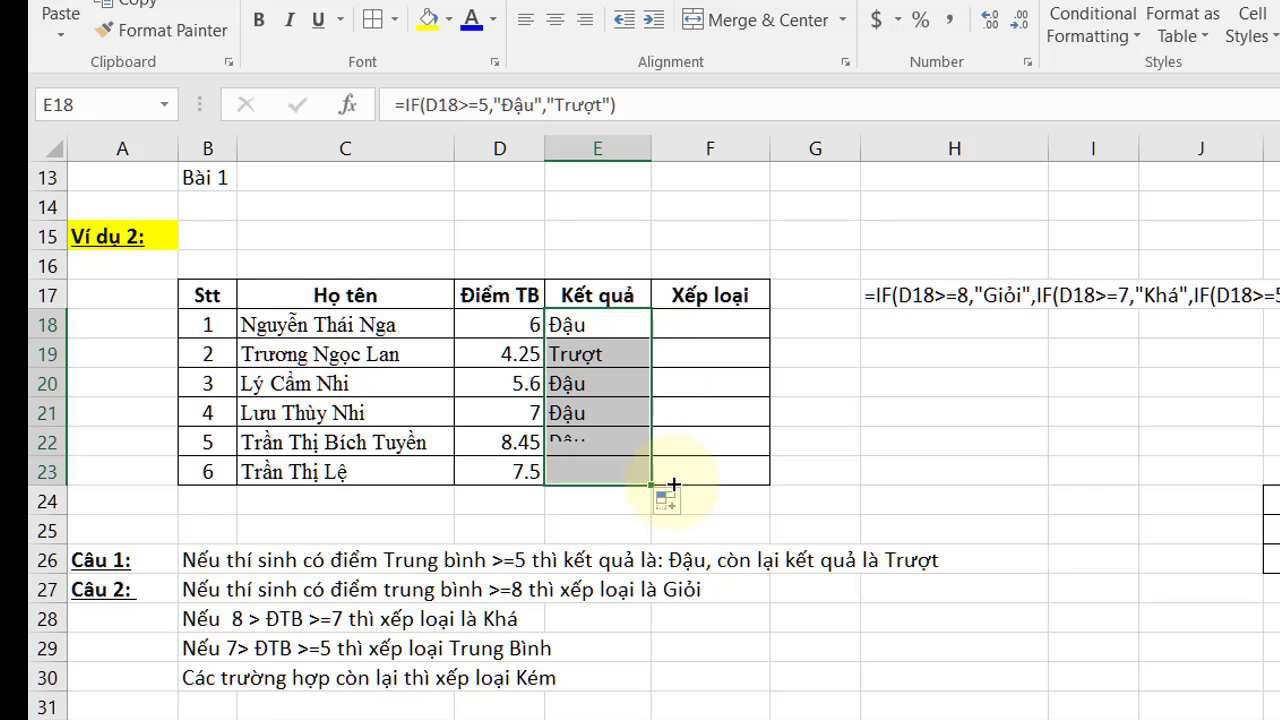
click(945, 440)
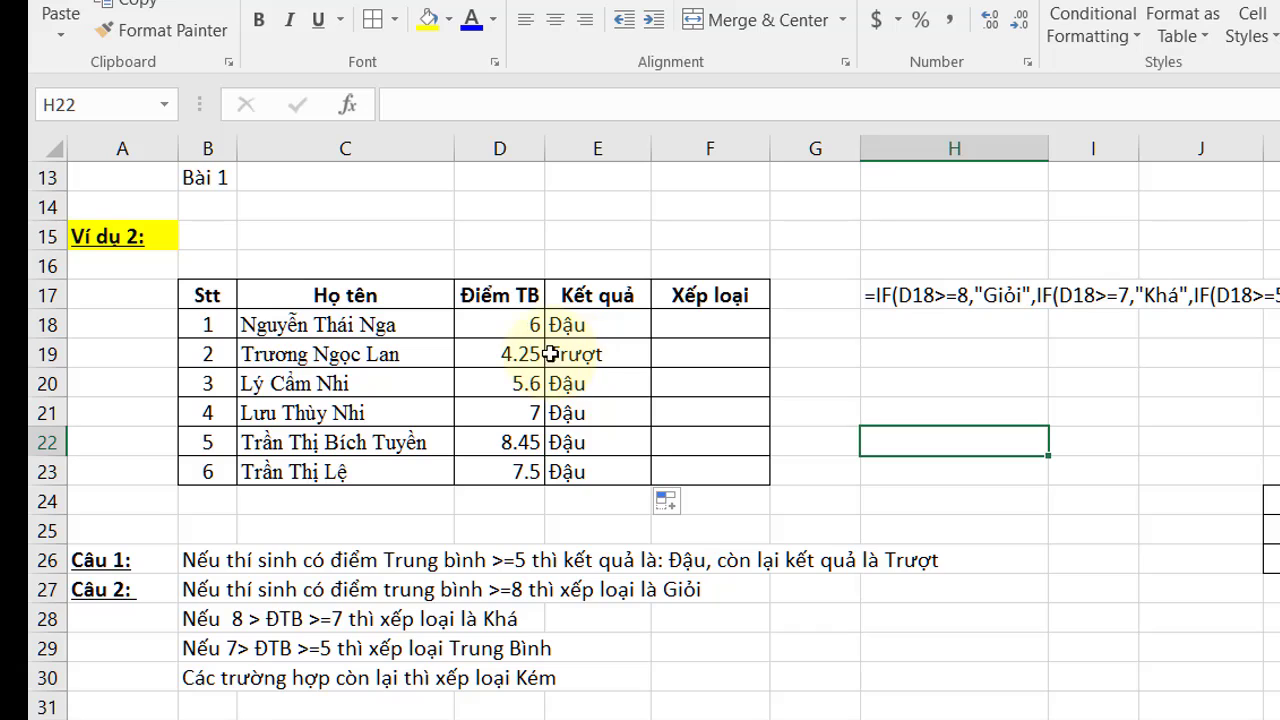
Check the first students' scores (6, 4.25, 5.6) against the formulas behind their Kết quả results.
click(510, 332)
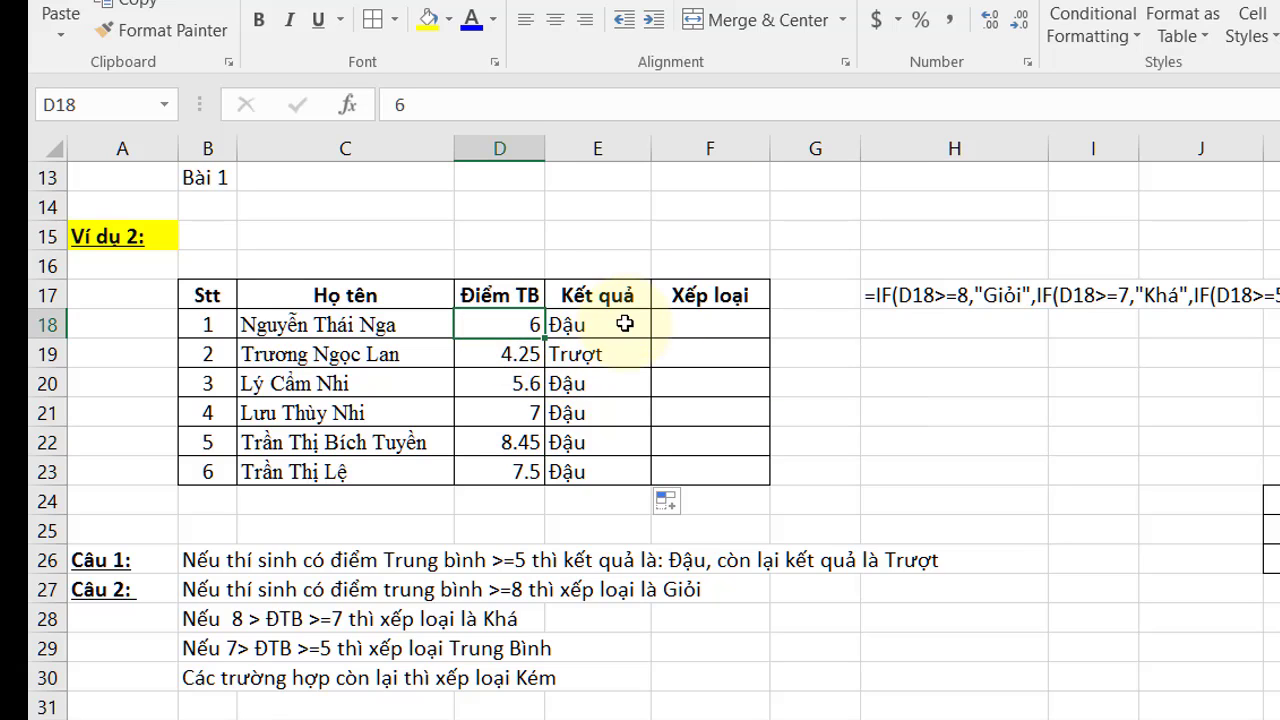
click(592, 328)
click(515, 353)
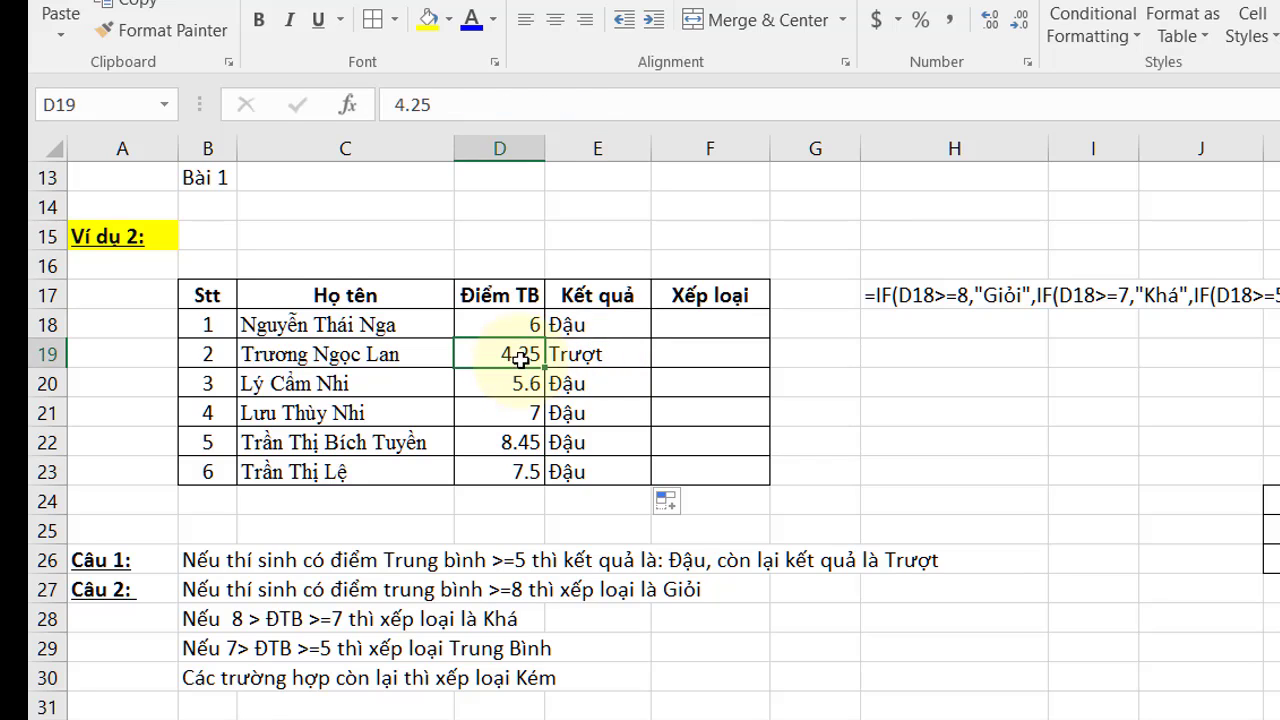
click(597, 360)
click(516, 380)
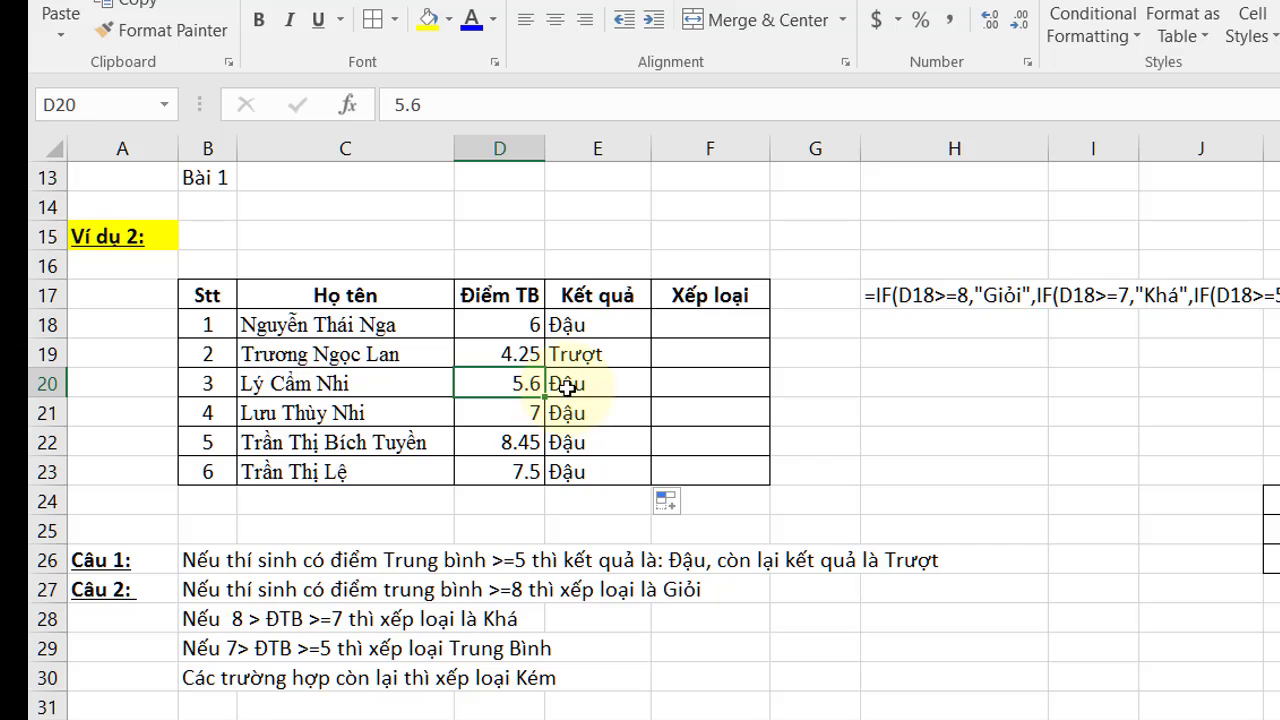
click(522, 408)
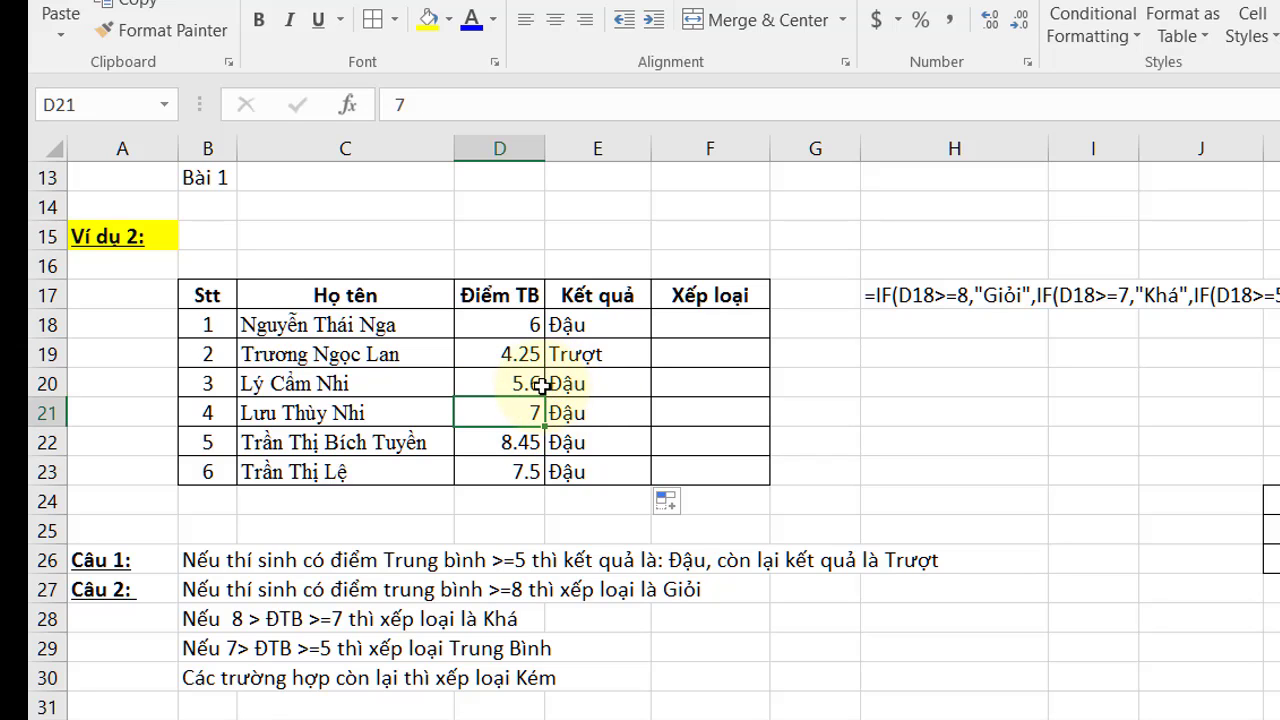
click(538, 384)
click(580, 383)
click(585, 410)
Temporarily change D21's score from 7 to 3 to watch the result update, then restore 7.
click(530, 414)
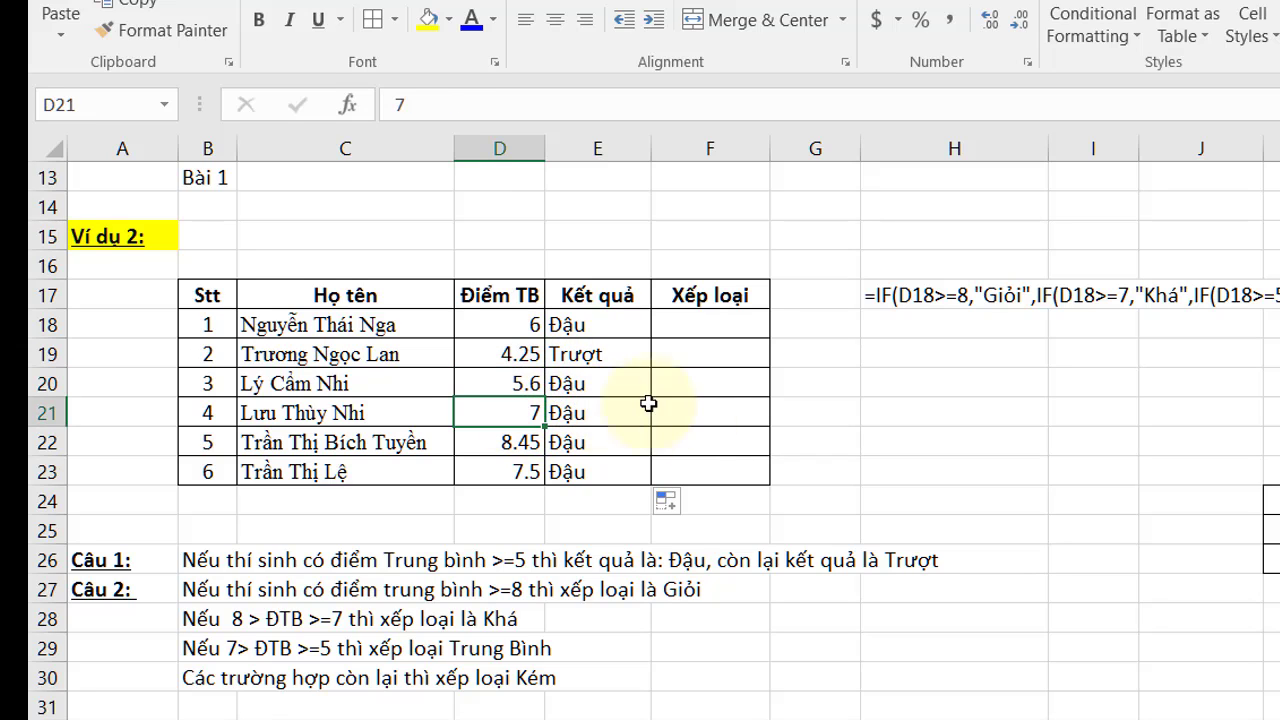
text(3)
key(Return)
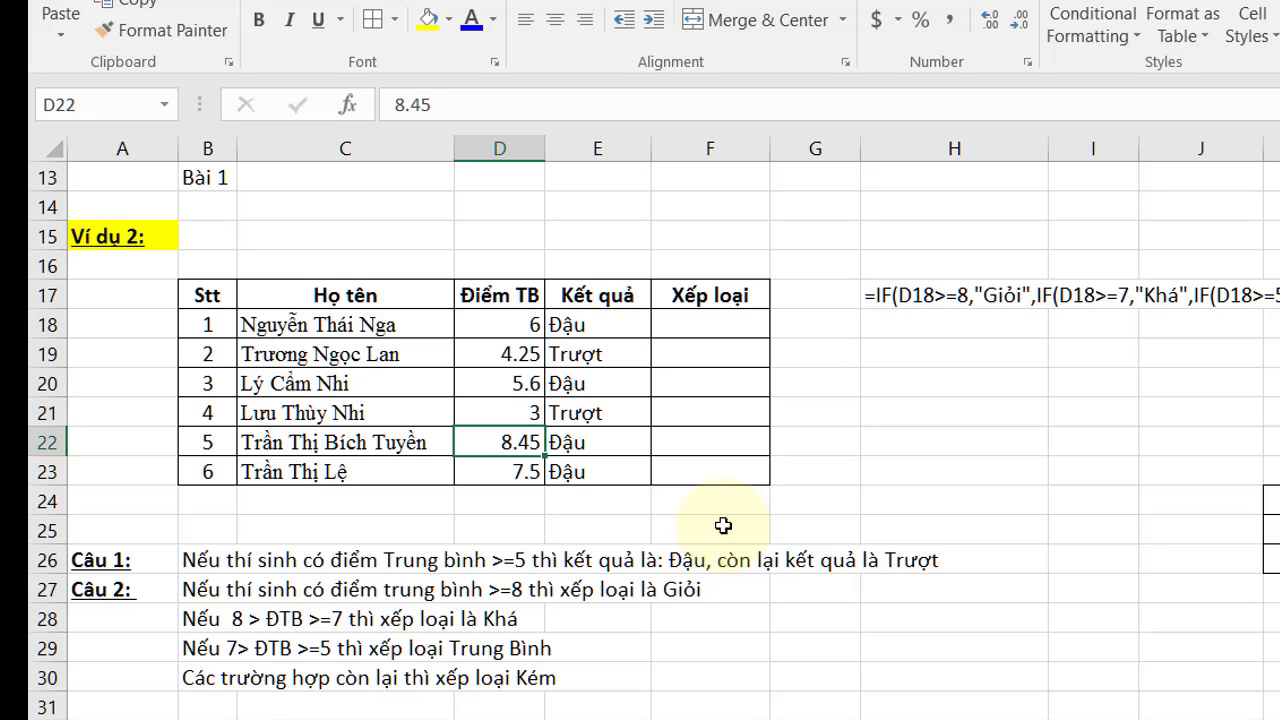
click(606, 410)
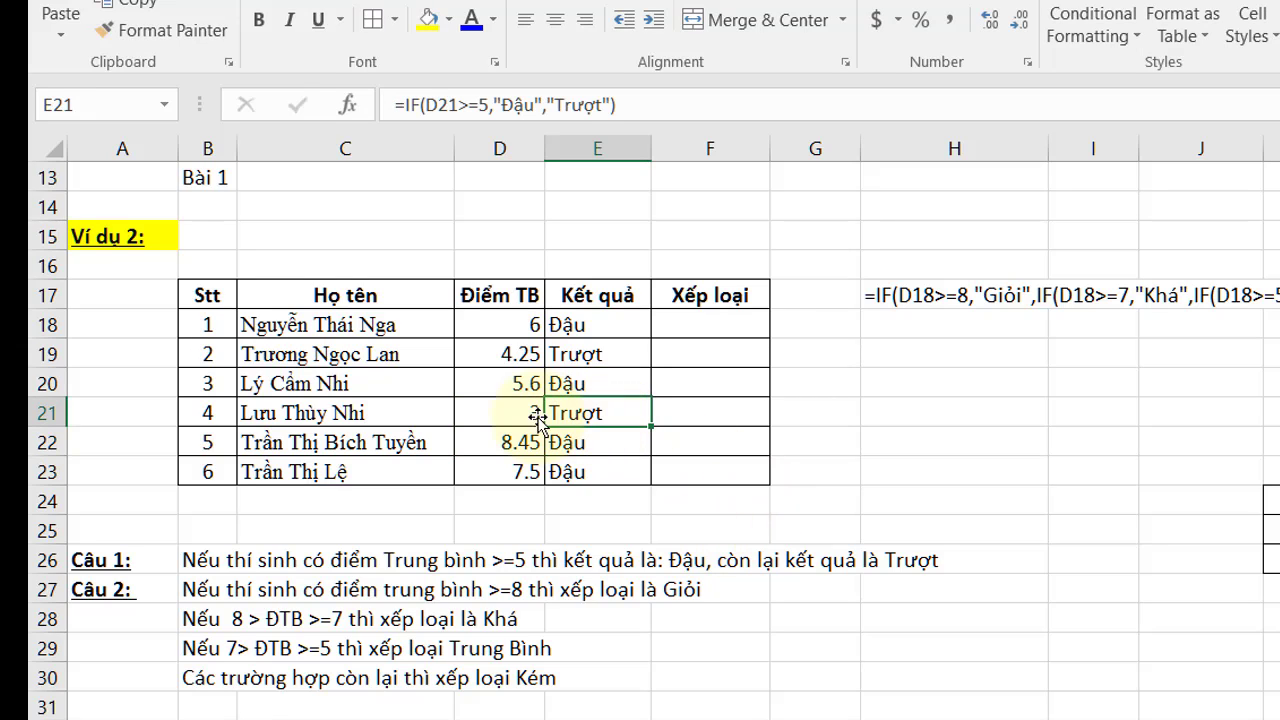
click(530, 412)
text(7)
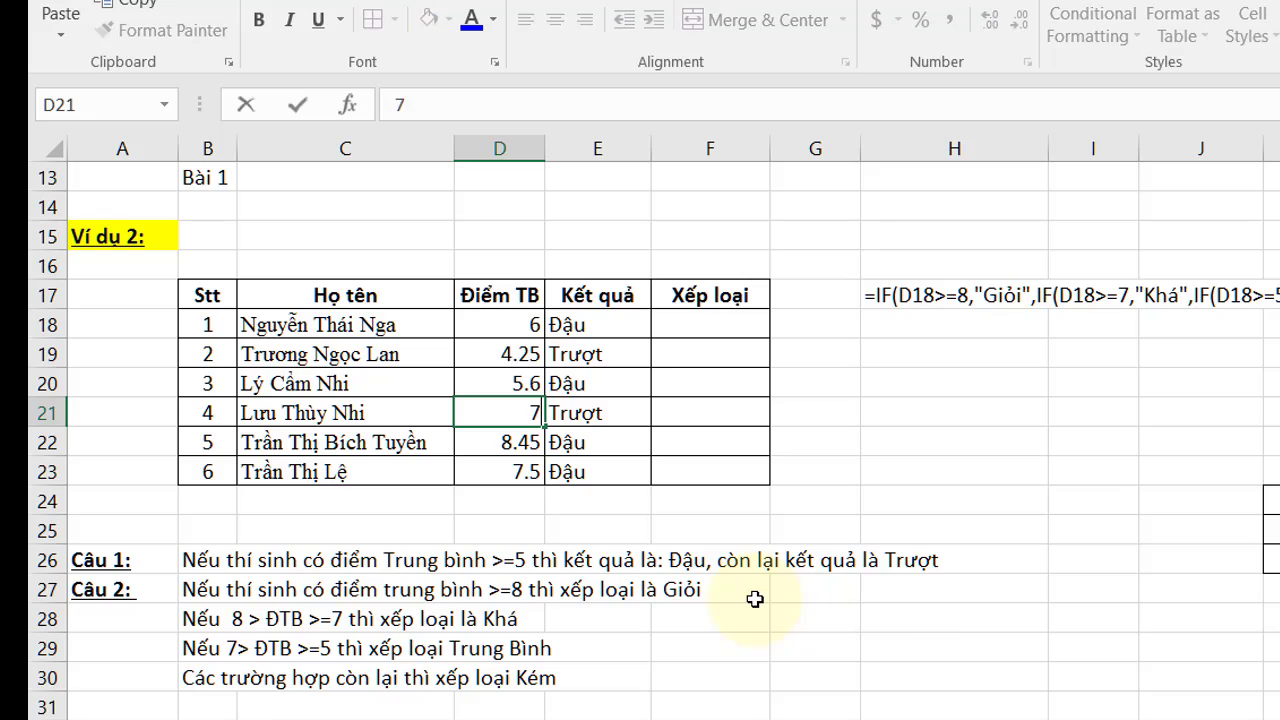
key(Return)
click(885, 382)
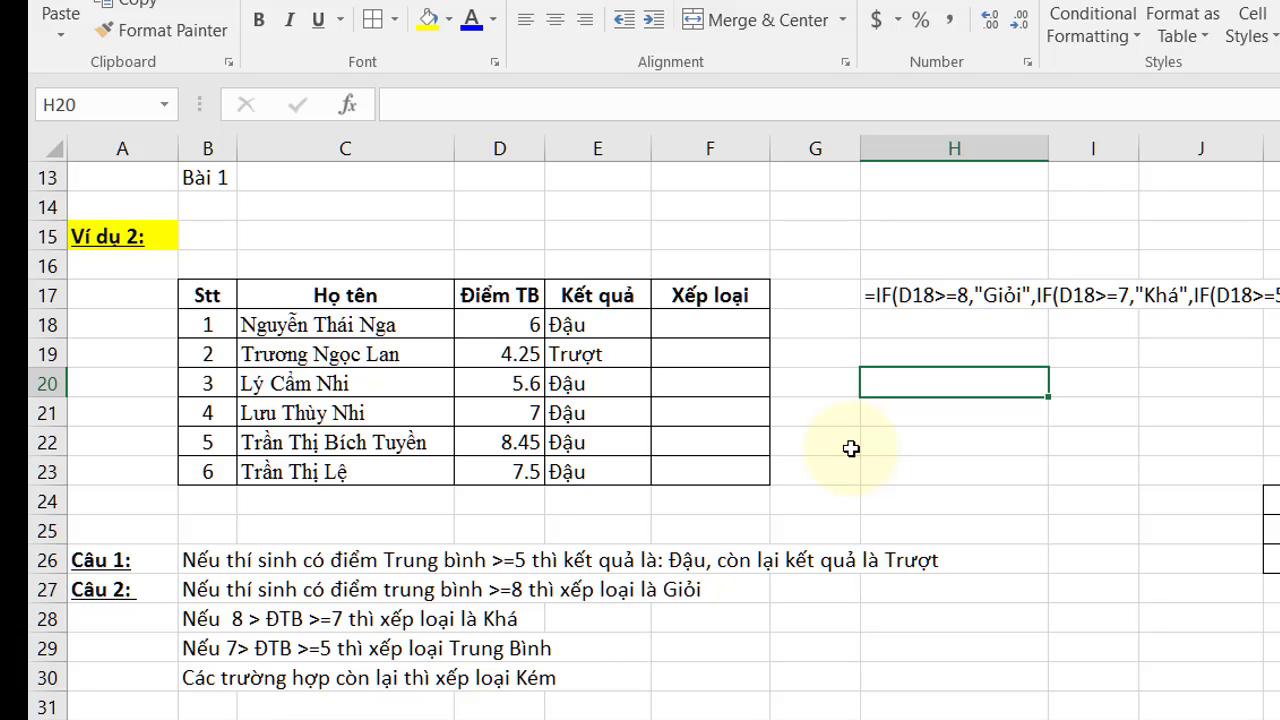
click(110, 594)
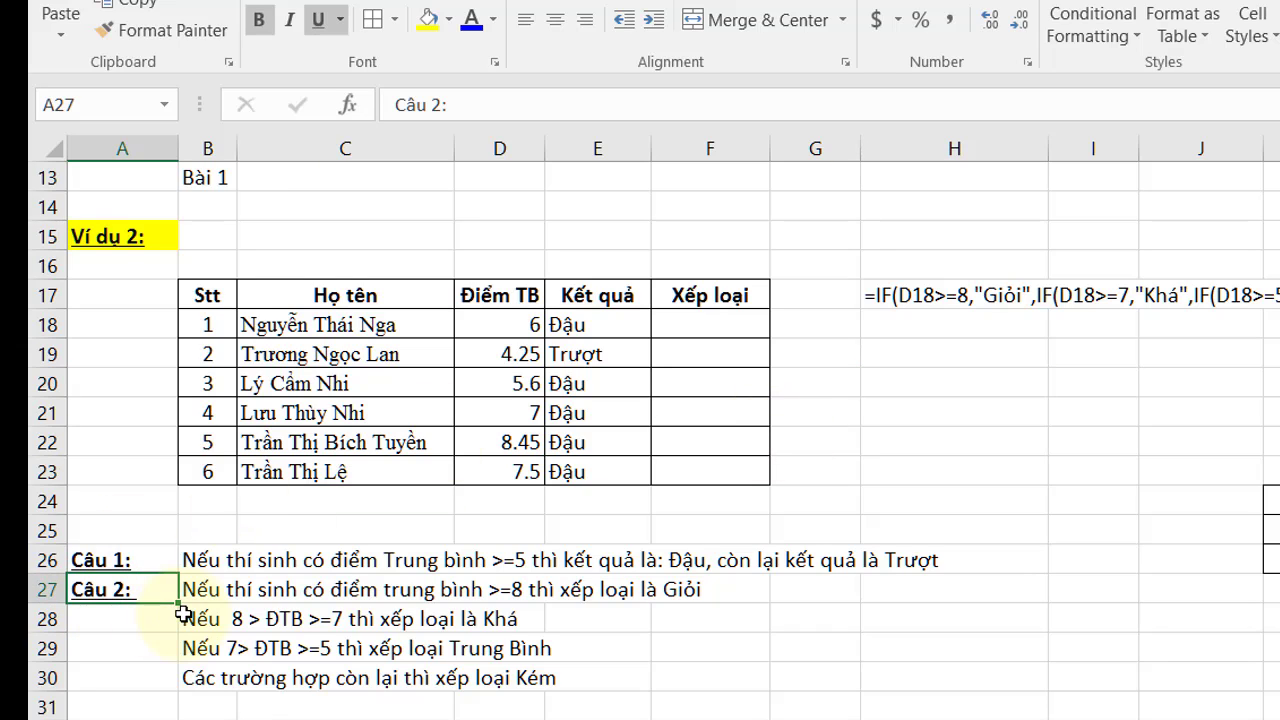
click(220, 592)
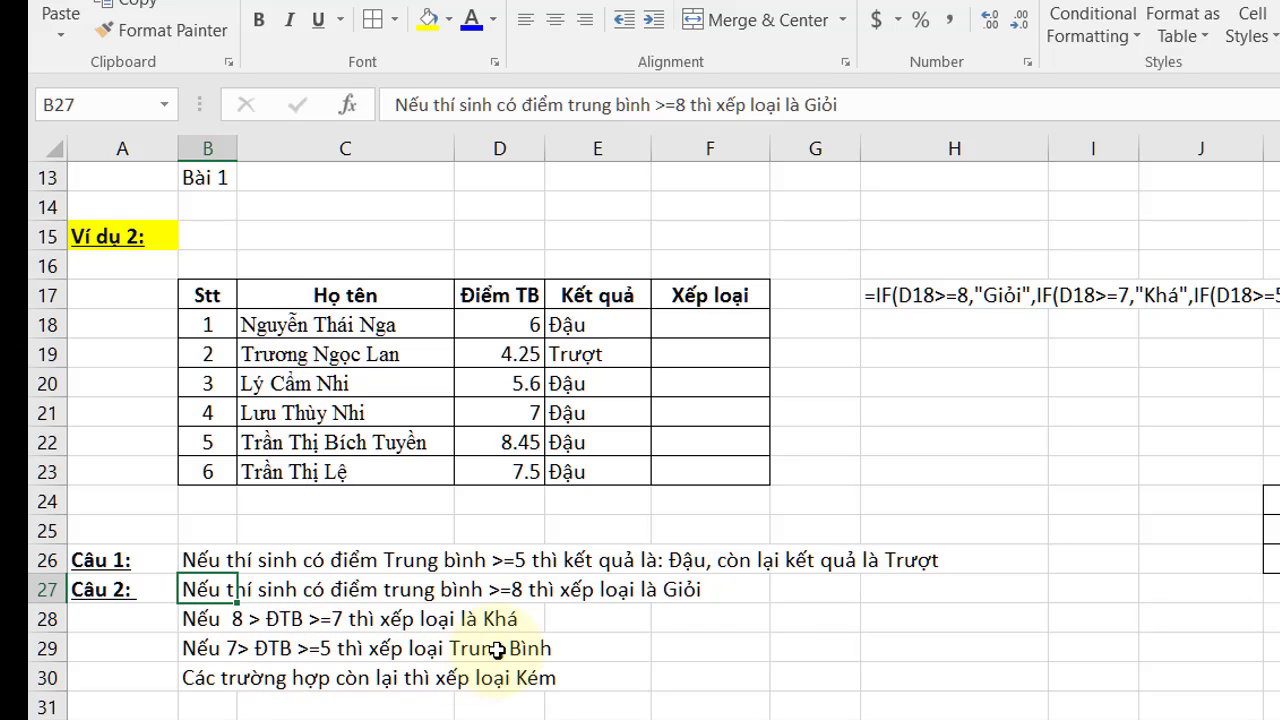
click(215, 679)
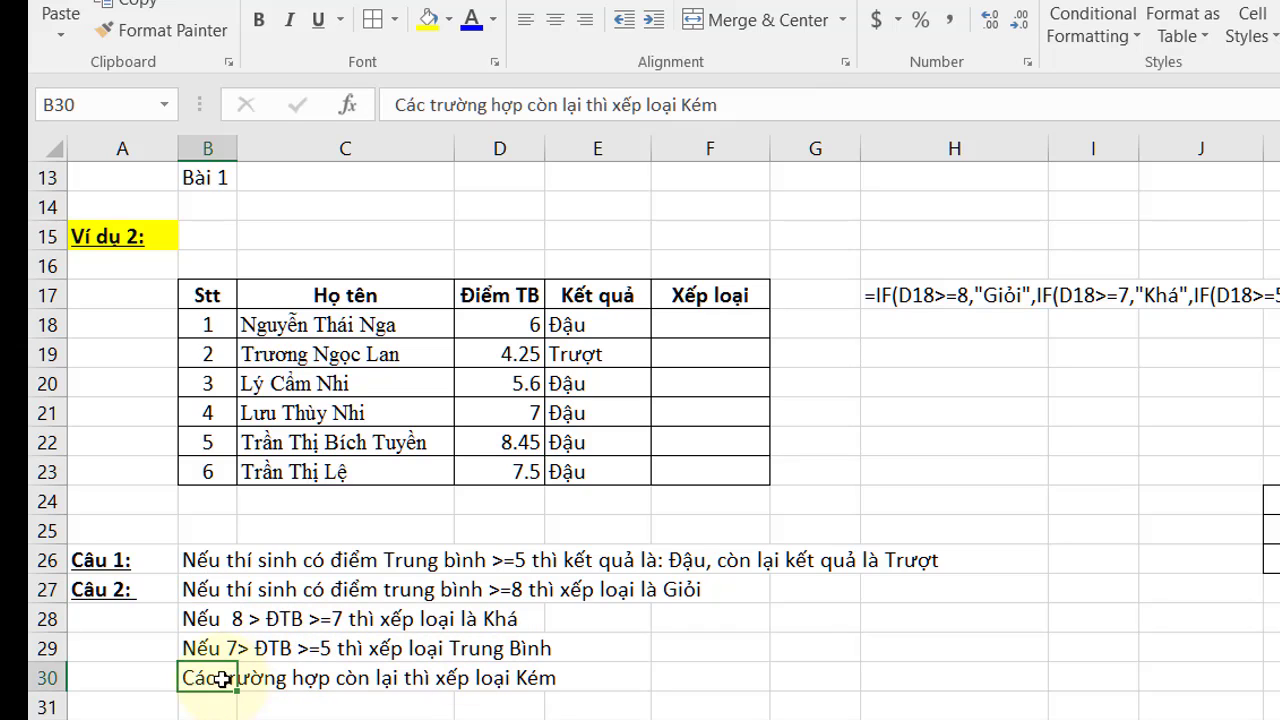
click(425, 678)
click(198, 677)
click(206, 619)
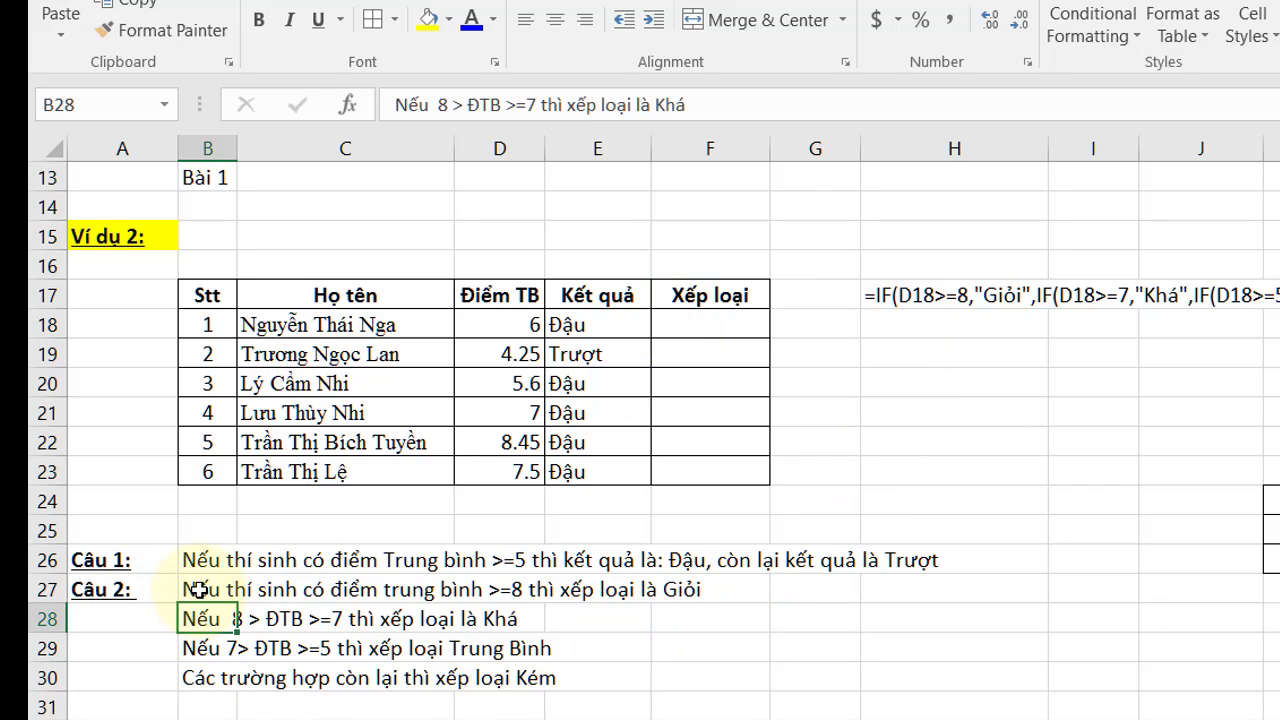
mouse_move(195, 590)
mouse_down()
mouse_move(665, 715)
mouse_move(660, 682)
mouse_up()
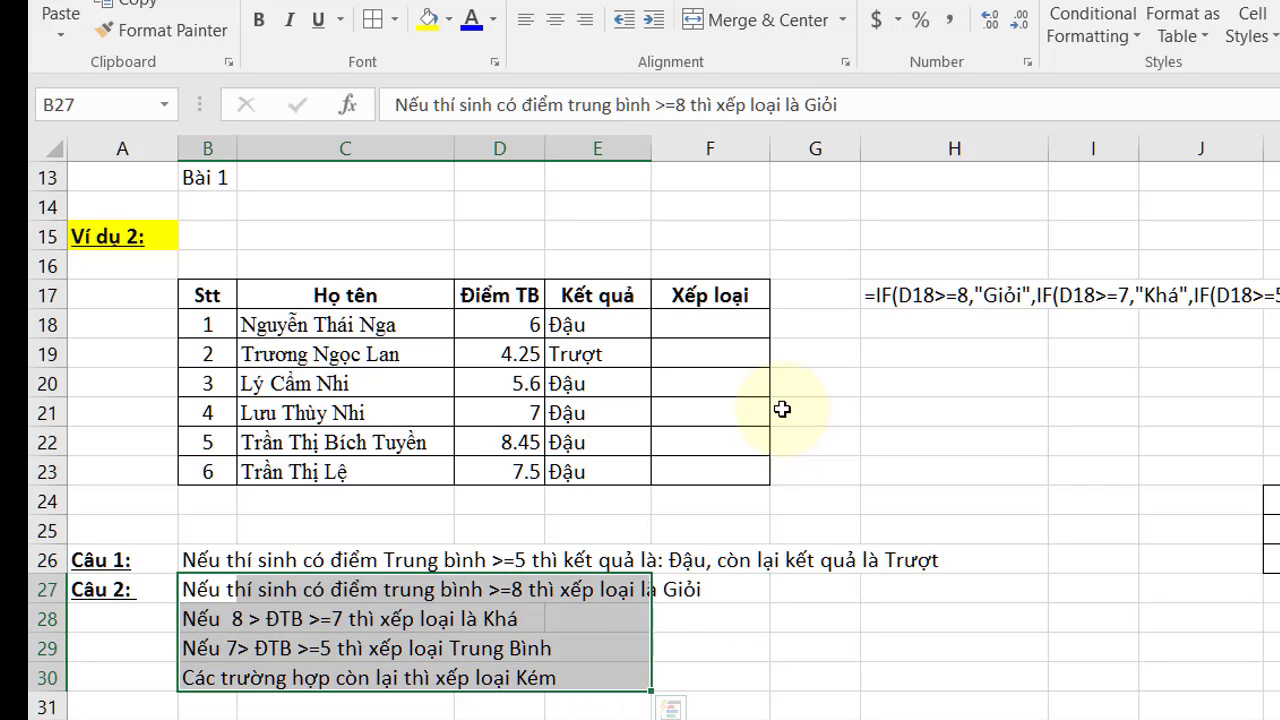
click(962, 380)
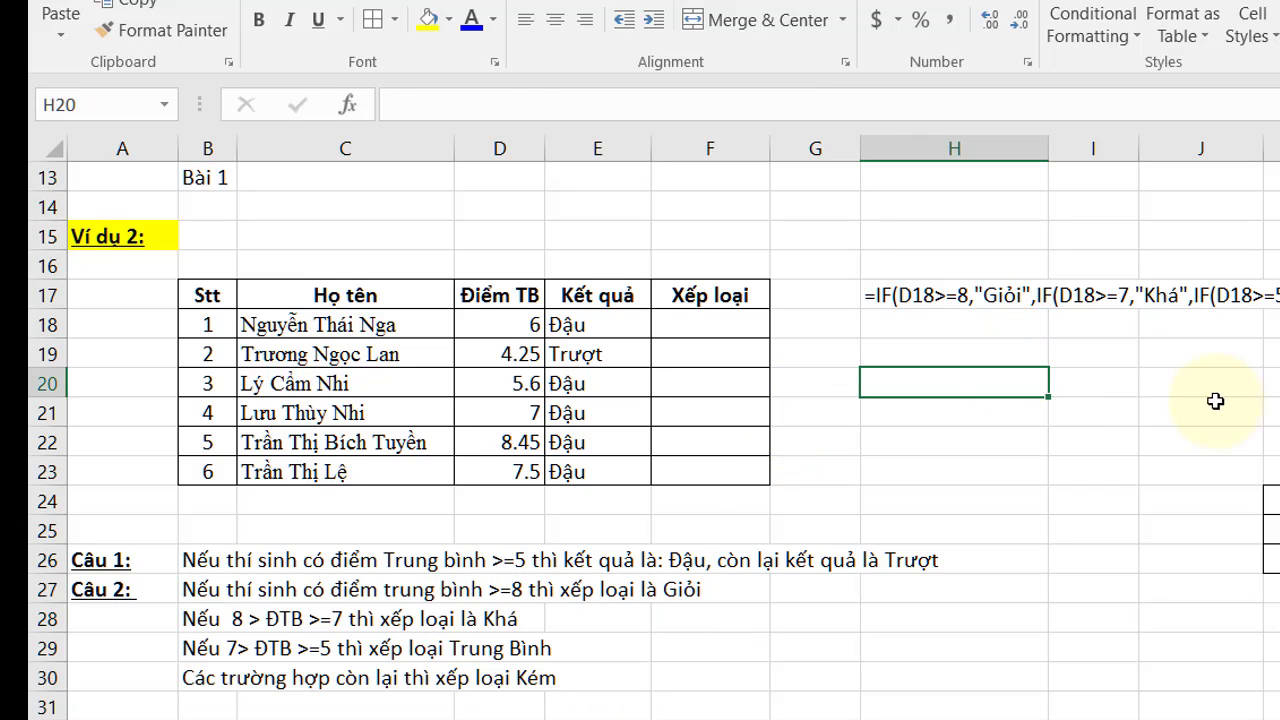
click(1172, 456)
Copy the name, score and Kết quả headers with the first two students' rows (C17:E19).
scroll(1171, 458, up, 2)
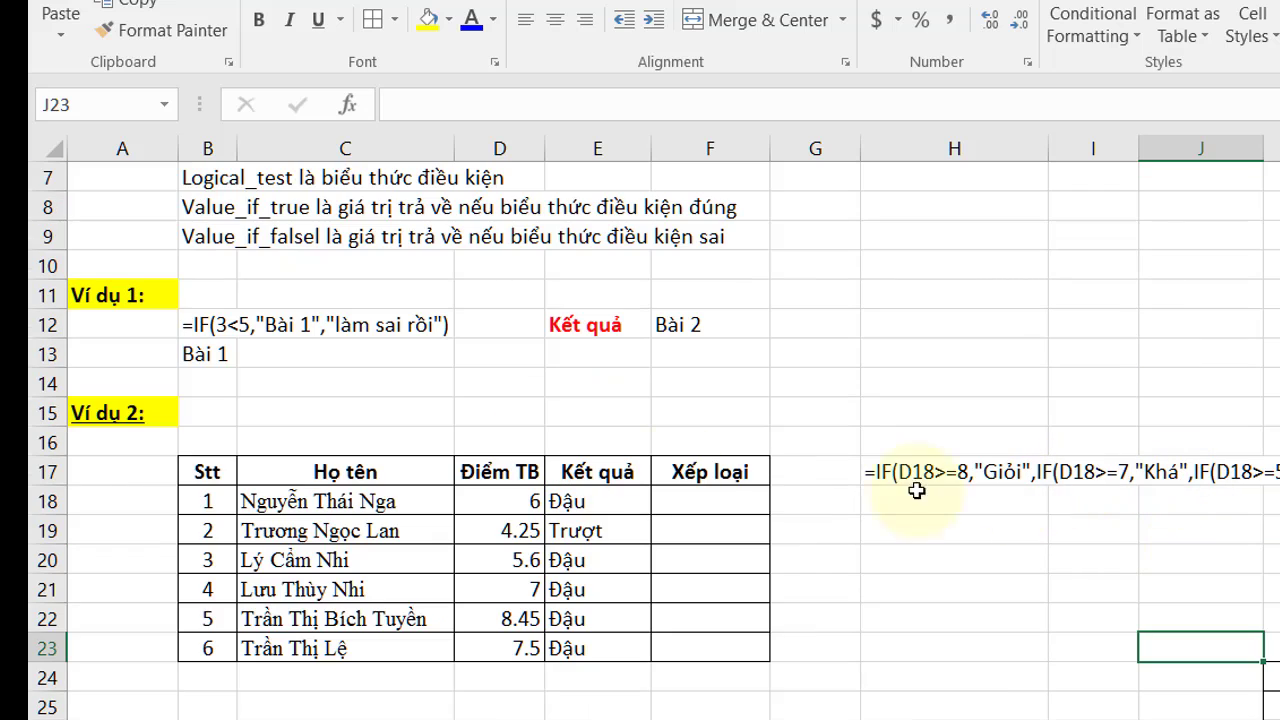
scroll(883, 537, down, 1)
scroll(883, 537, down, 1)
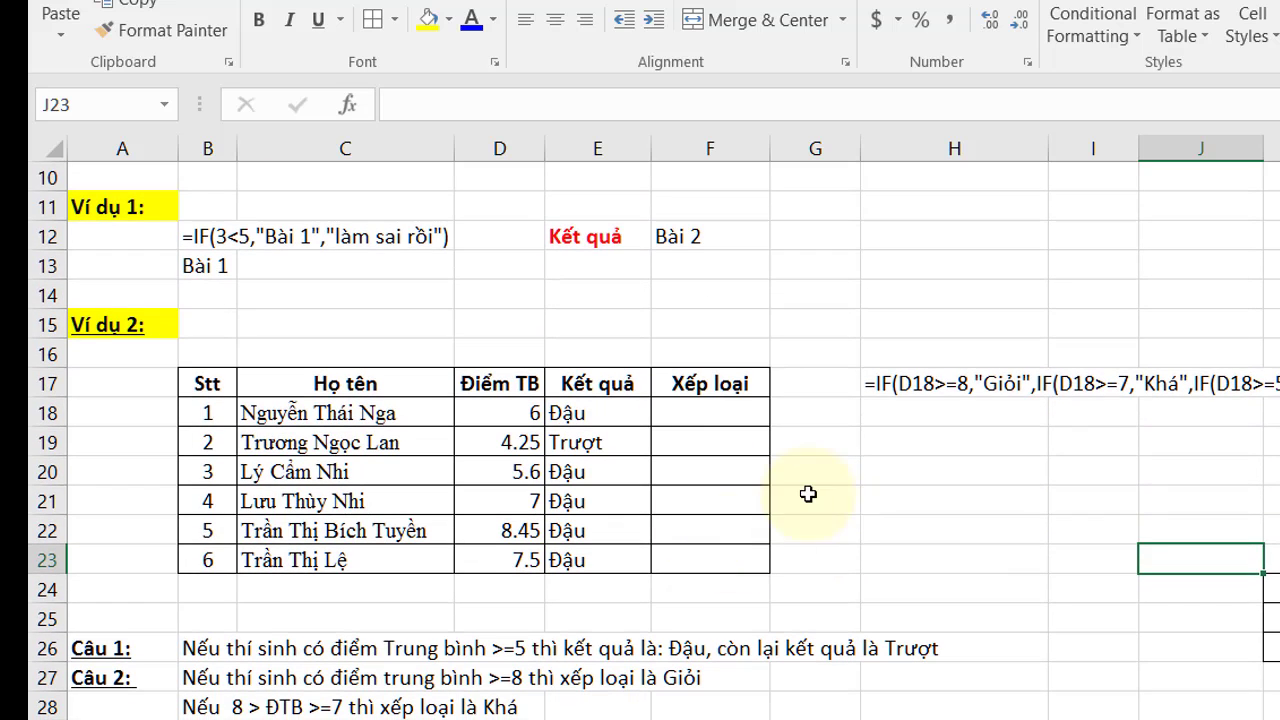
click(1087, 500)
click(1248, 530)
scroll(1200, 540, up, 2)
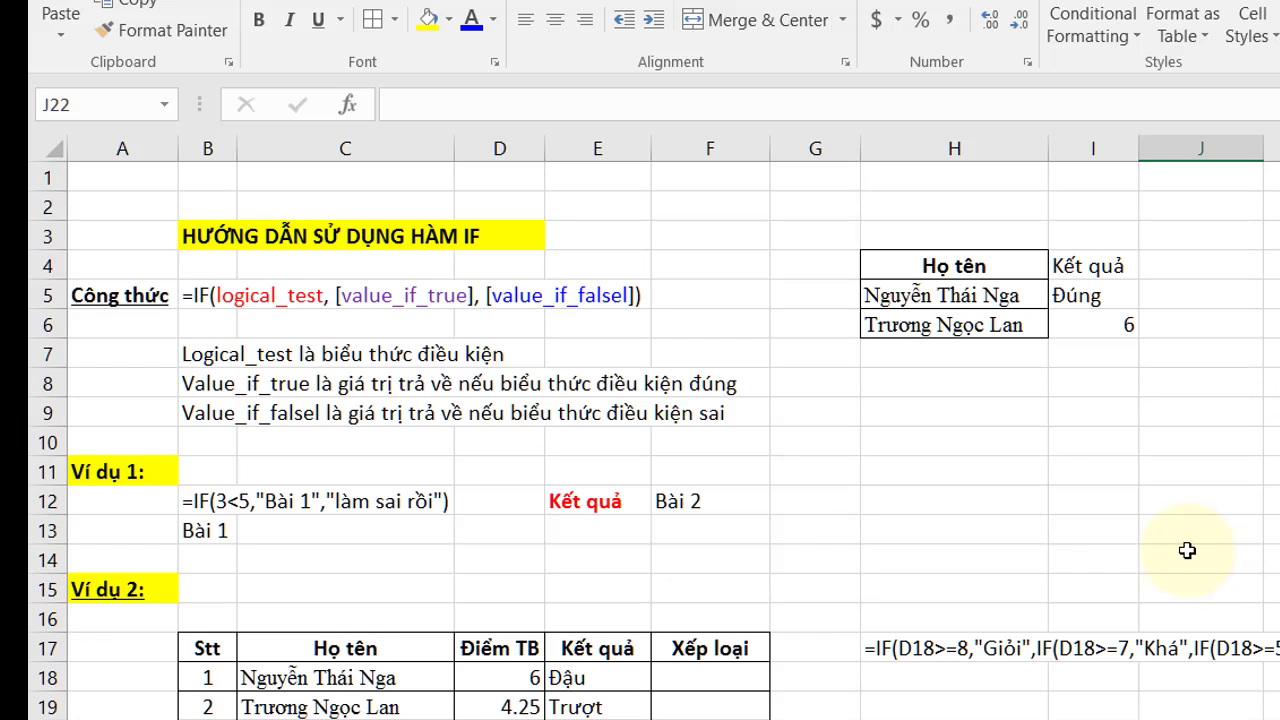
scroll(1180, 549, down, 1)
click(955, 560)
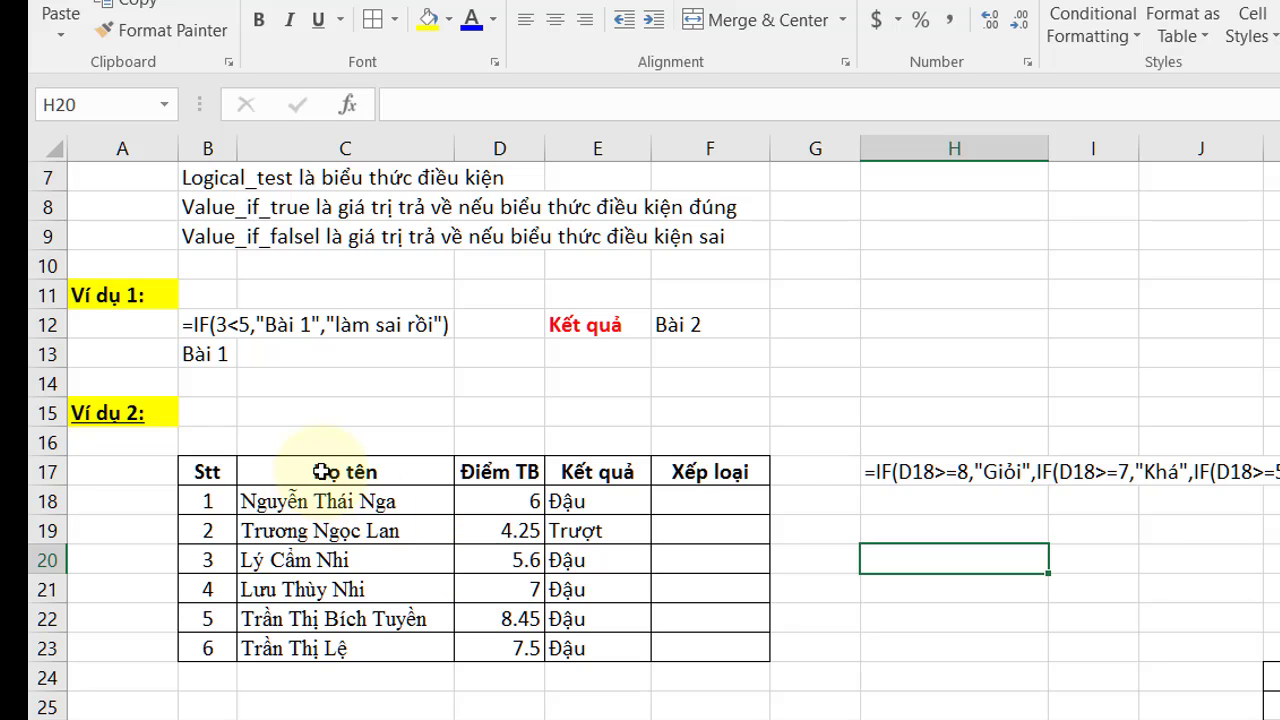
drag(316, 470, 588, 520)
key(ctrl+c)
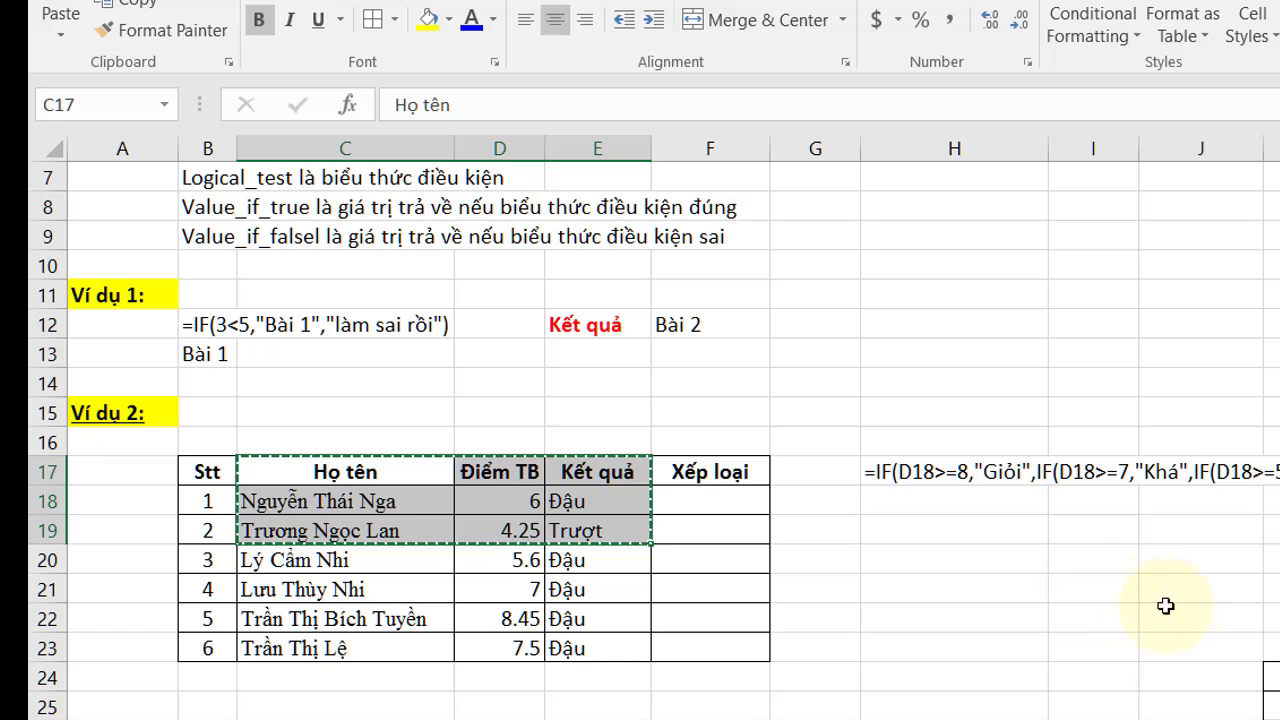
Paste the copy at H11 and clear its Kết quả values in J12:J13.
click(1125, 588)
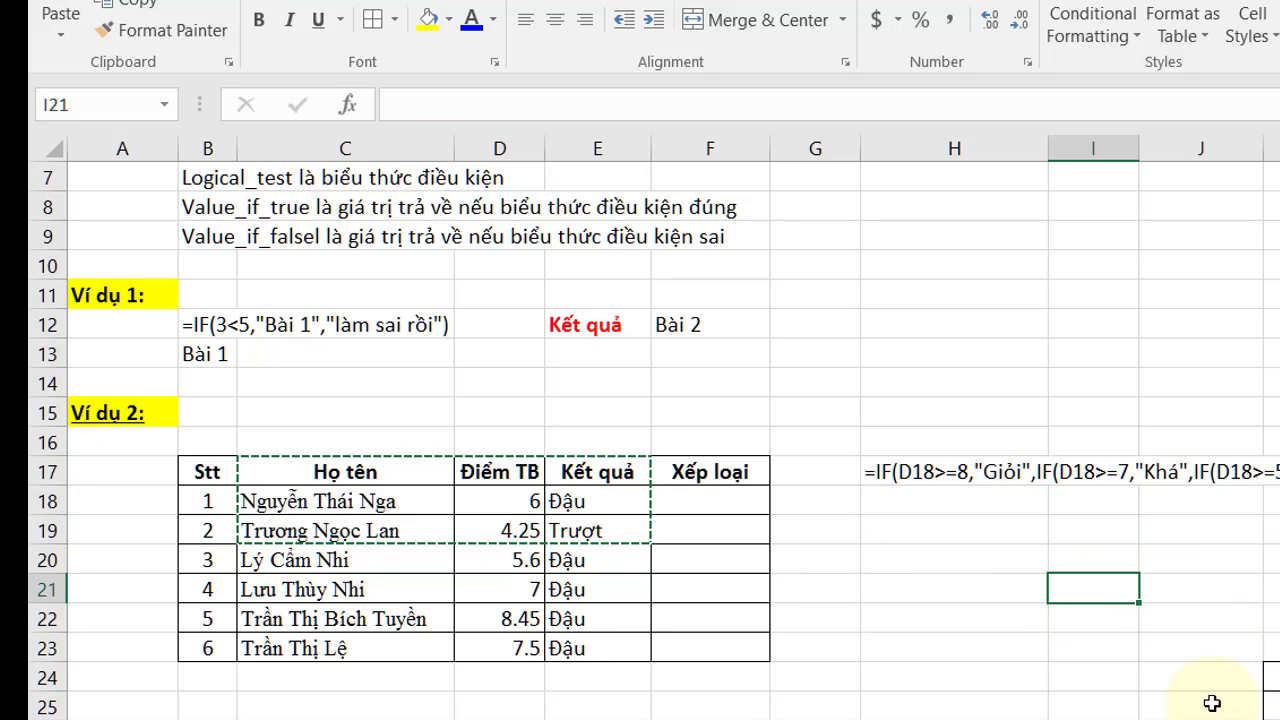
scroll(1097, 466, up, 1)
click(987, 383)
key(ctrl+v)
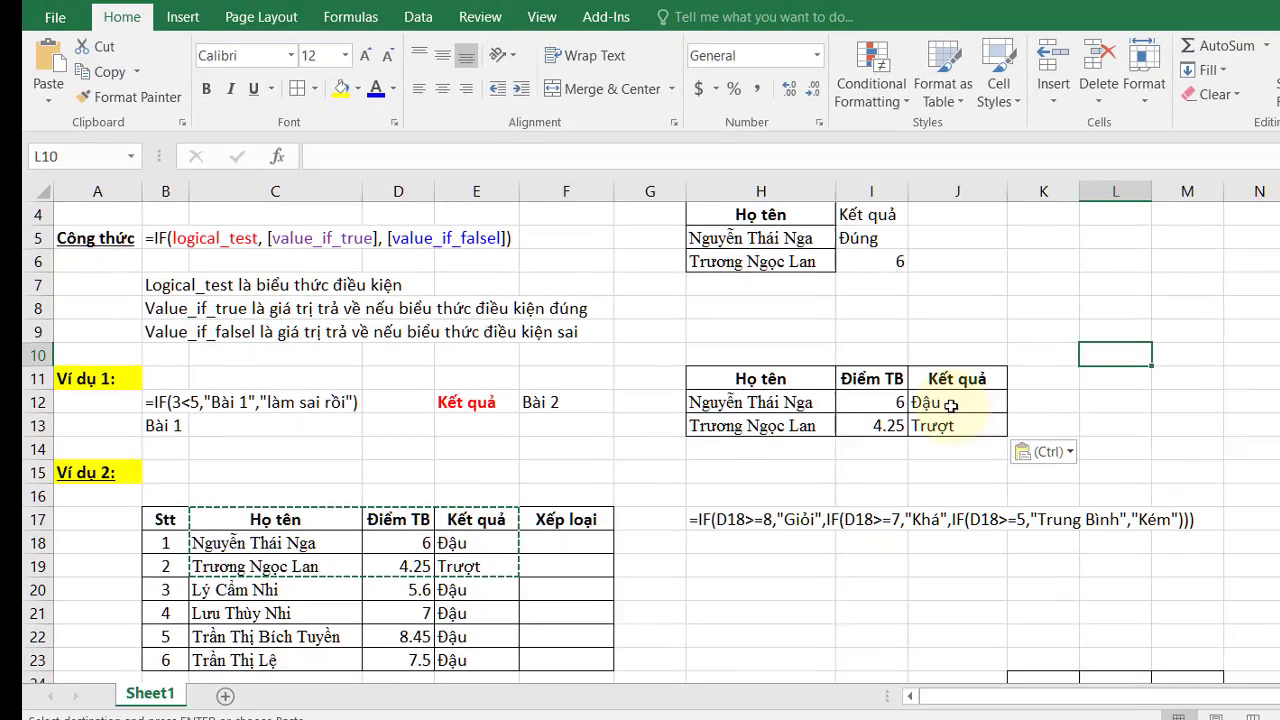
drag(950, 405, 950, 425)
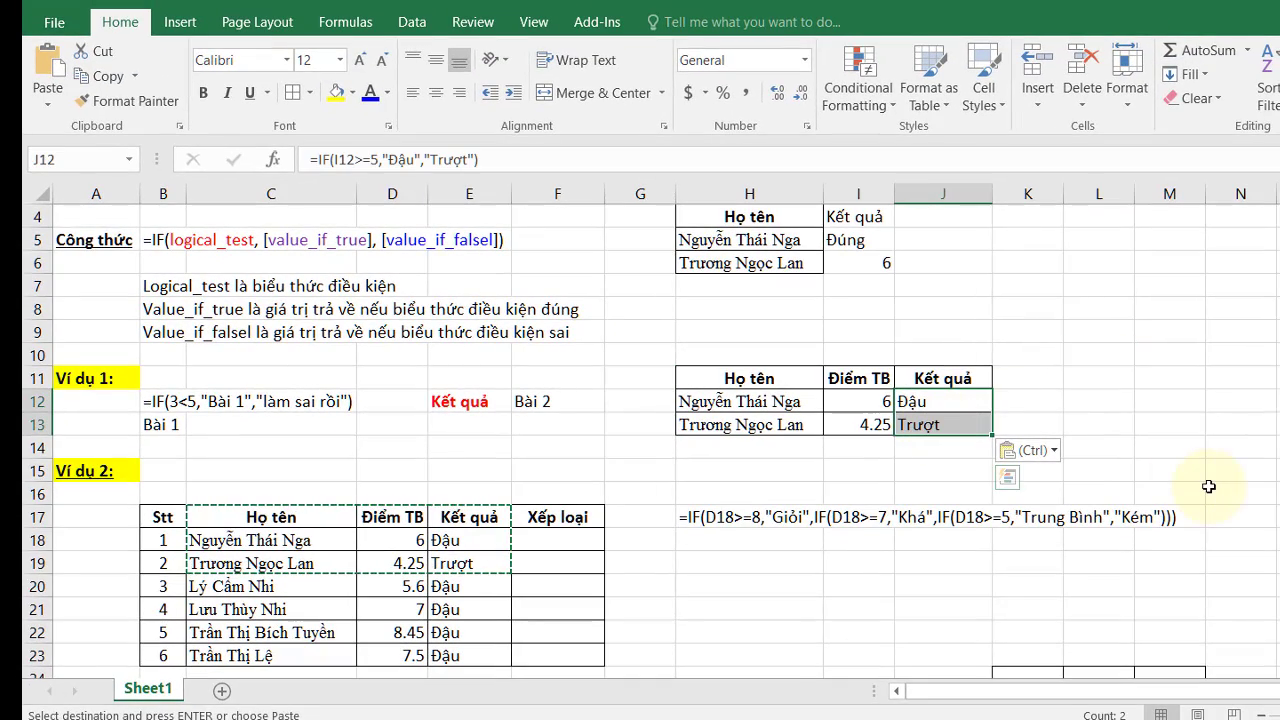
key(Delete)
key(Left)
key(Left)
In H15, type the note 'Nếu ĐTB>=5 thì xếp loại khá, còn lại thì xếp loại kém'.
key(Up)
key(Right)
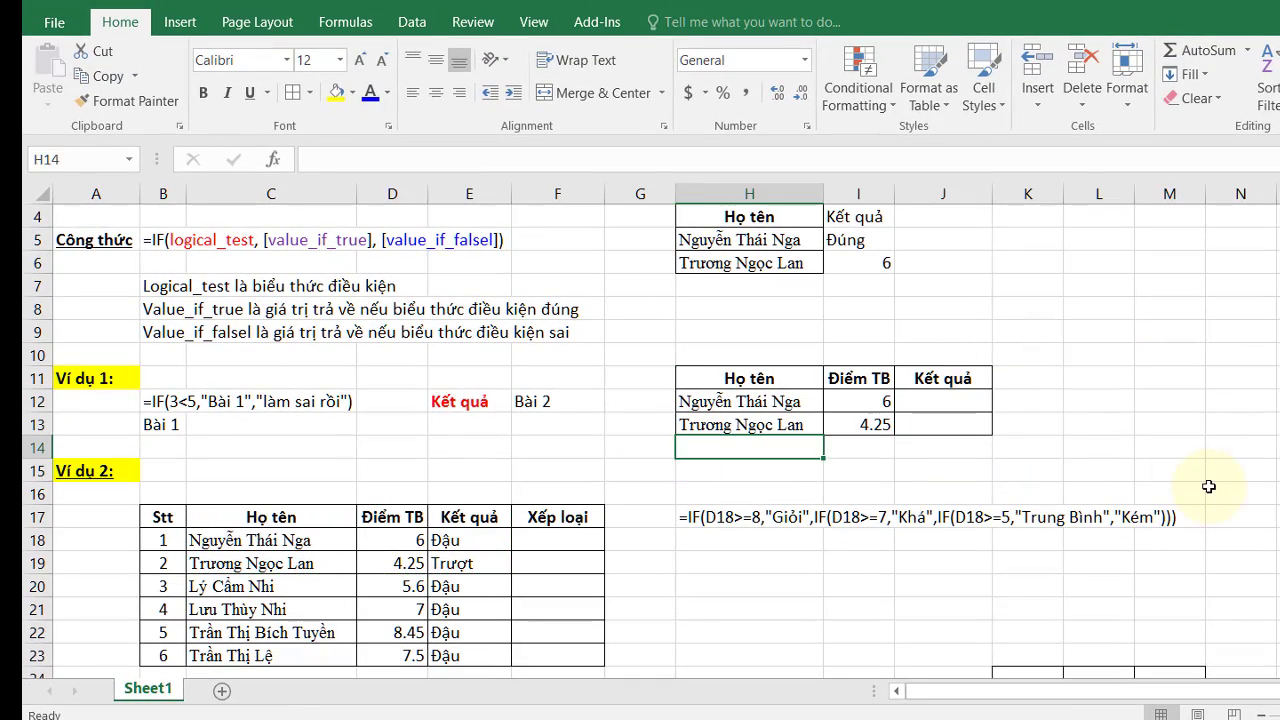
key(Down)
text(Nêu)
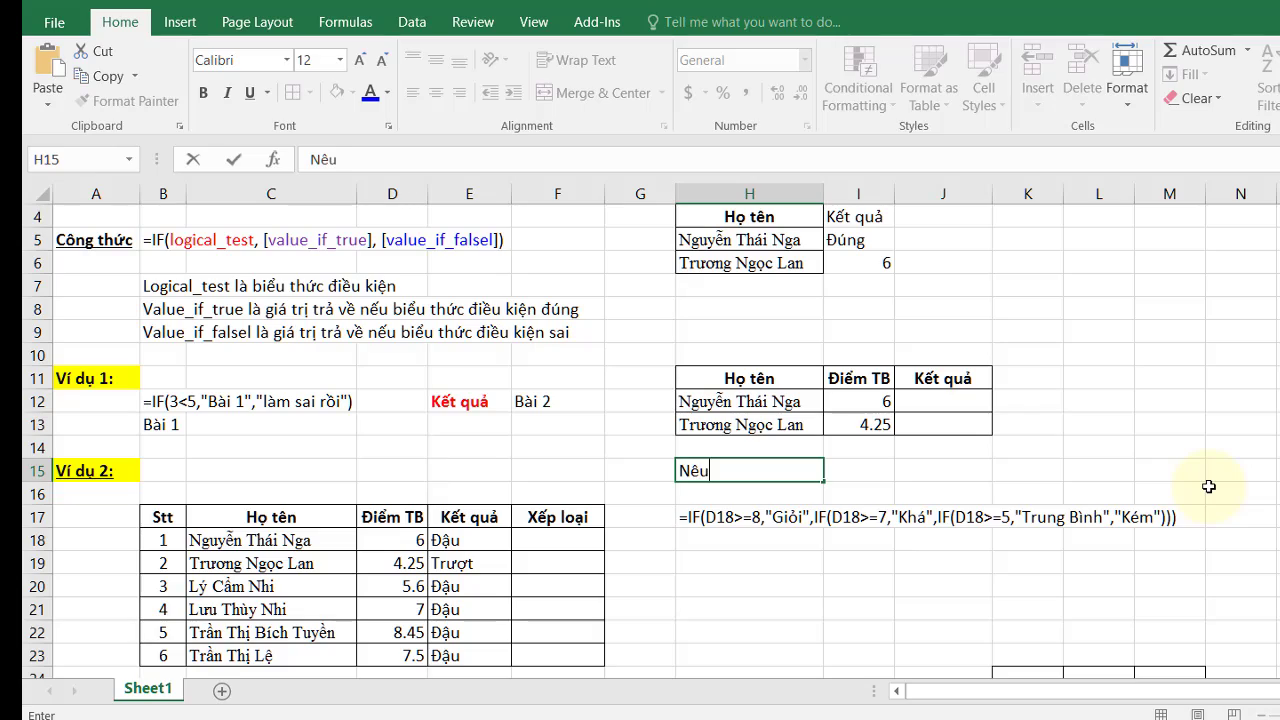
text( D)
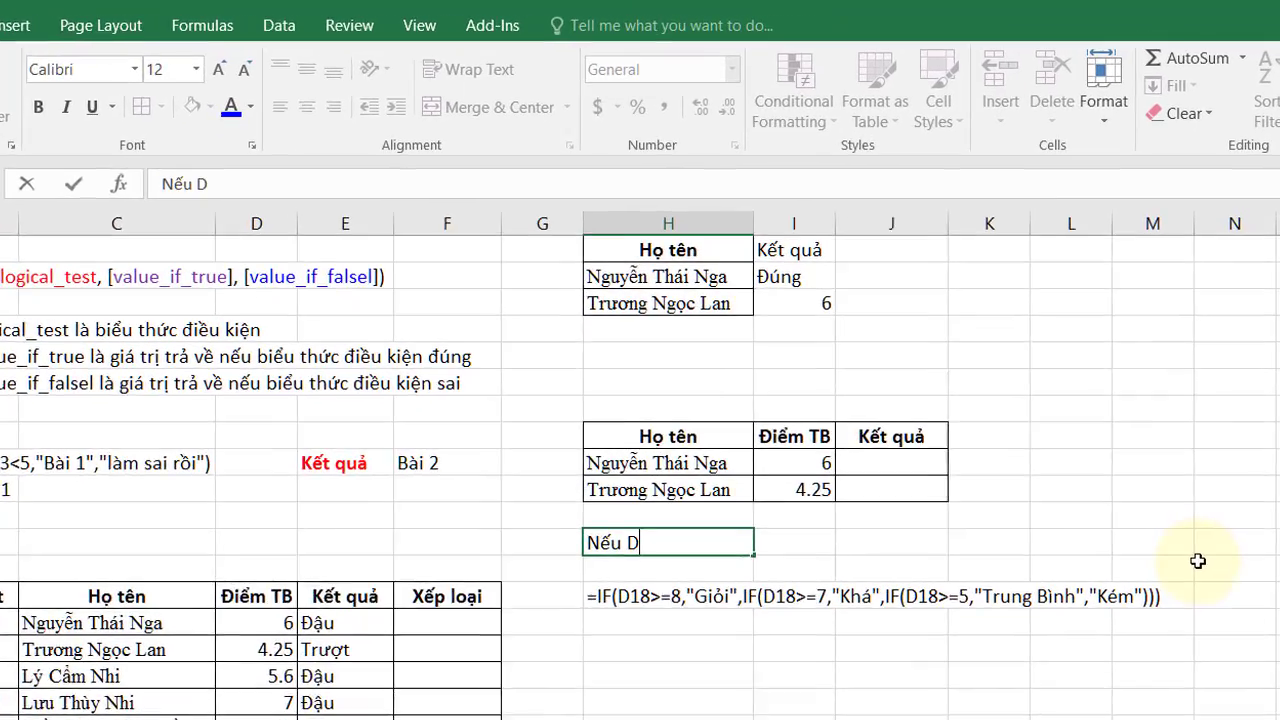
text(dTB)
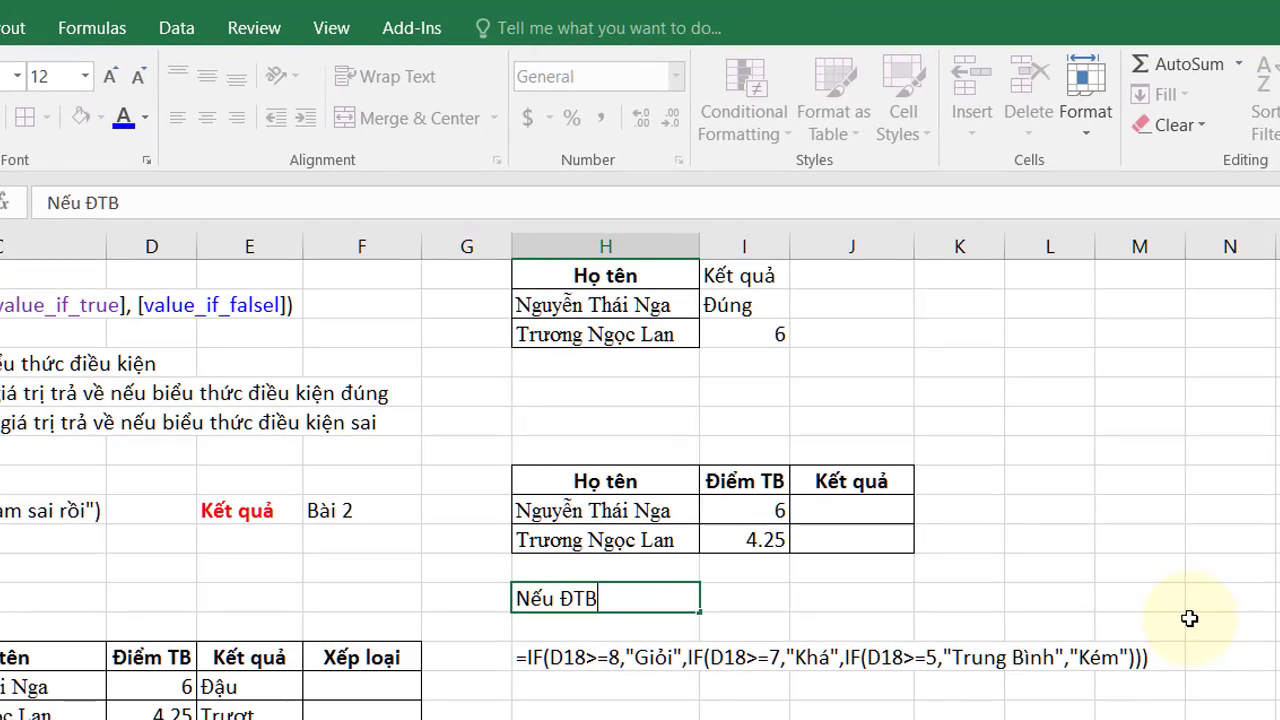
text(>=)
text(5 th)
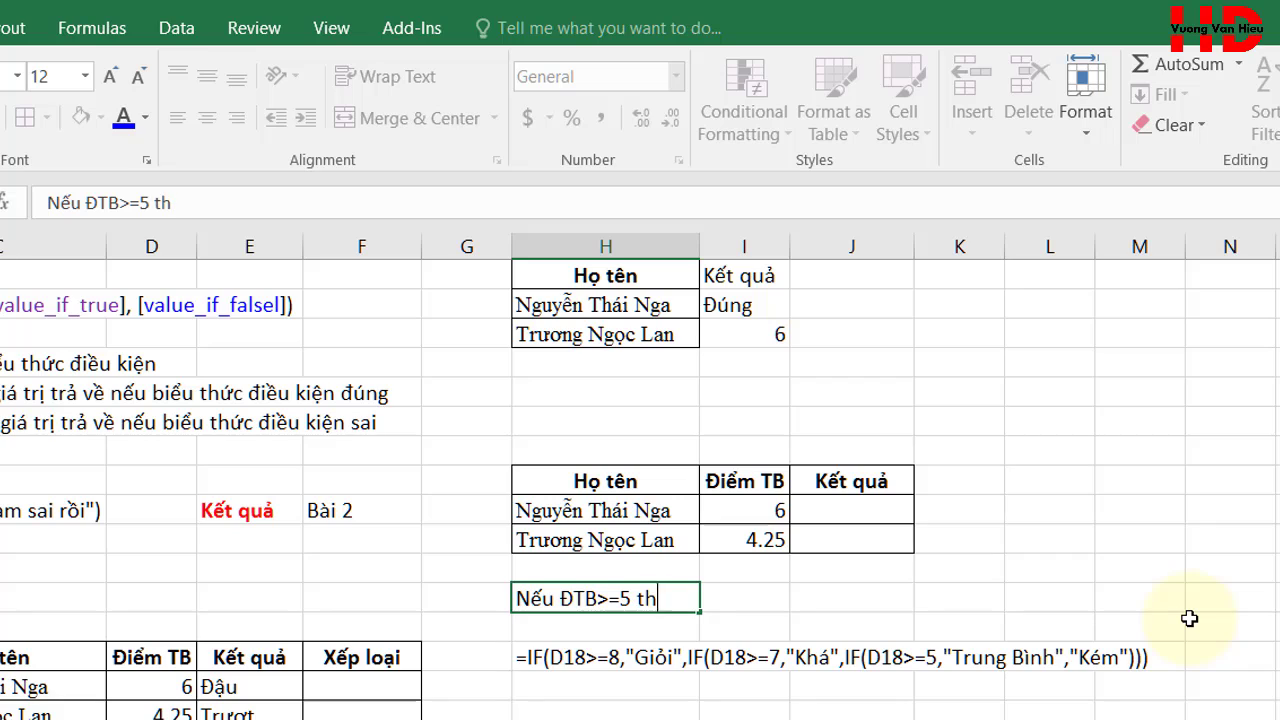
text(ì xêsp)
key(BackSpace)
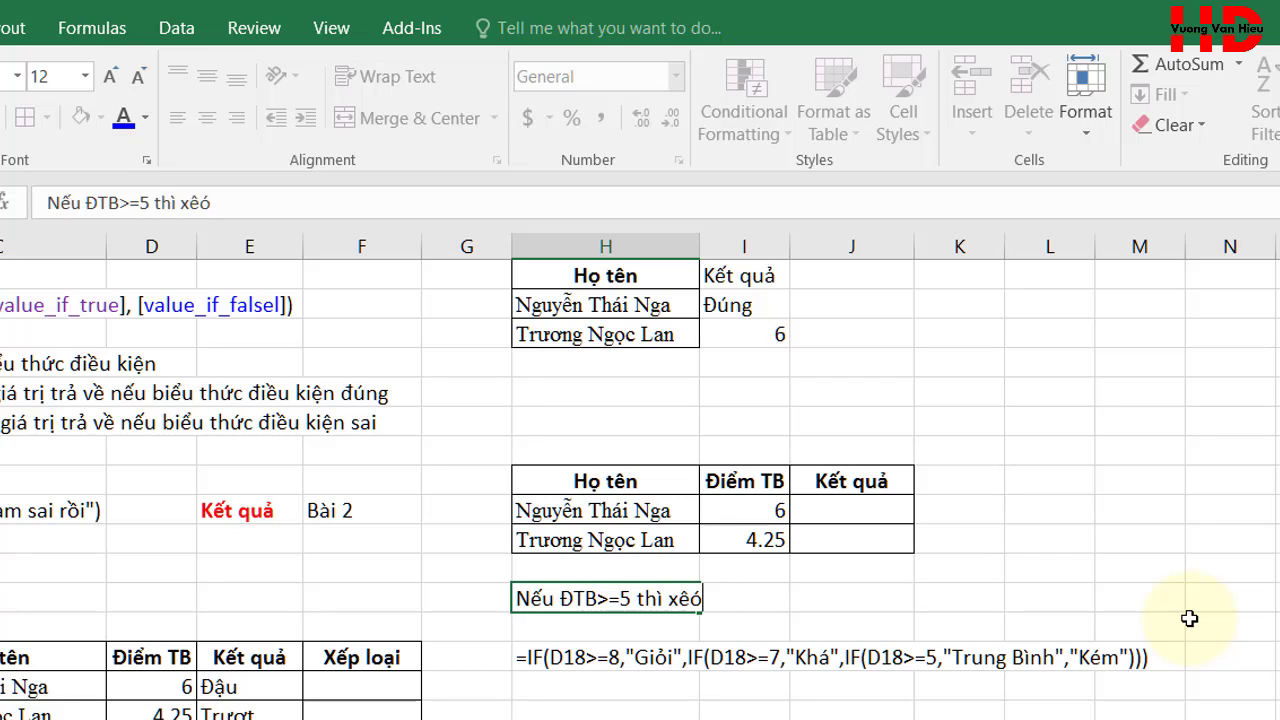
key(BackSpace)
text(sp loa)
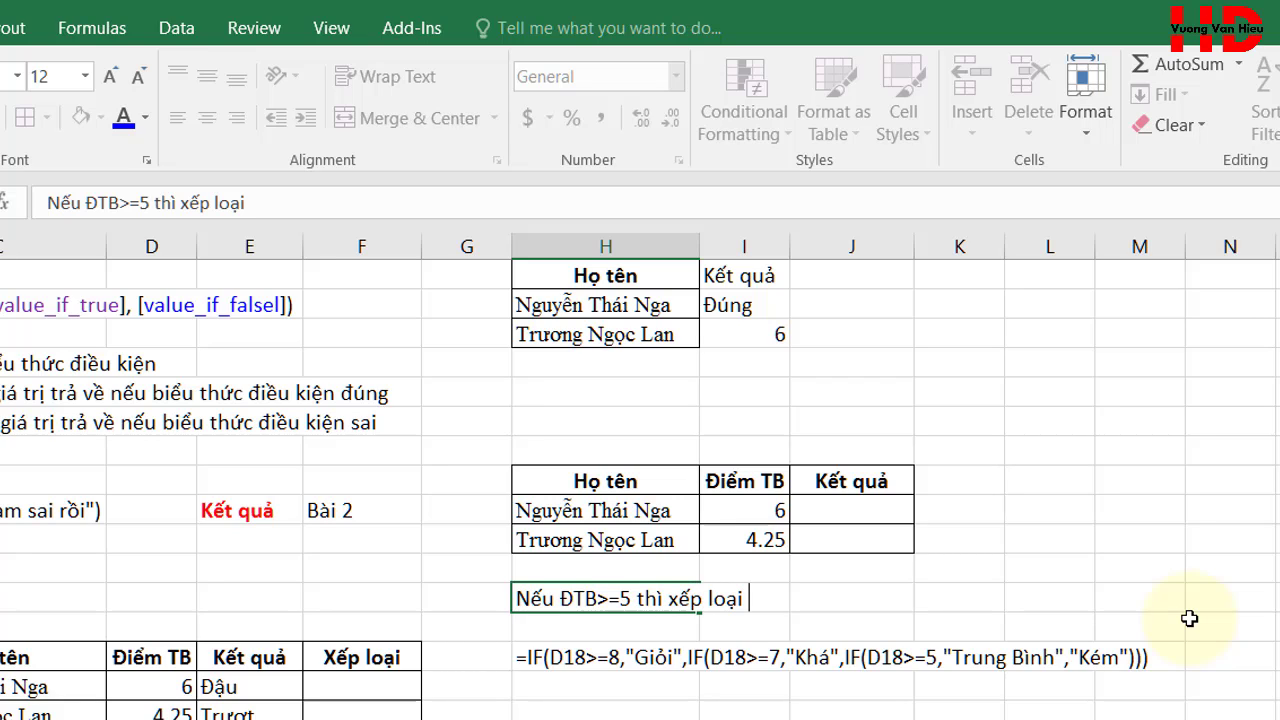
text( kha)
text( co)
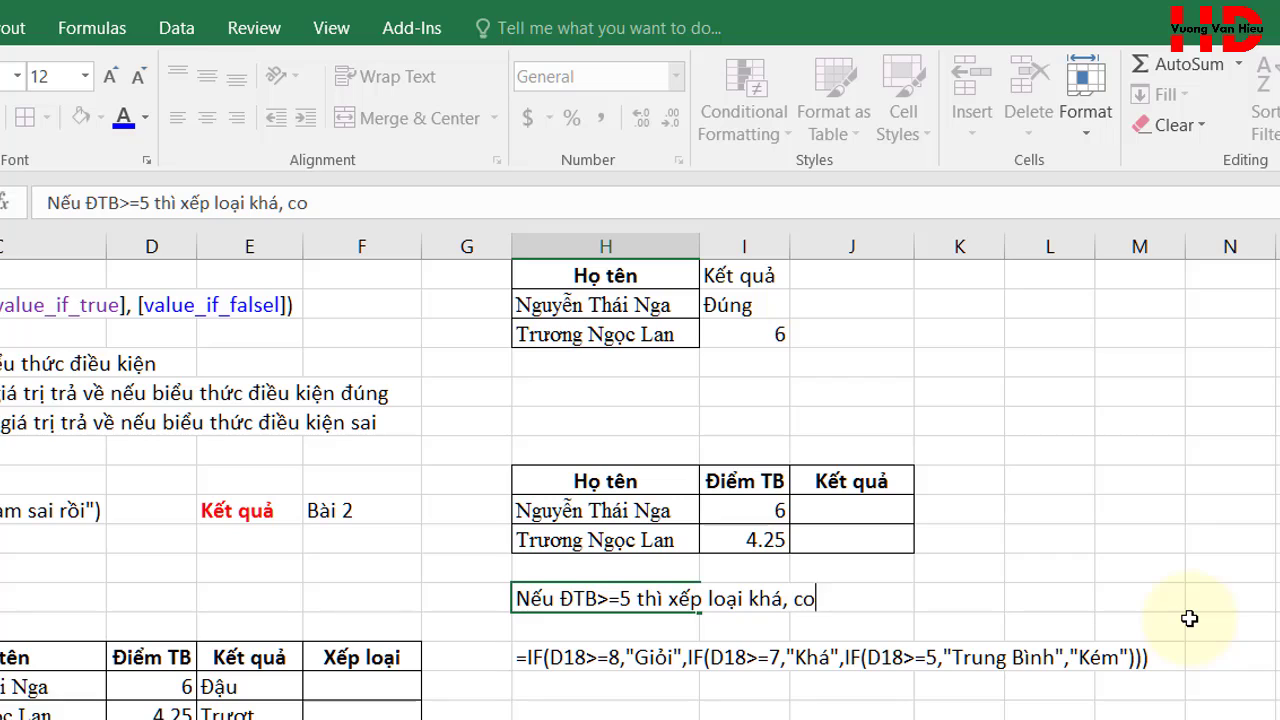
text(nf lai)
text( thì)
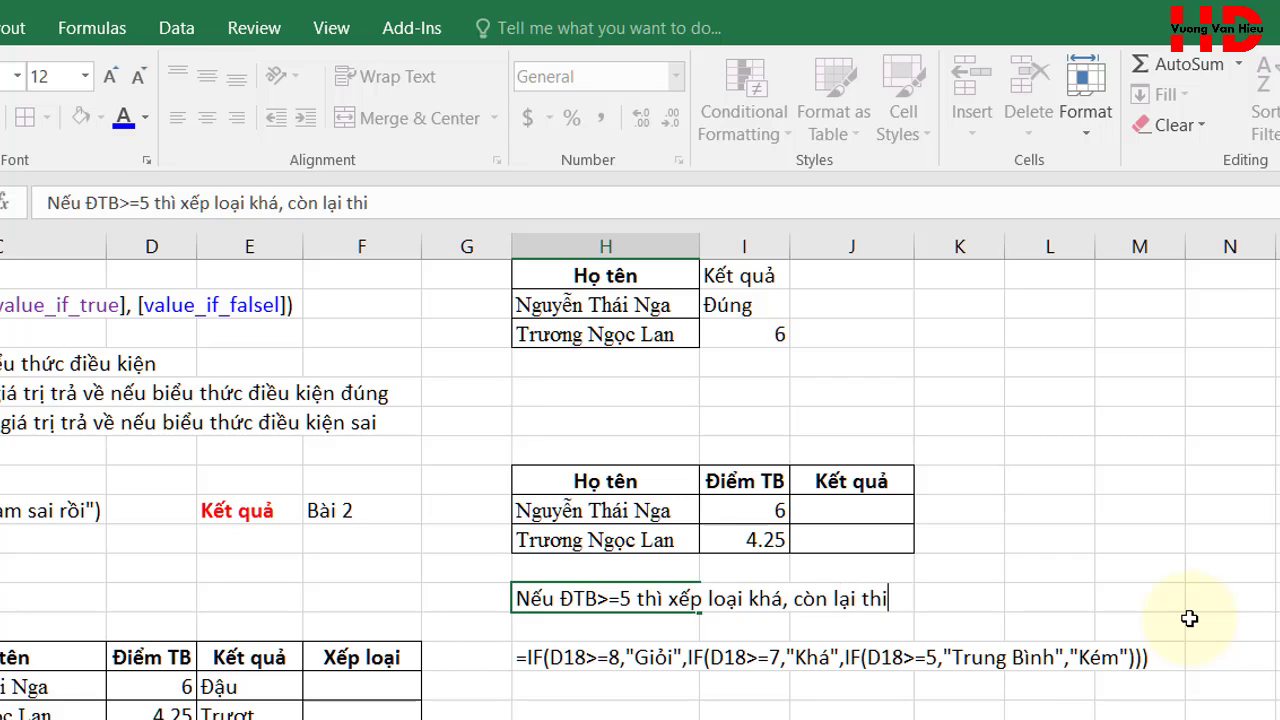
text( xếp loa)
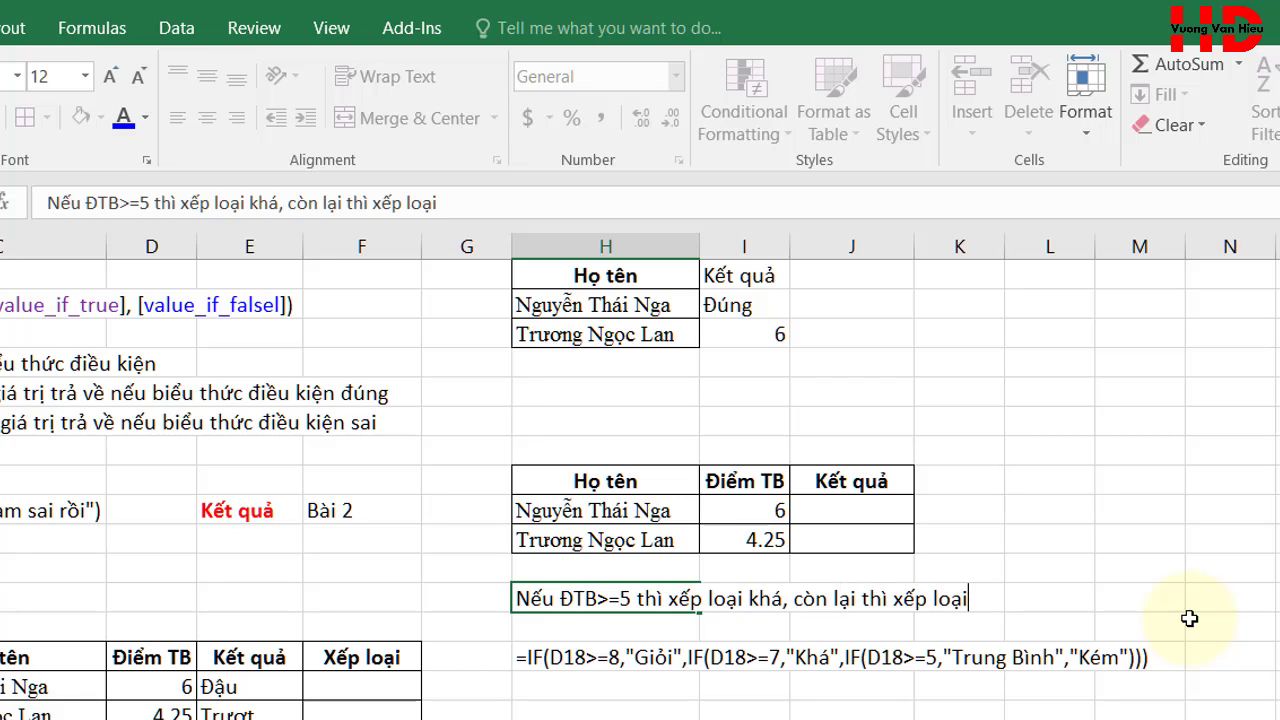
text( kem)
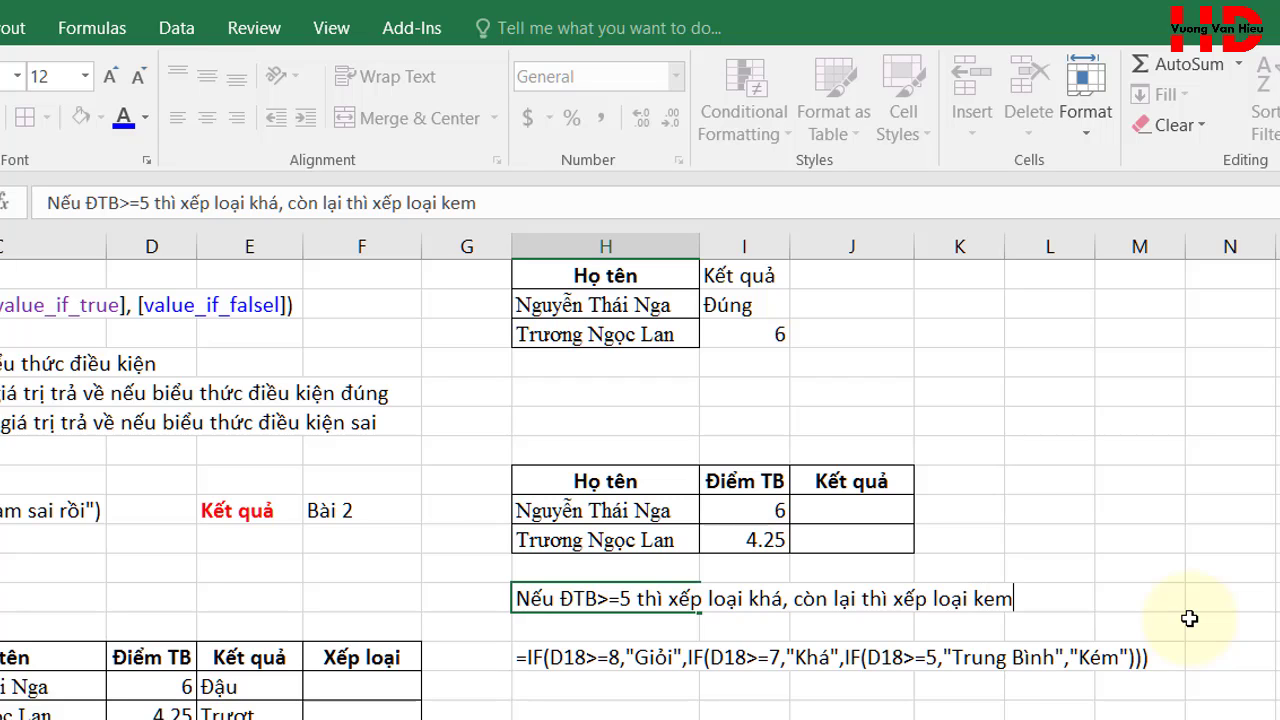
Commit the H15 note and rename the J11 header from Kết quả to Xếp loại.
key(Up)
key(Up)
key(Up)
key(Up)
key(Right)
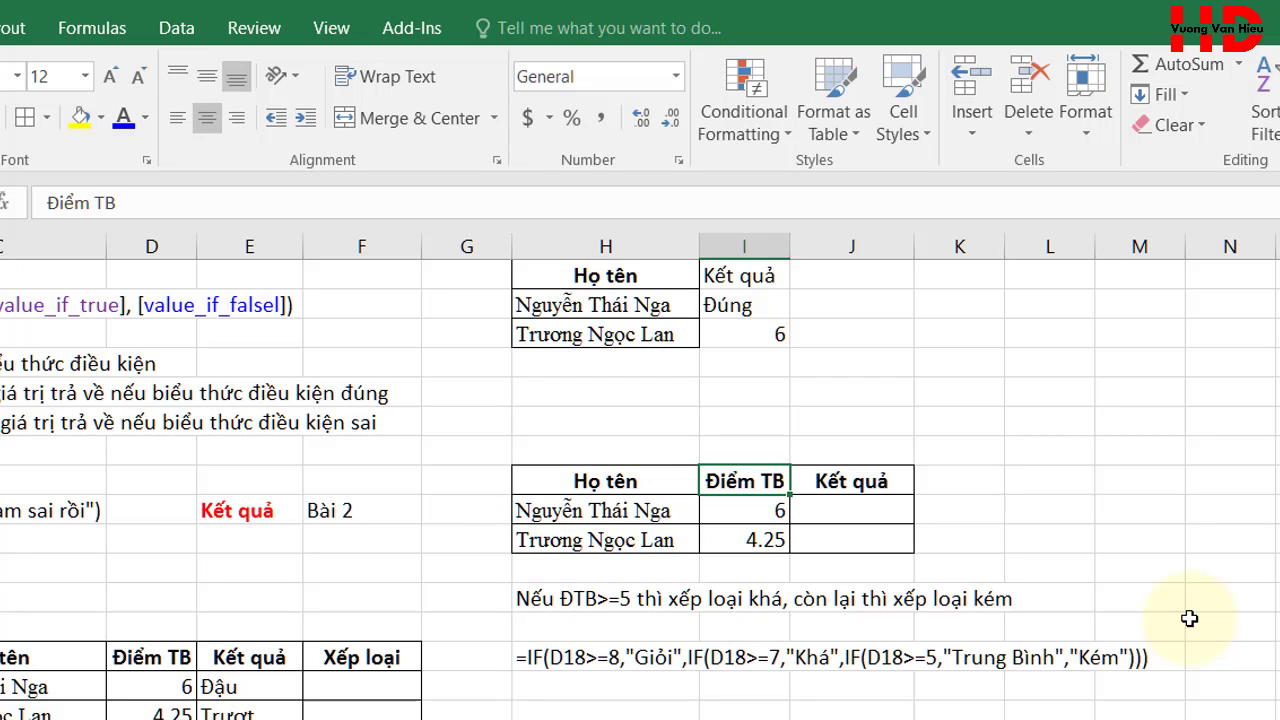
key(Right)
text(Xếp l)
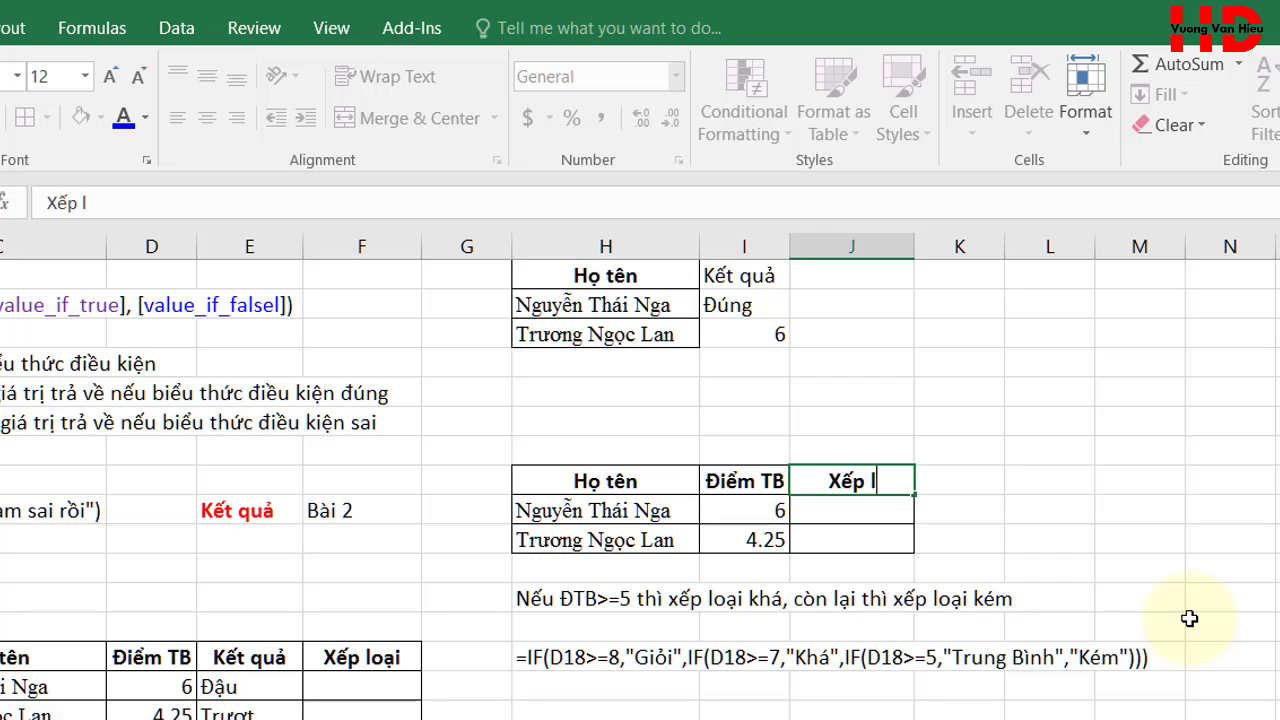
text(oai)
key(Return)
key(Down)
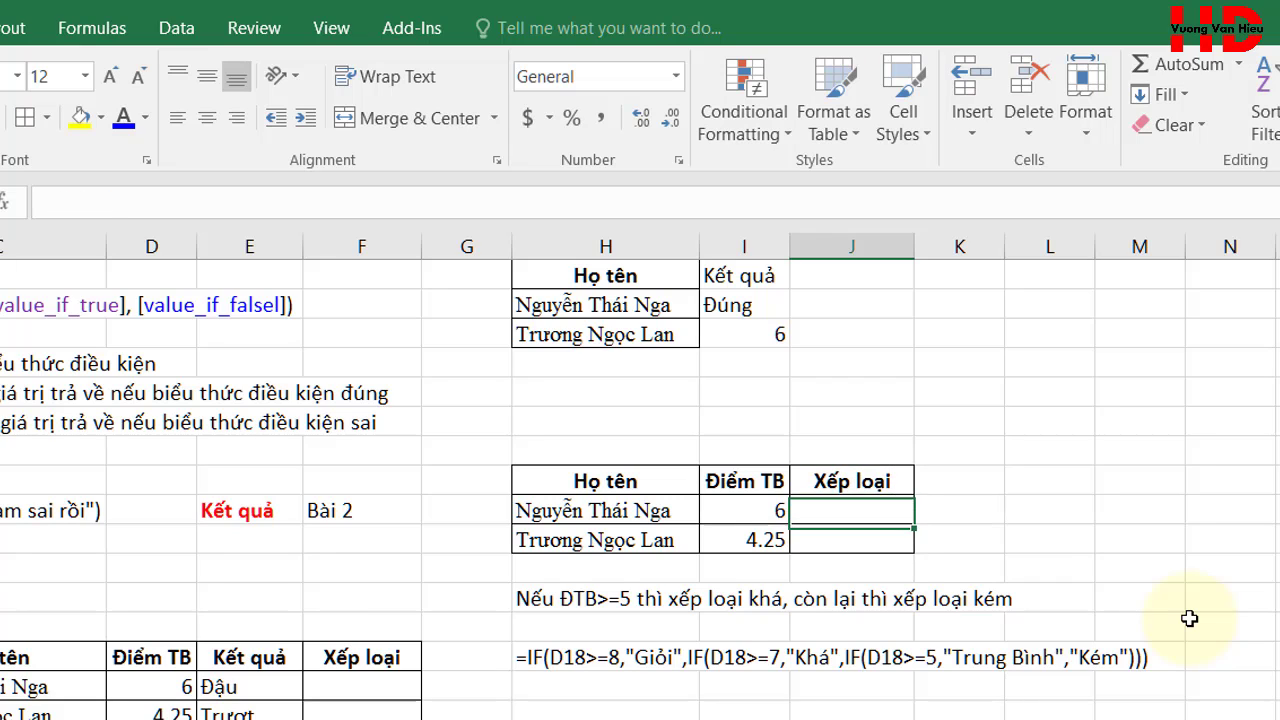
key(Up)
key(Up)
key(Right)
key(Down)
key(Right)
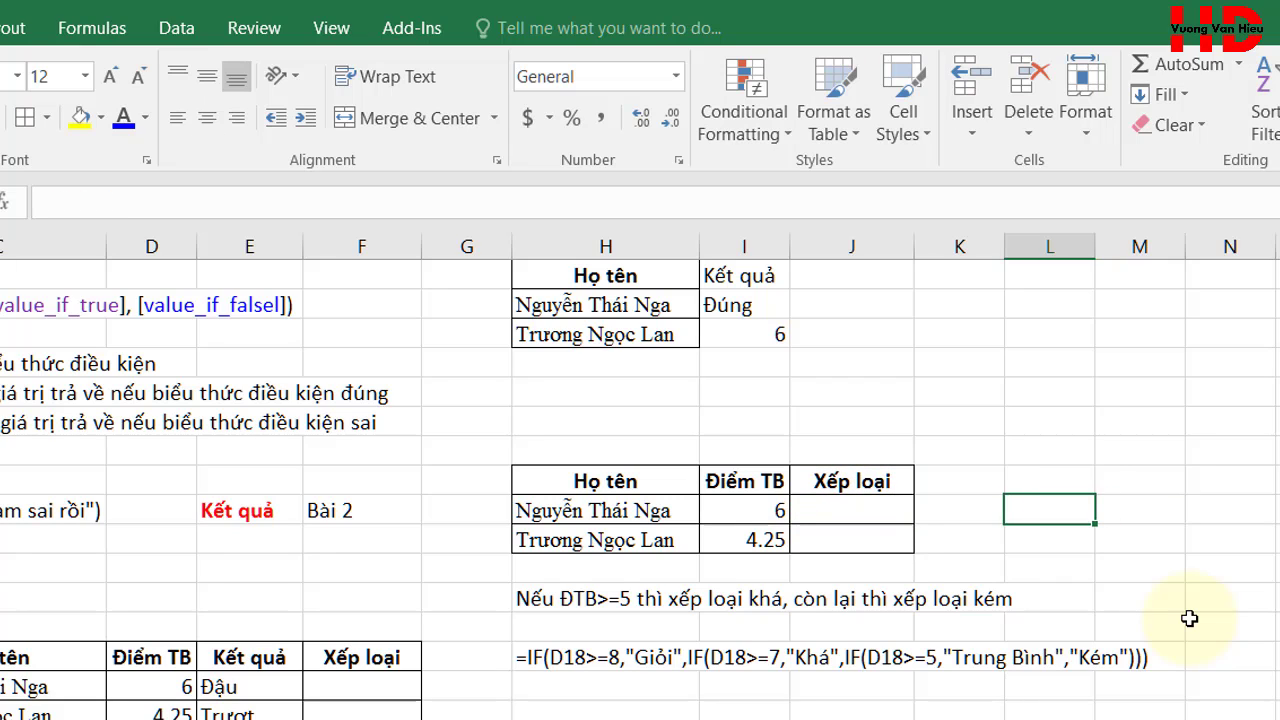
key(Left)
key(Left)
key(Right)
In K12, enter =IF(I12>=5,"Khá","điều kiện tiếp theo") with a placeholder for the next condition.
text(=)
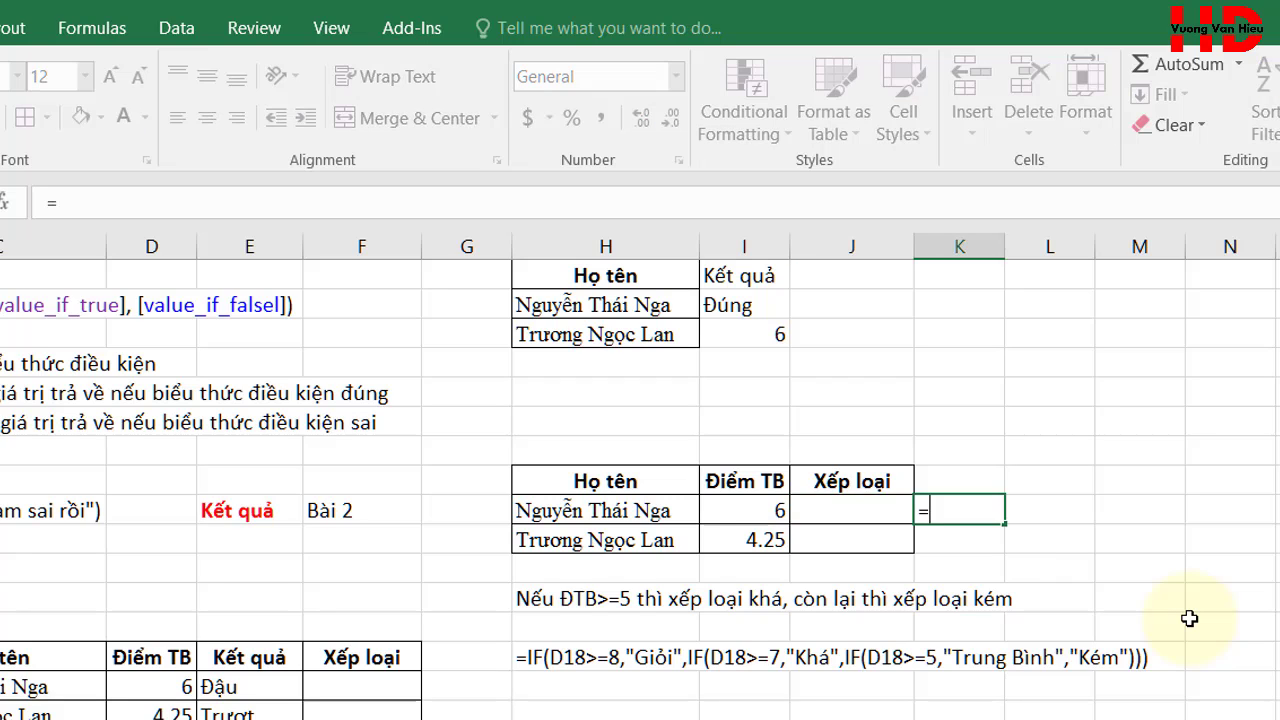
text(if)
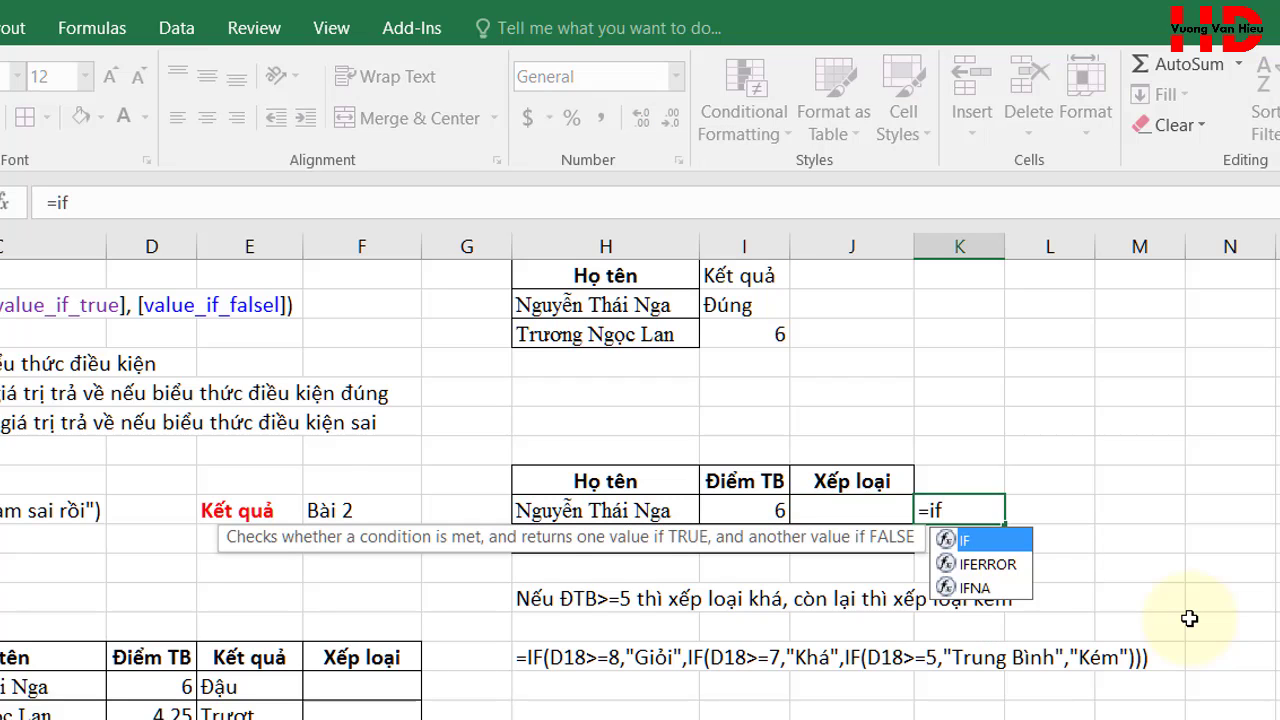
key(Tab)
key(Left)
key(Left)
key(Left)
key(Right)
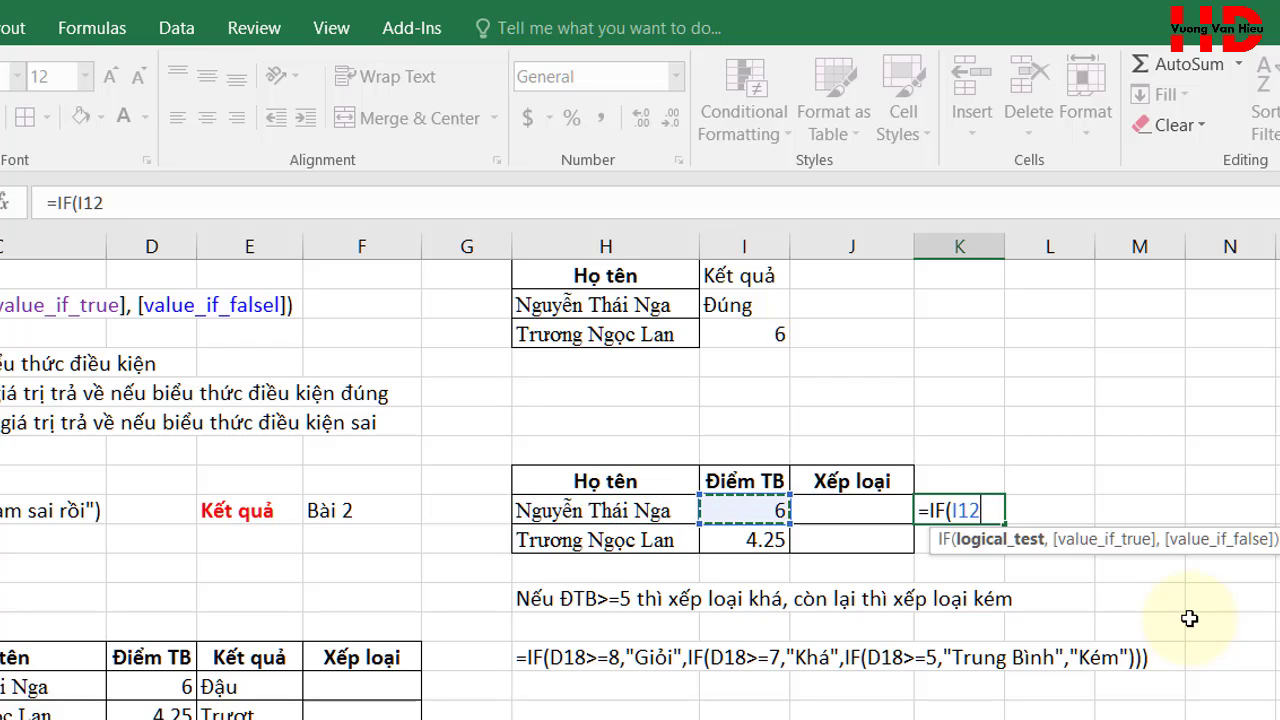
text(>=5)
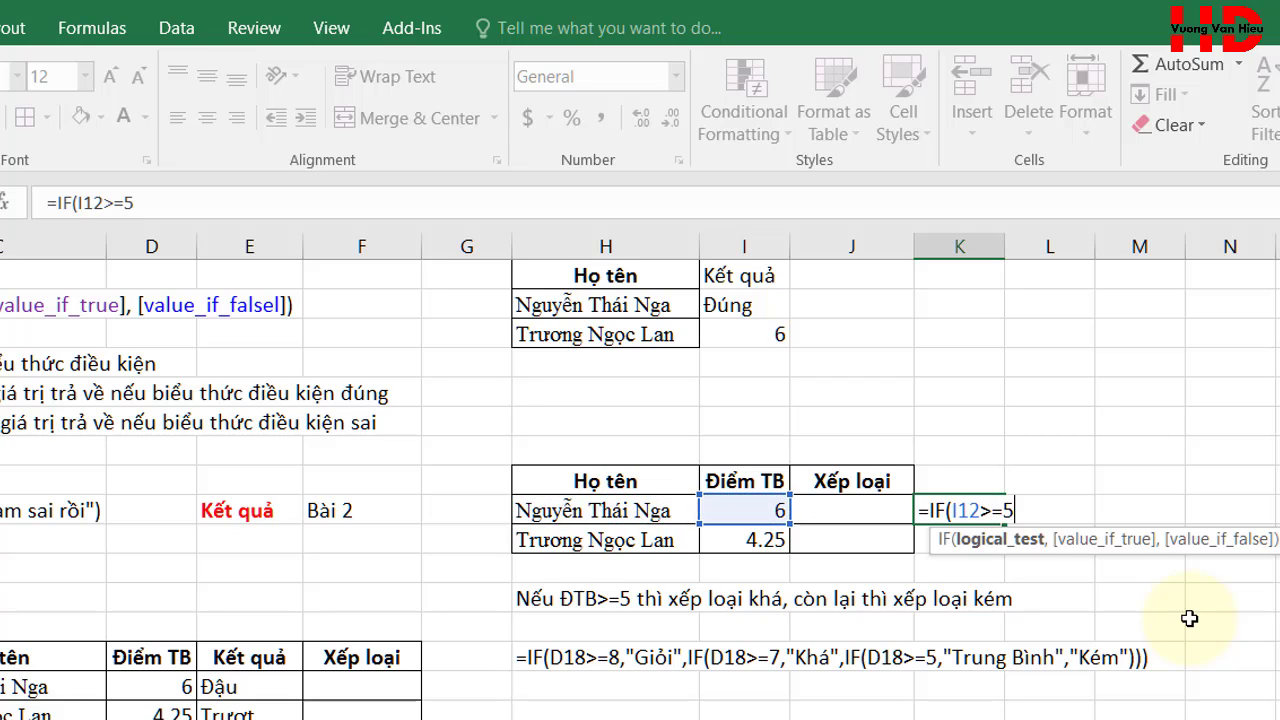
text(,")
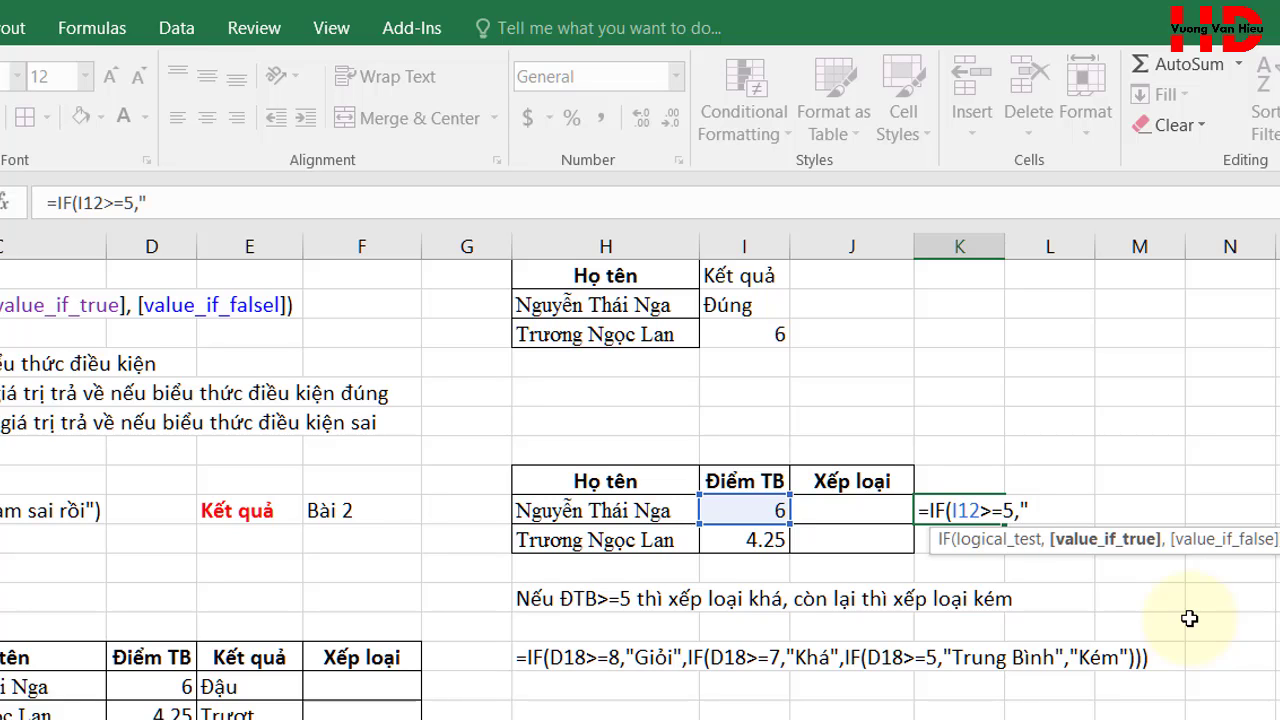
text(Khá)
text(")
text(,)
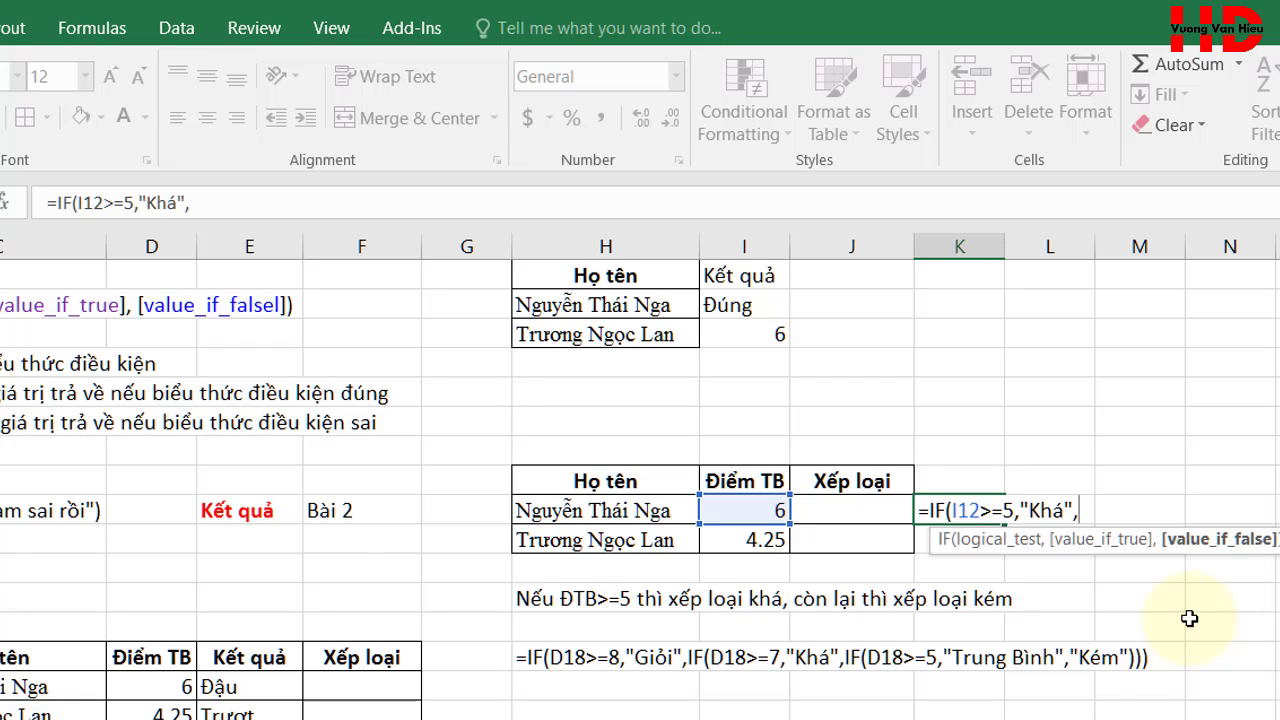
text(i)
key(BackSpace)
text(đieu)
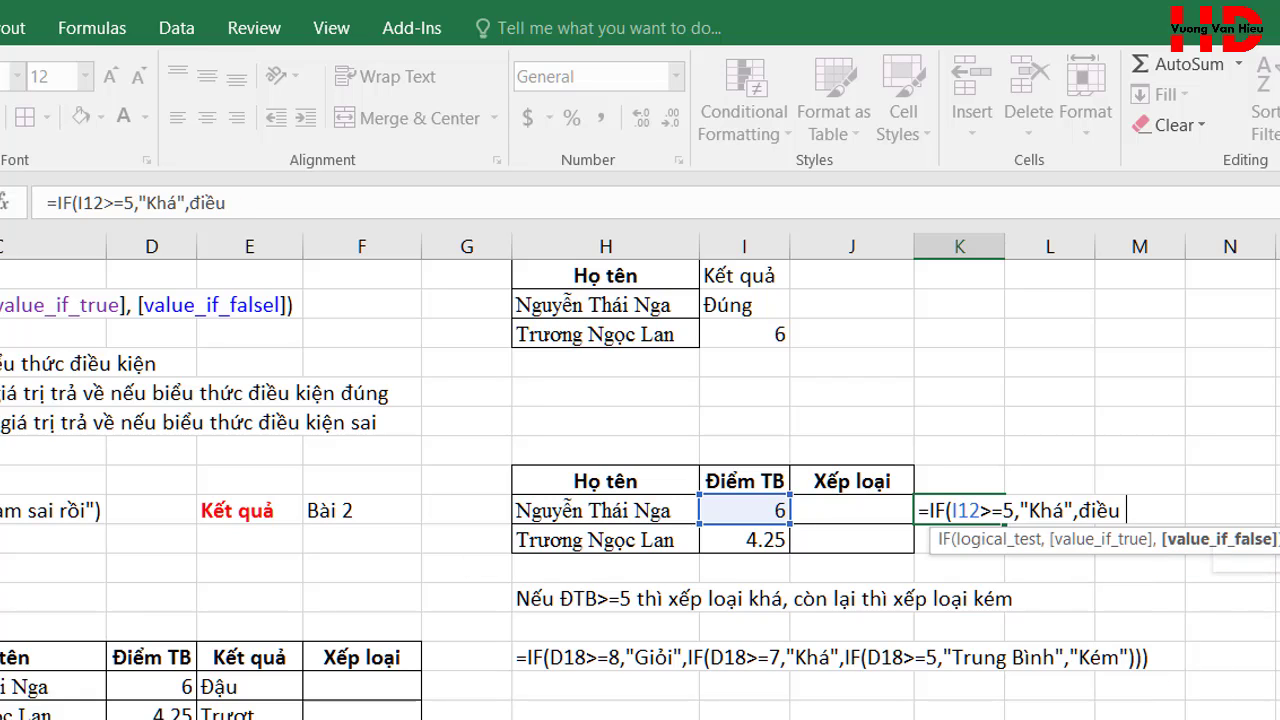
text( kiên)
text( tie)
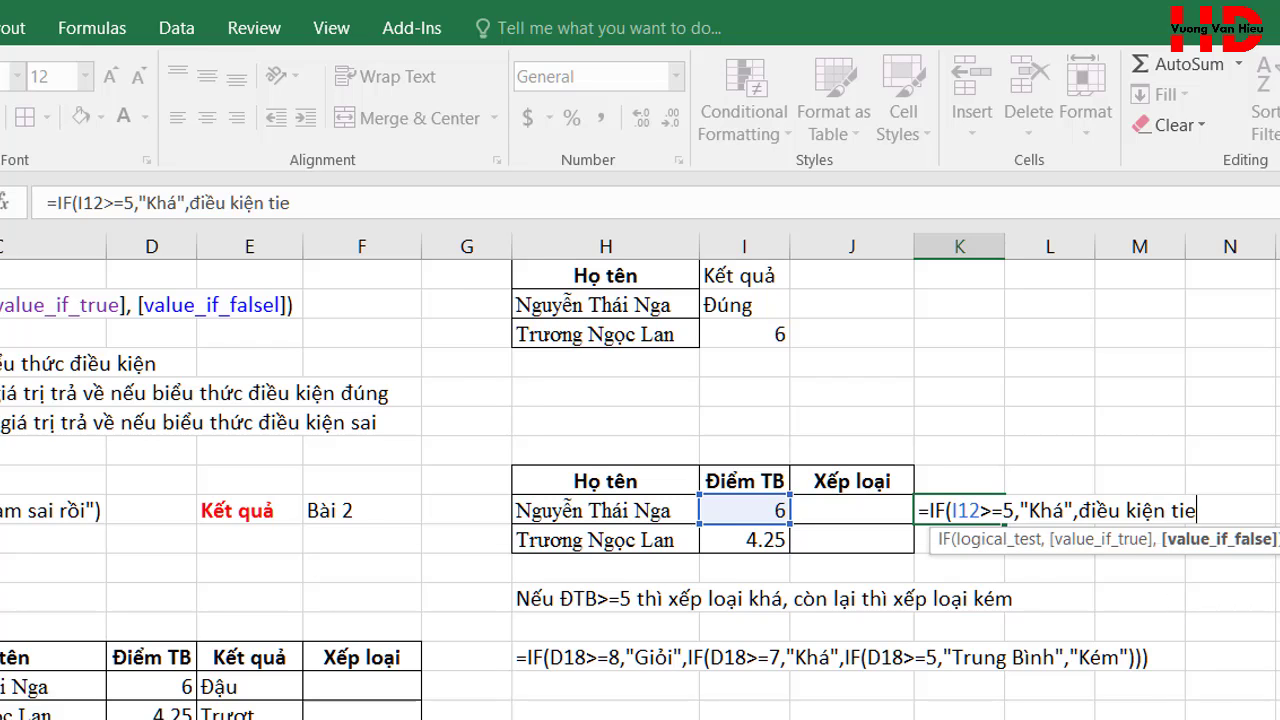
key(BackSpace)
text(ếp the)
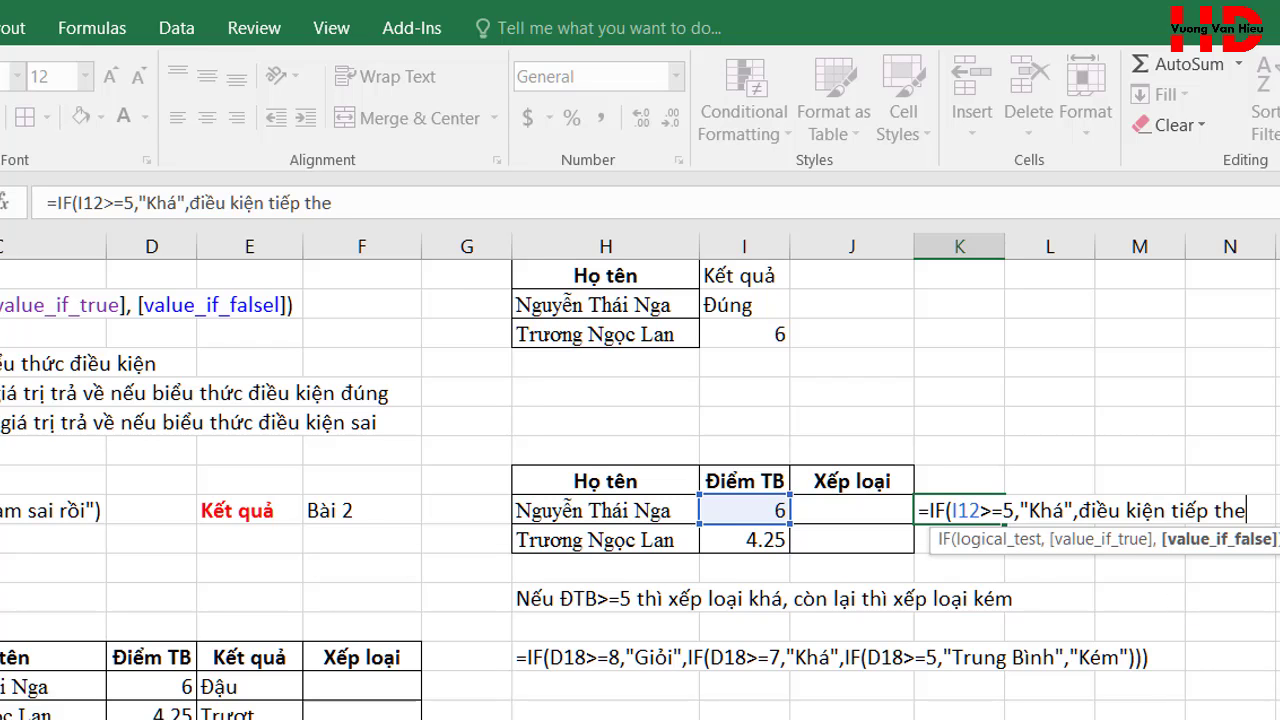
text(o")
Commit the K12 formula, accepting Excel's suggested correction, and copy it down to K13.
key(Return)
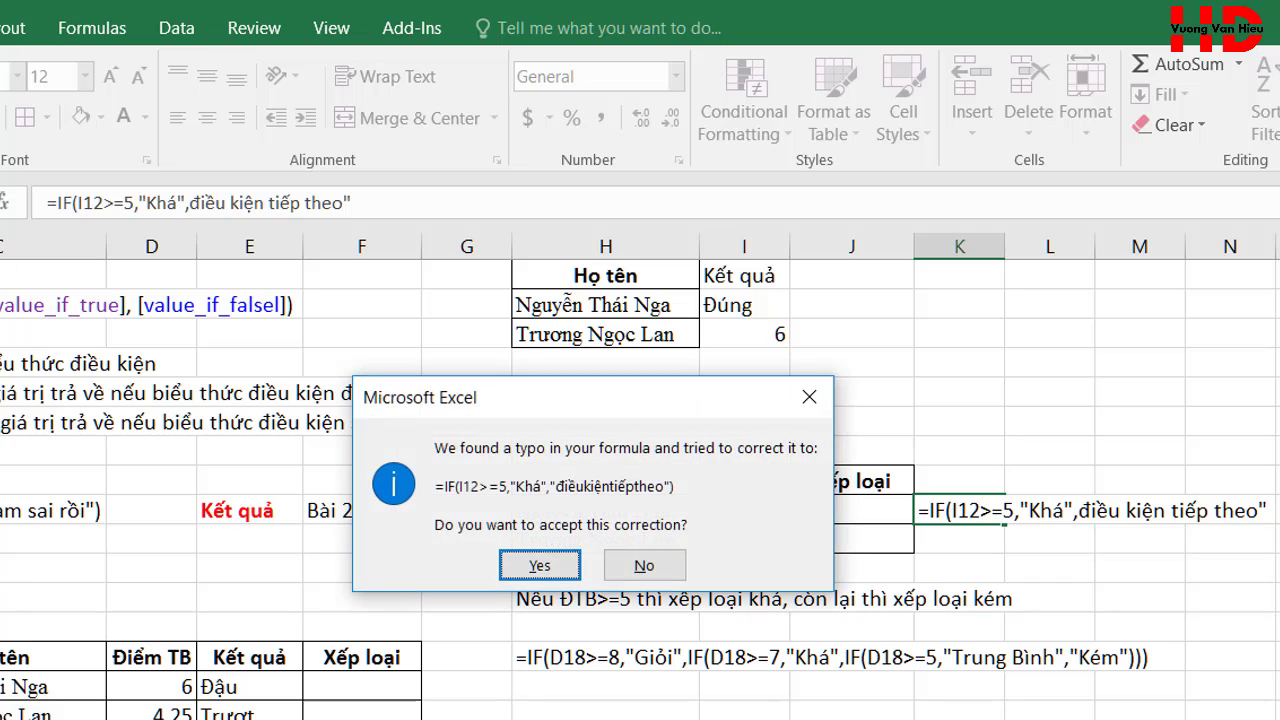
key(Return)
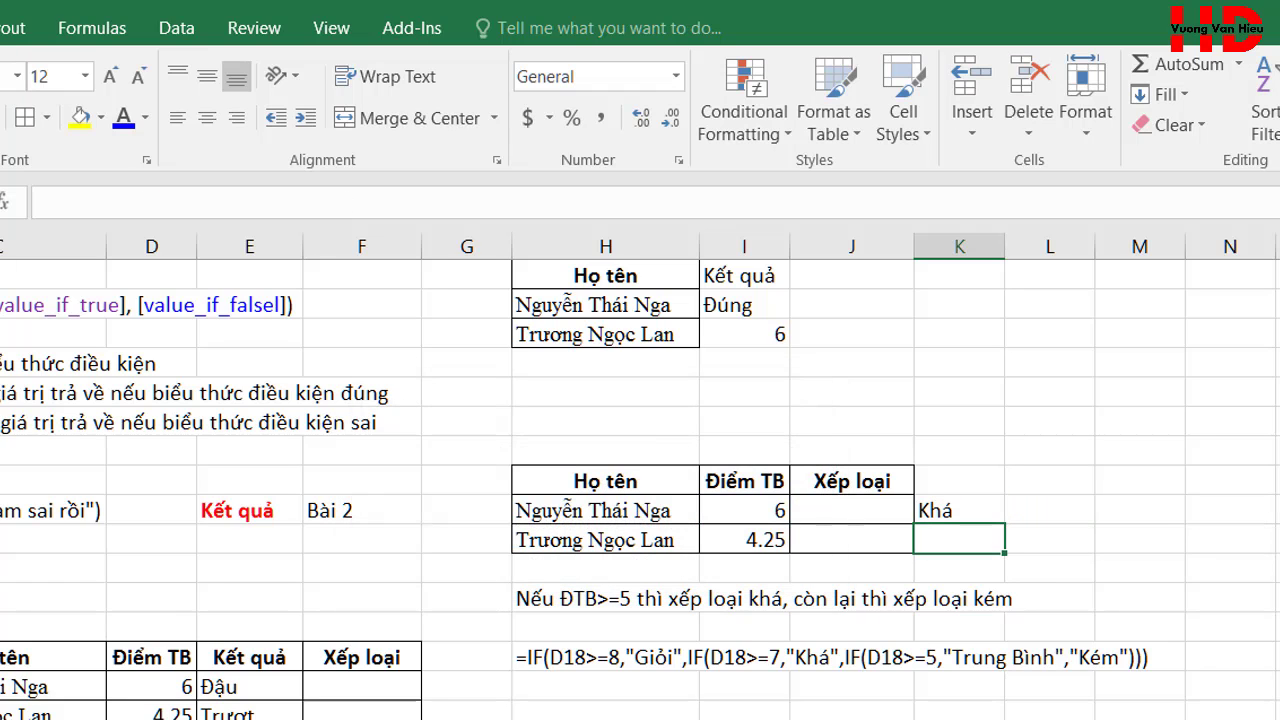
click(962, 506)
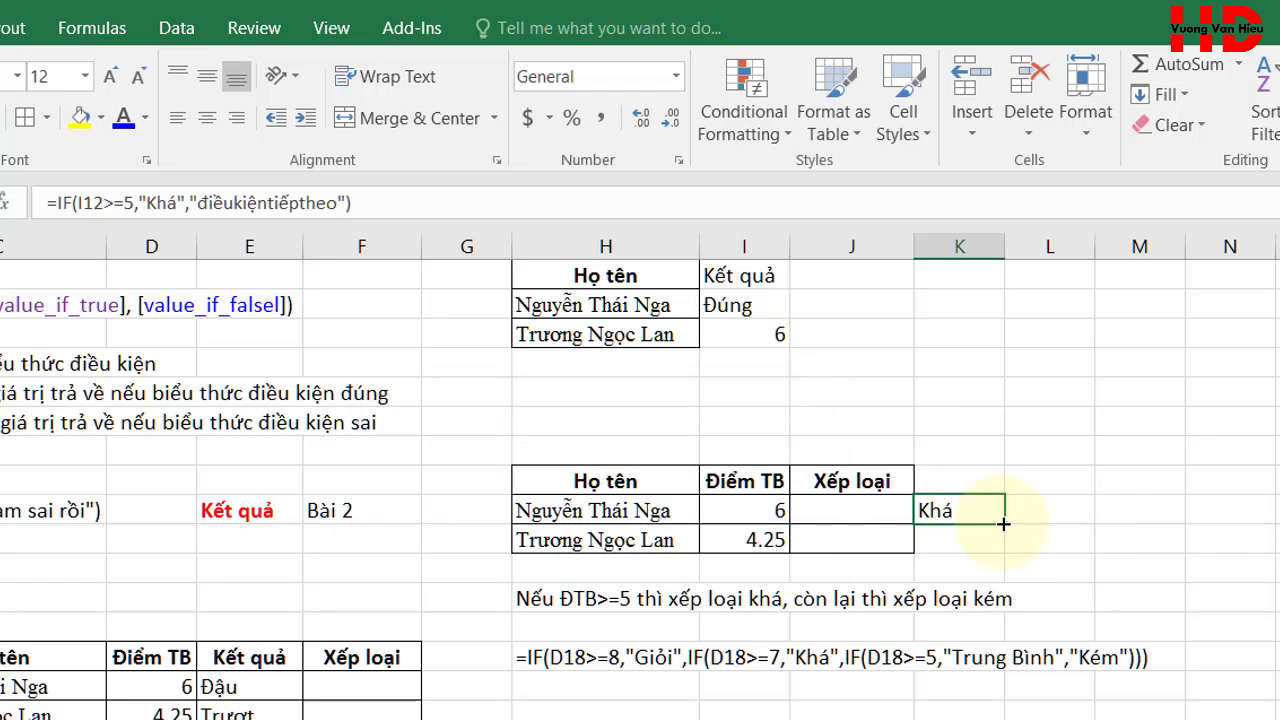
drag(1004, 540, 1010, 545)
click(1149, 534)
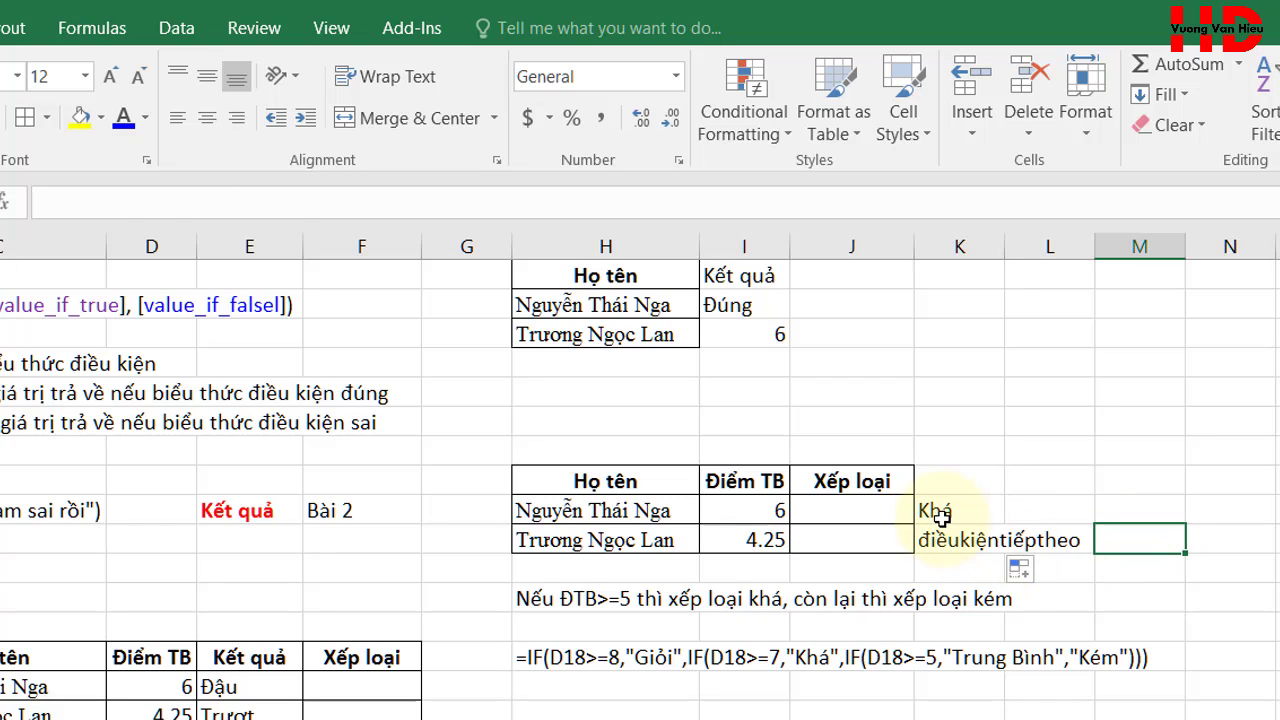
Inspect K12's formula and its I12 reference, then open K13's copy for editing.
click(970, 512)
double_click(970, 512)
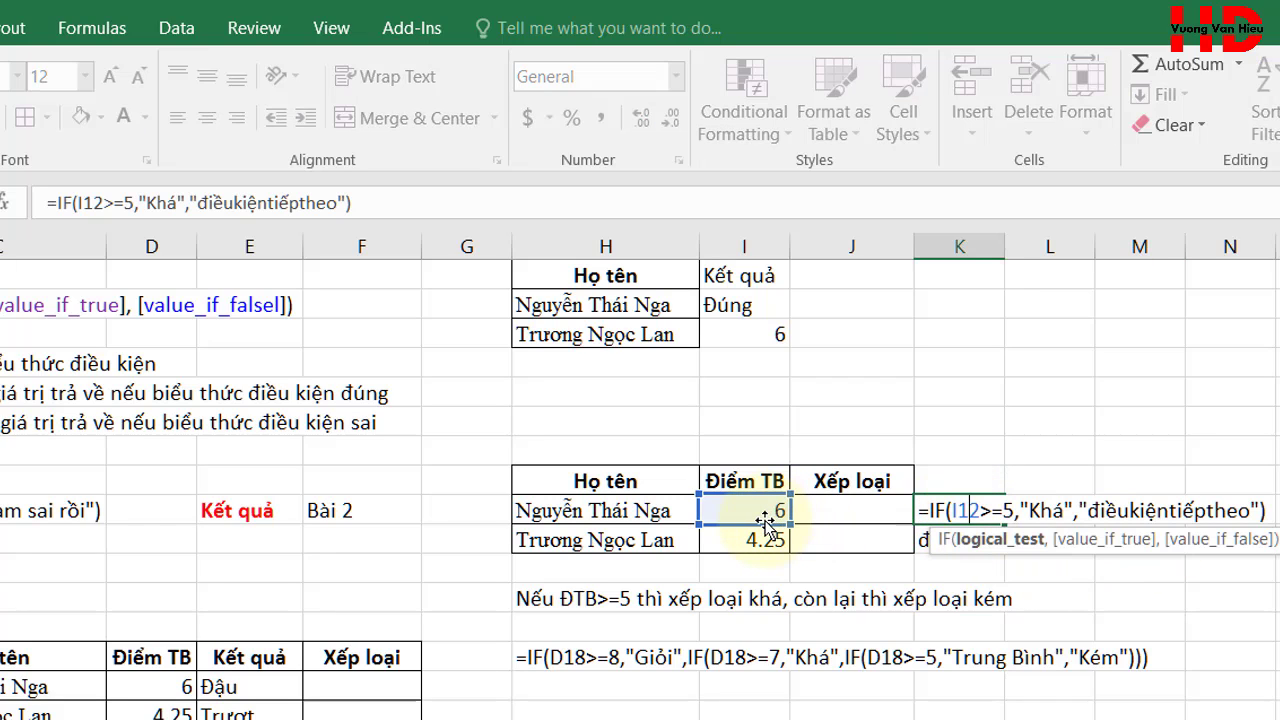
click(969, 510)
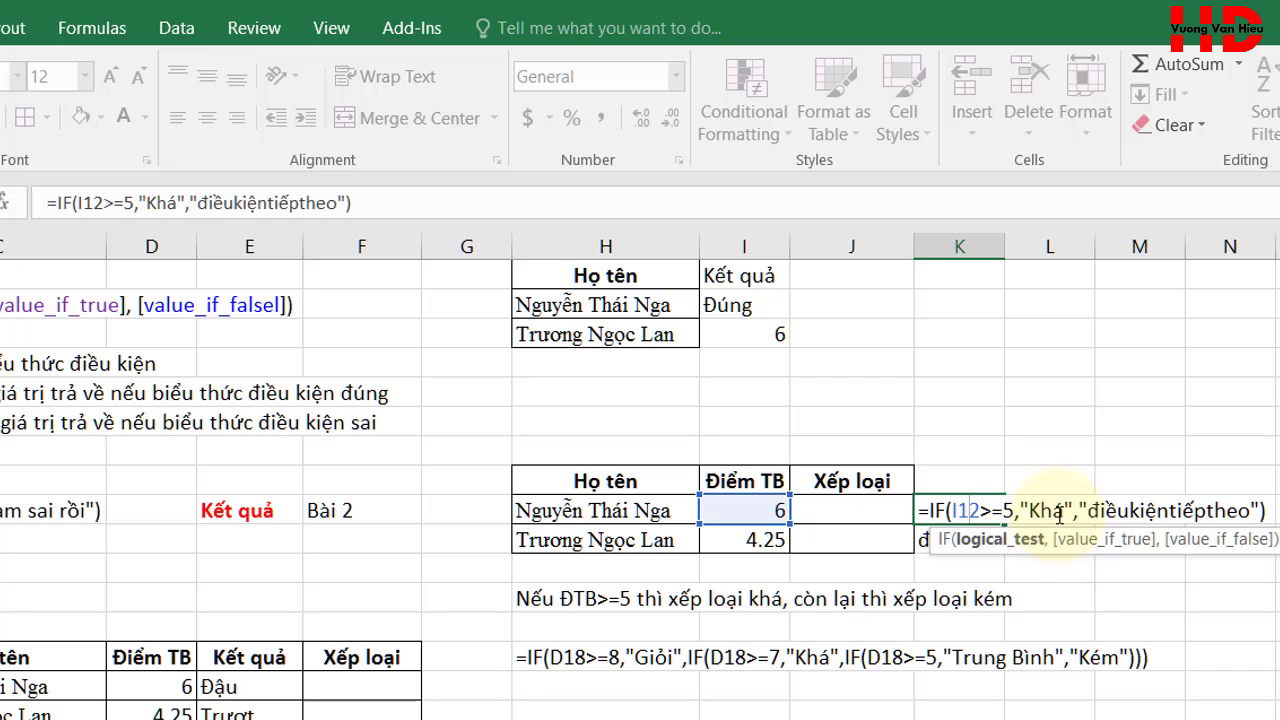
key(Return)
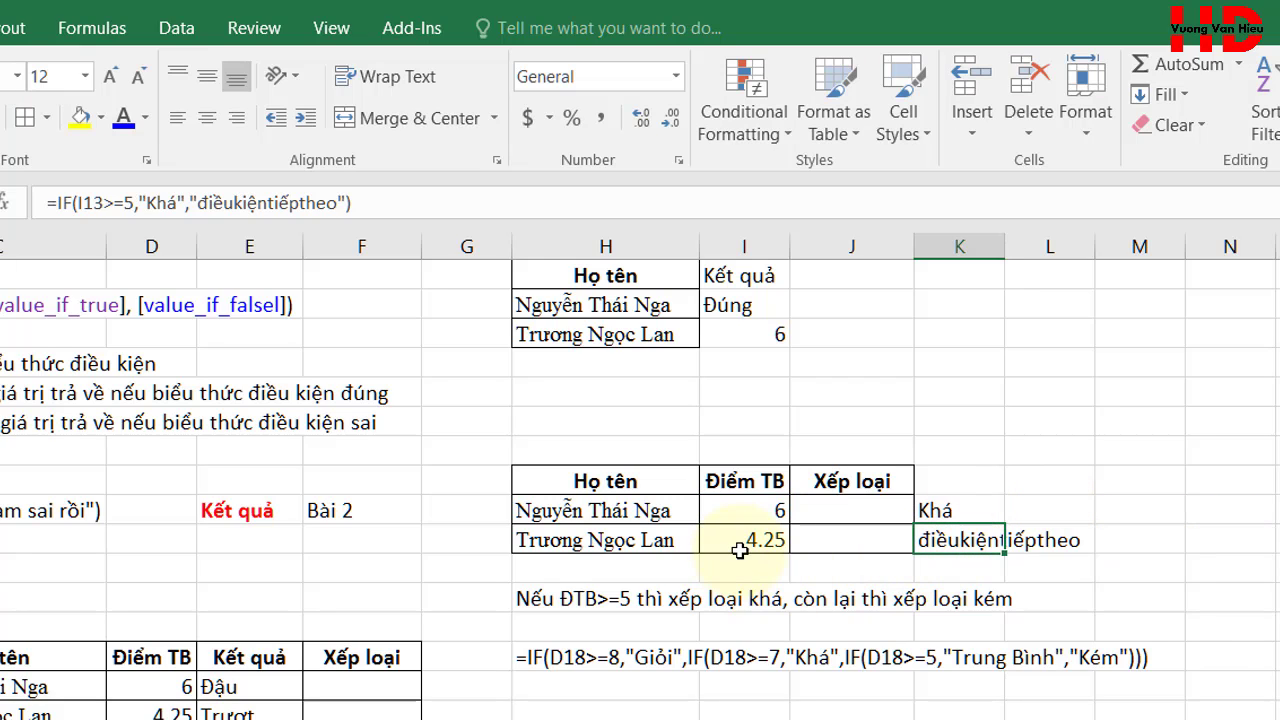
double_click(962, 540)
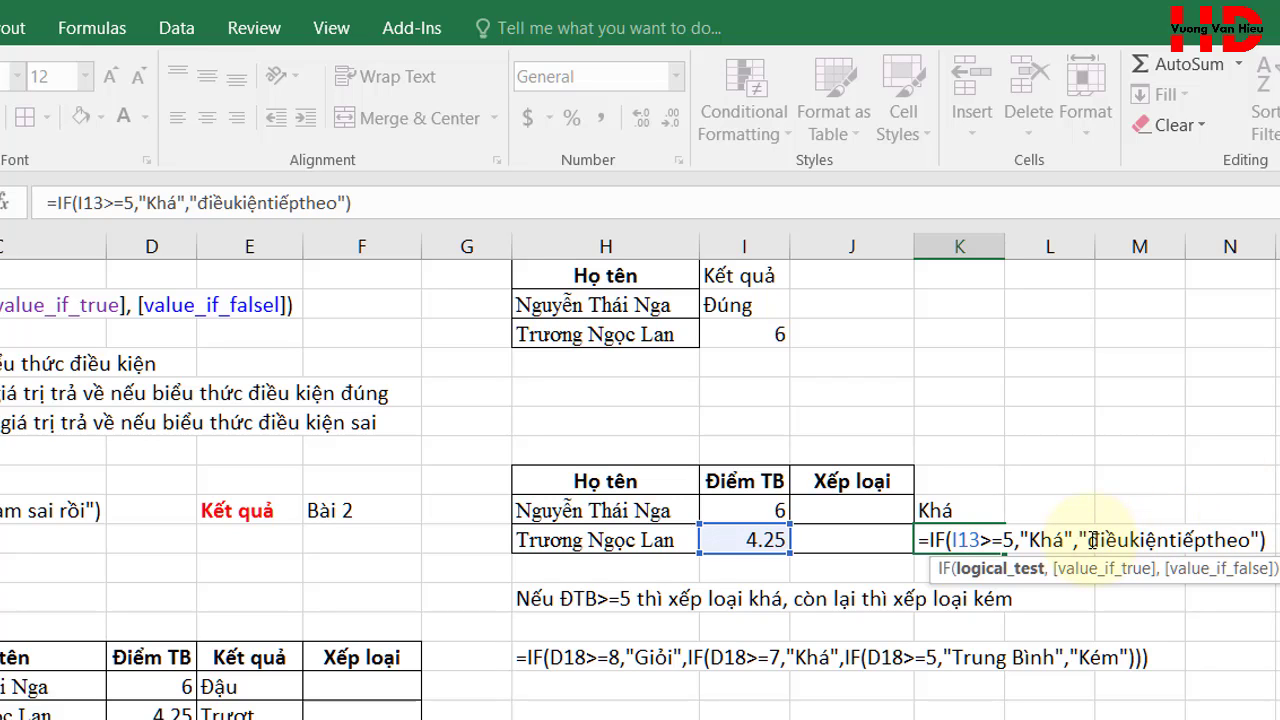
Replace K13's placeholder with a nested IF testing I13>4 that returns "Trung Bình".
drag(1092, 540, 1252, 540)
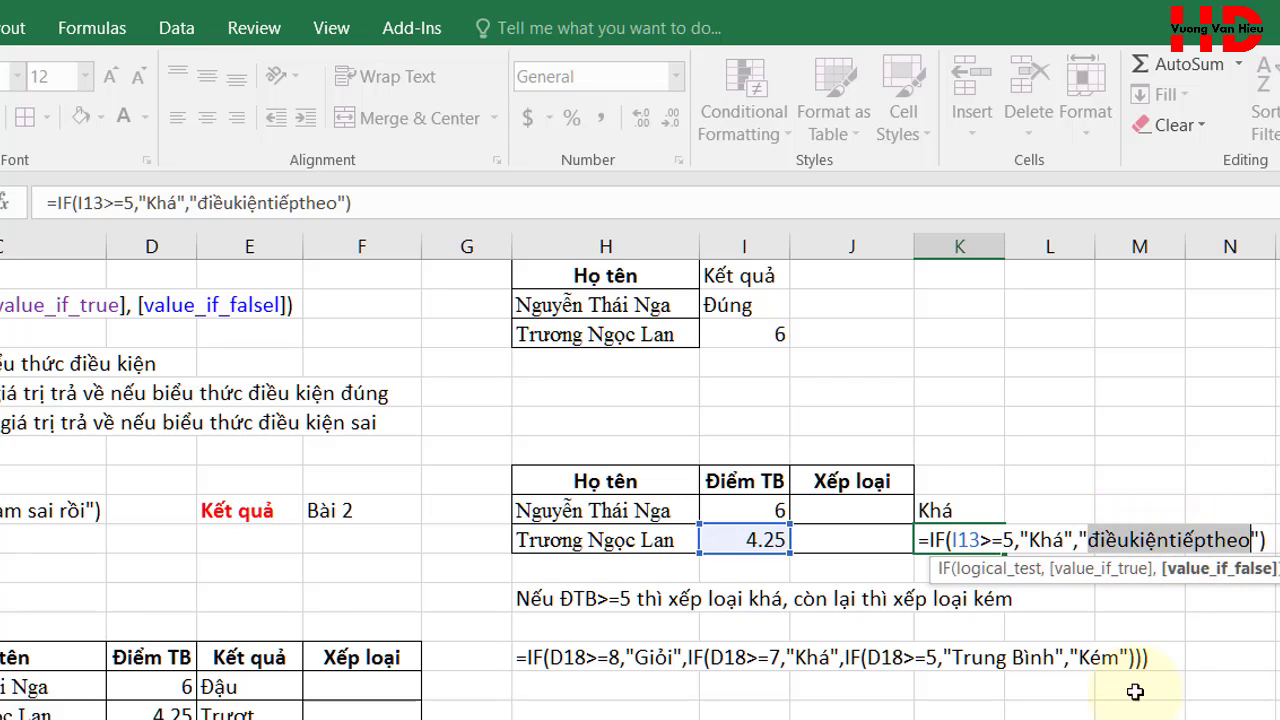
key(Delete)
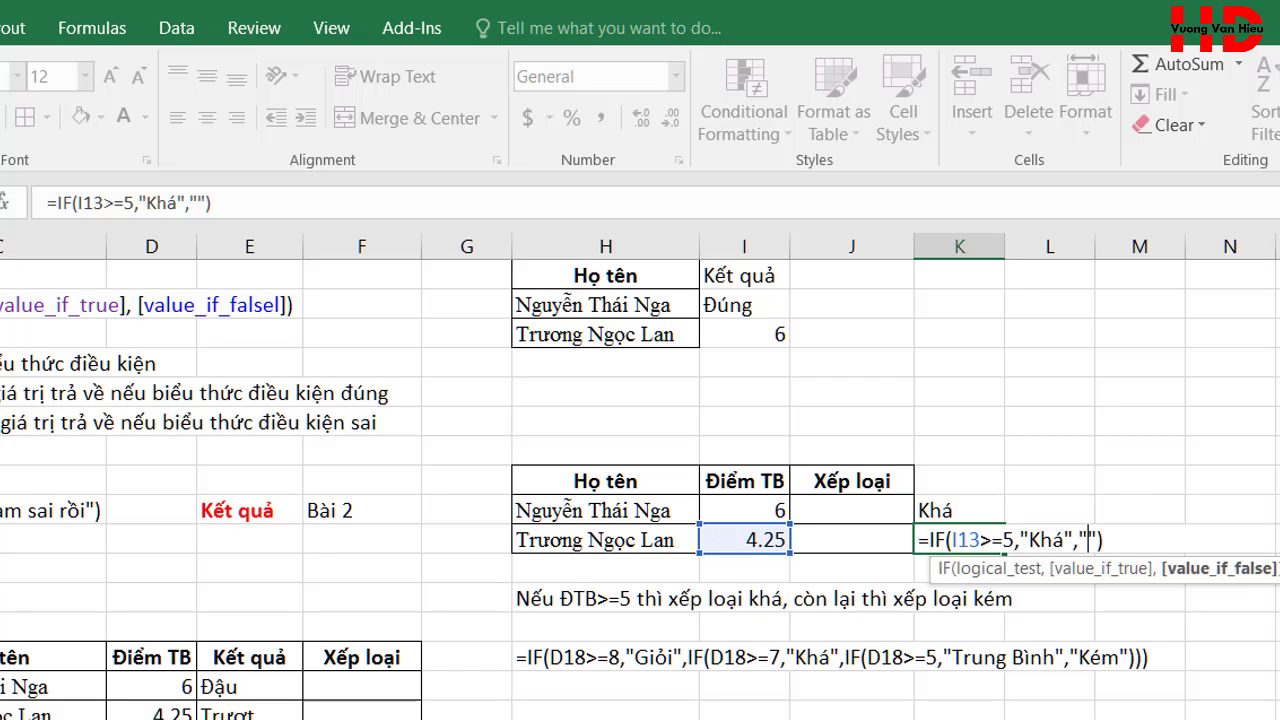
key(BackSpace)
key(Delete)
text(i)
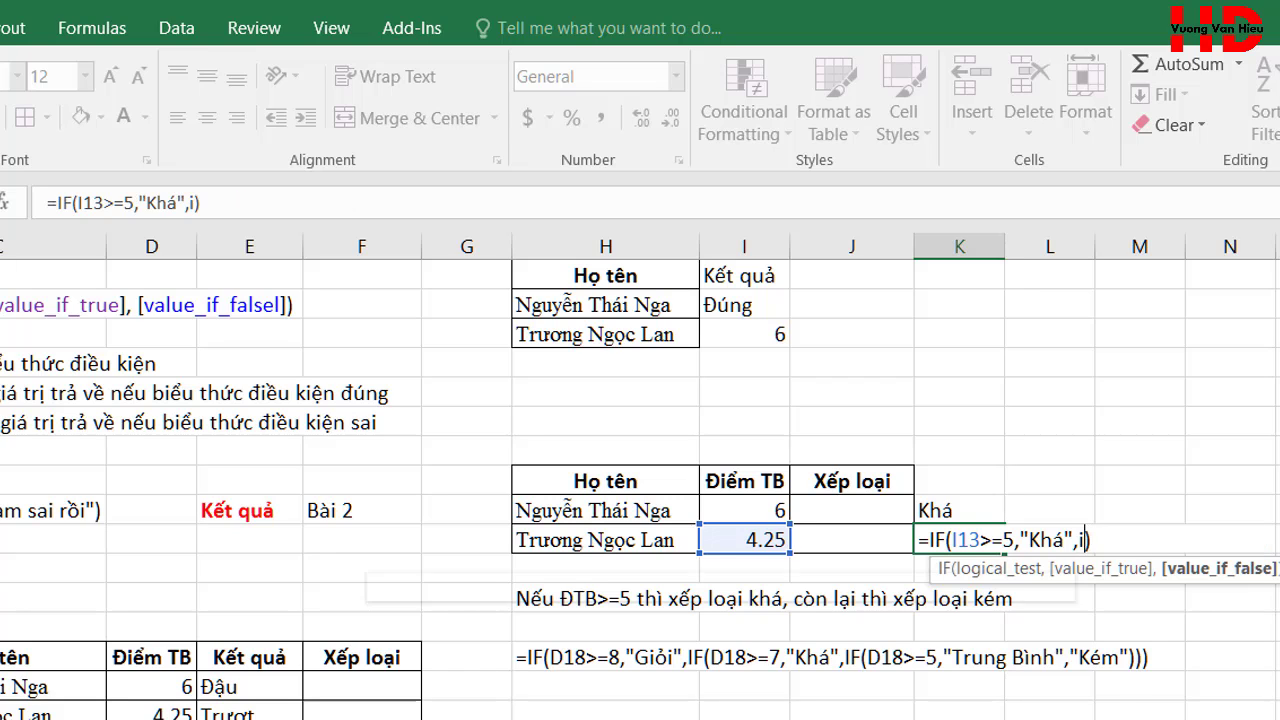
text(f()
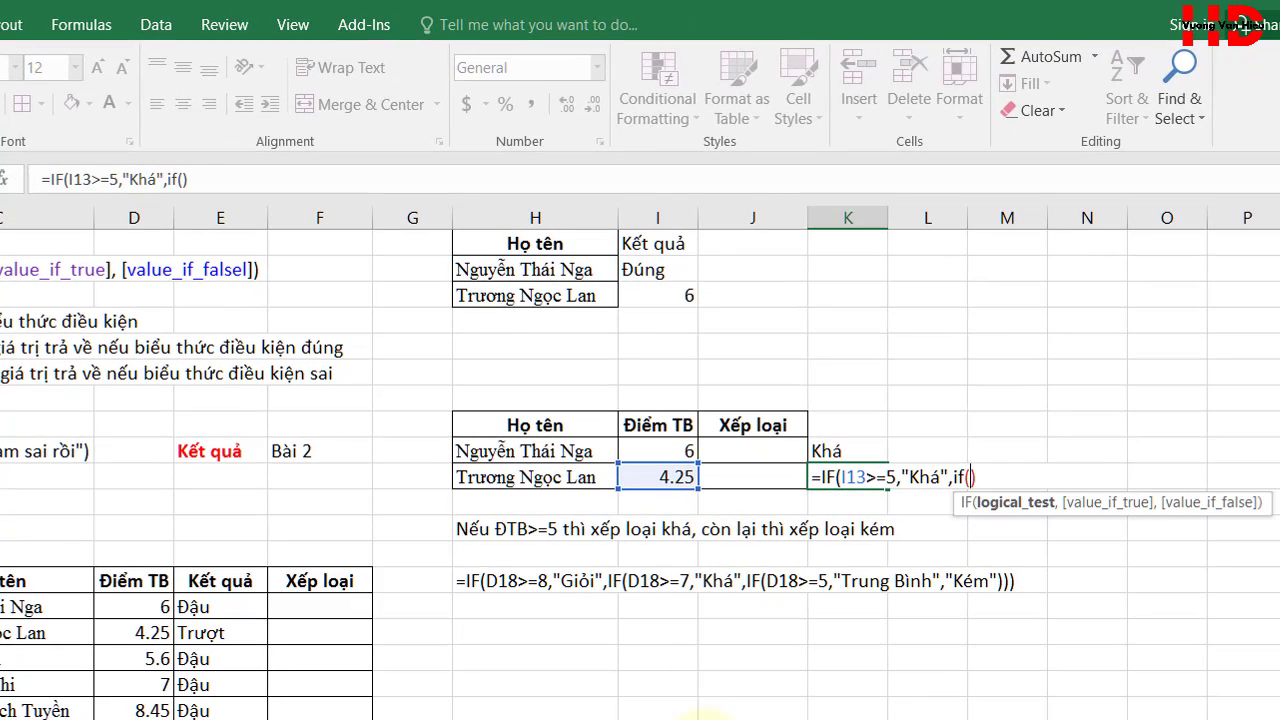
click(667, 478)
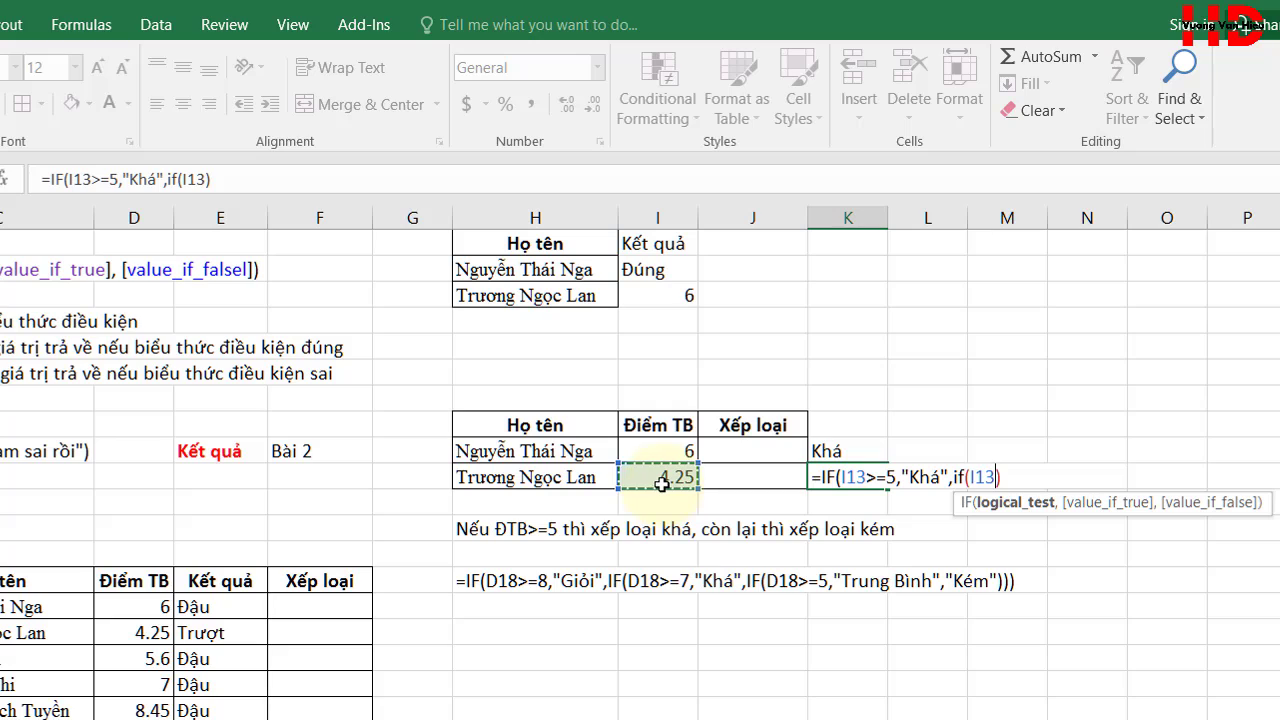
text(>)
text(4)
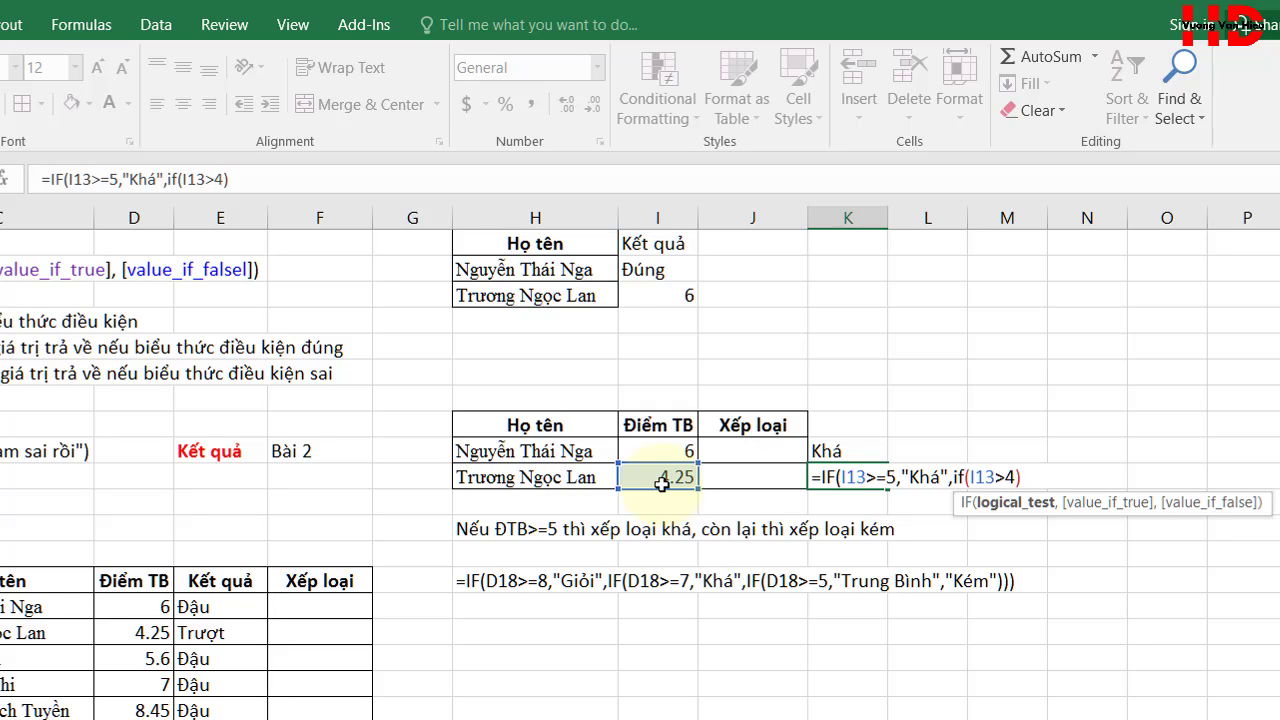
text(,)
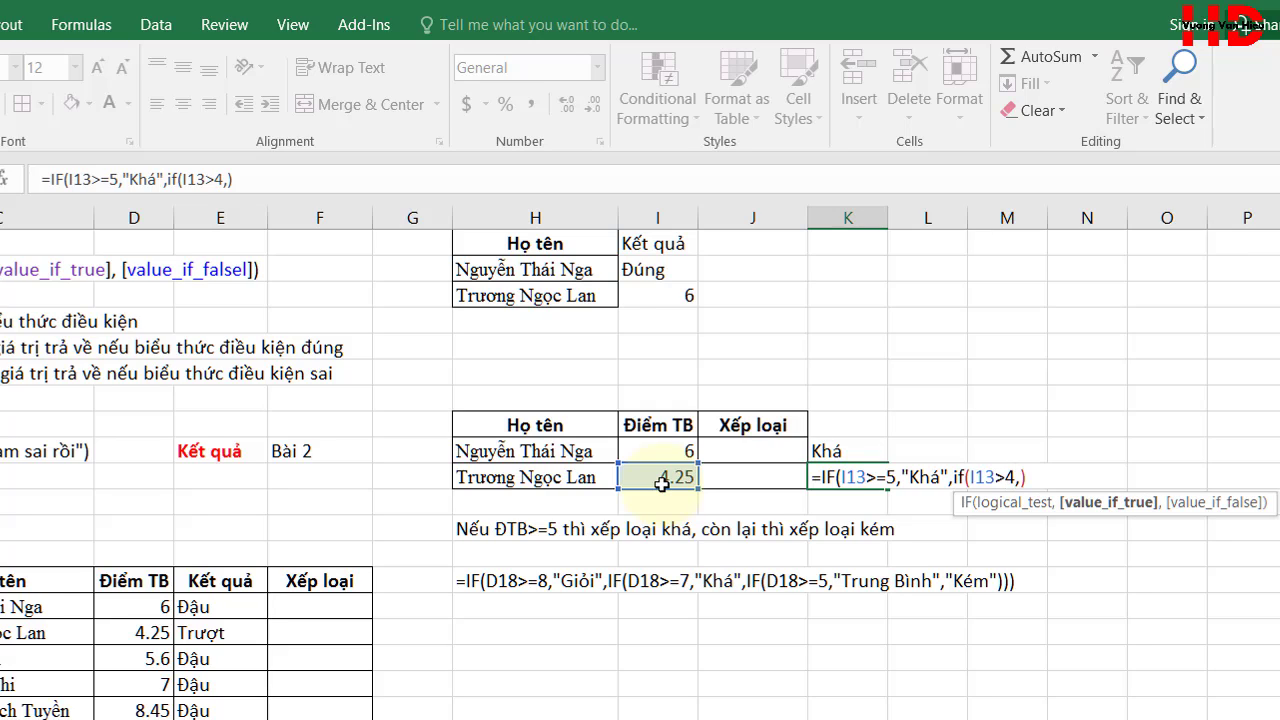
text(")
text(T)
text(rung Bnhf)
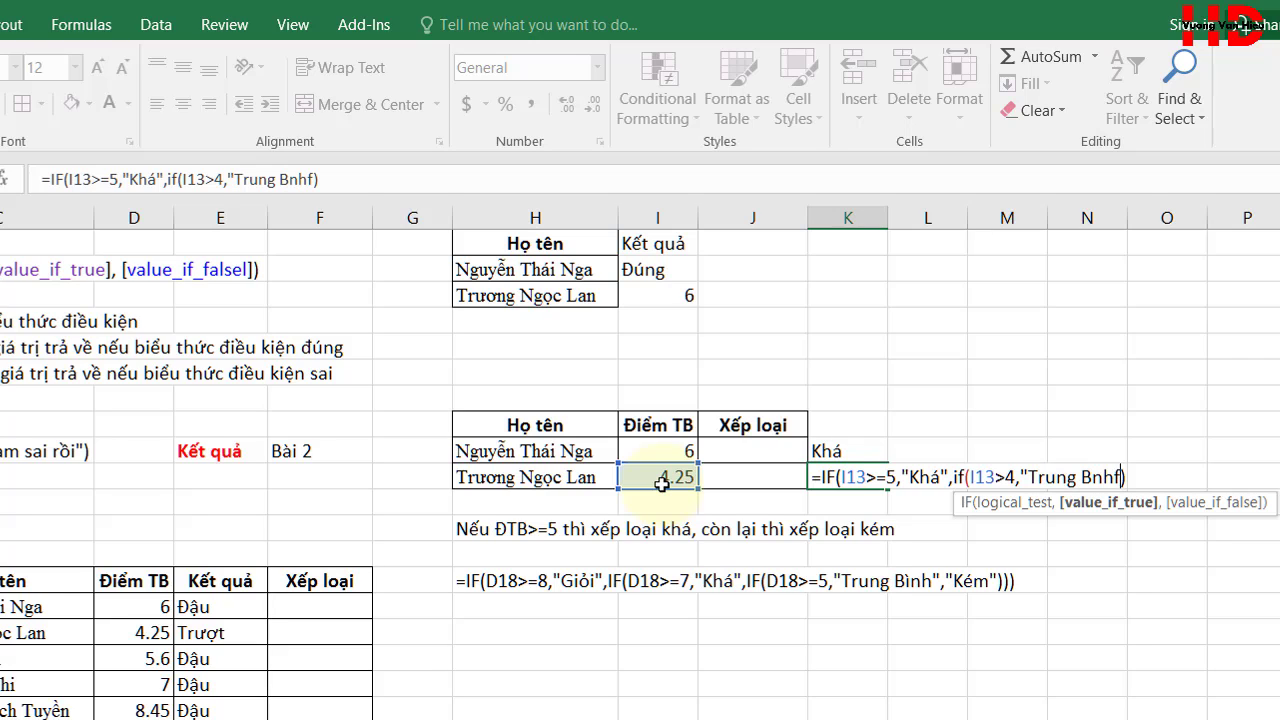
Fix the Trung Bình spelling, add "Kém" as the final fallback, close the parentheses and confirm.
key(BackSpace)
key(BackSpace)
text(imnh)
key(BackSpace)
key(BackSpace)
key(BackSpace)
text(nh")
text(,)
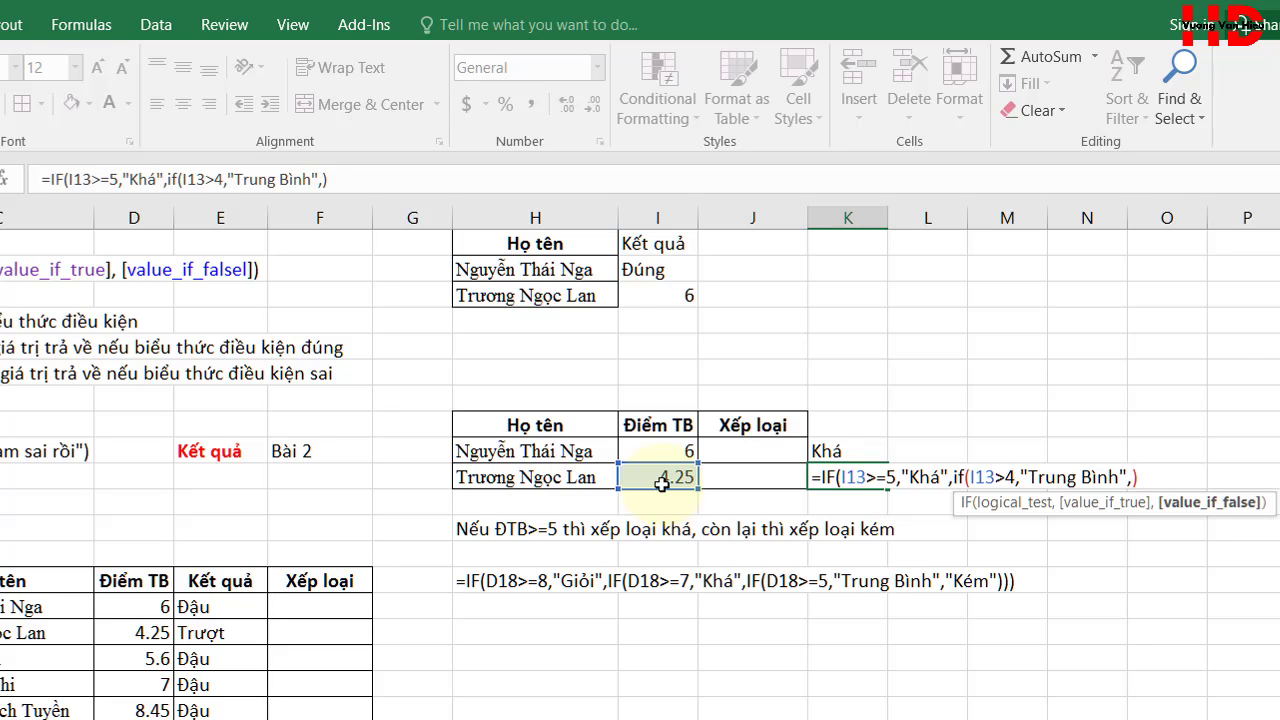
text("Kem")
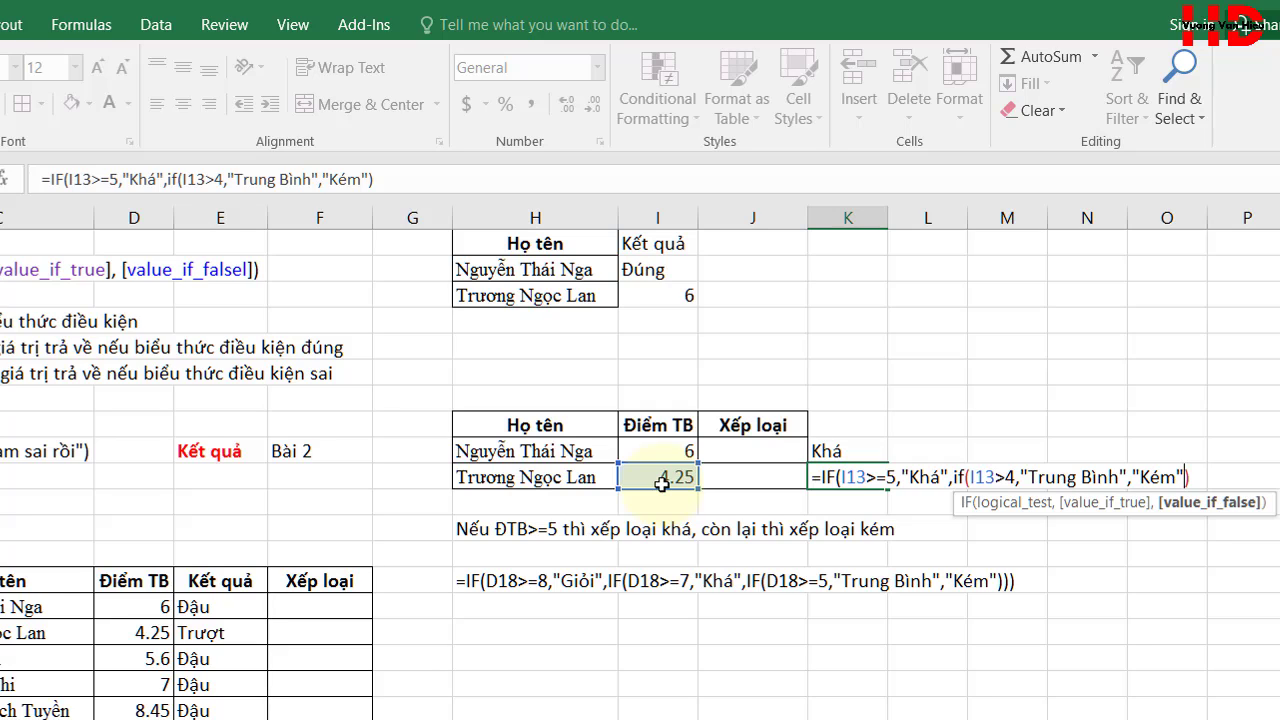
text())
key(Left)
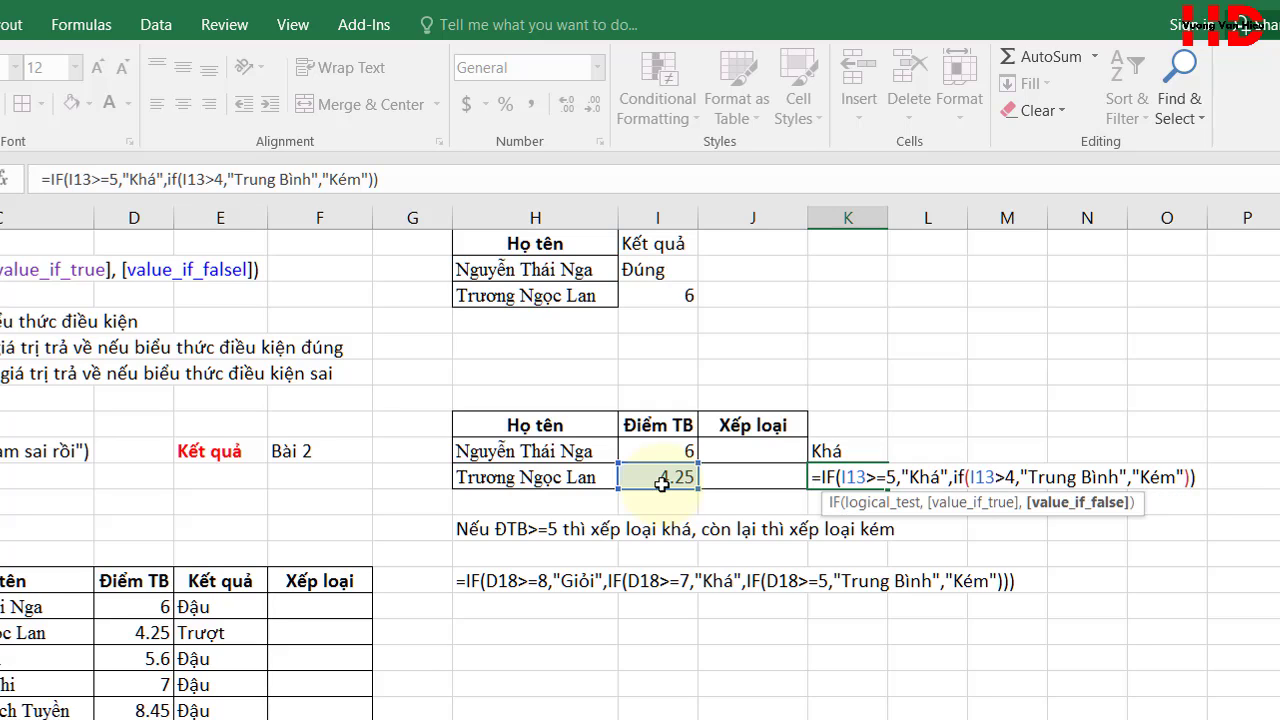
click(1196, 476)
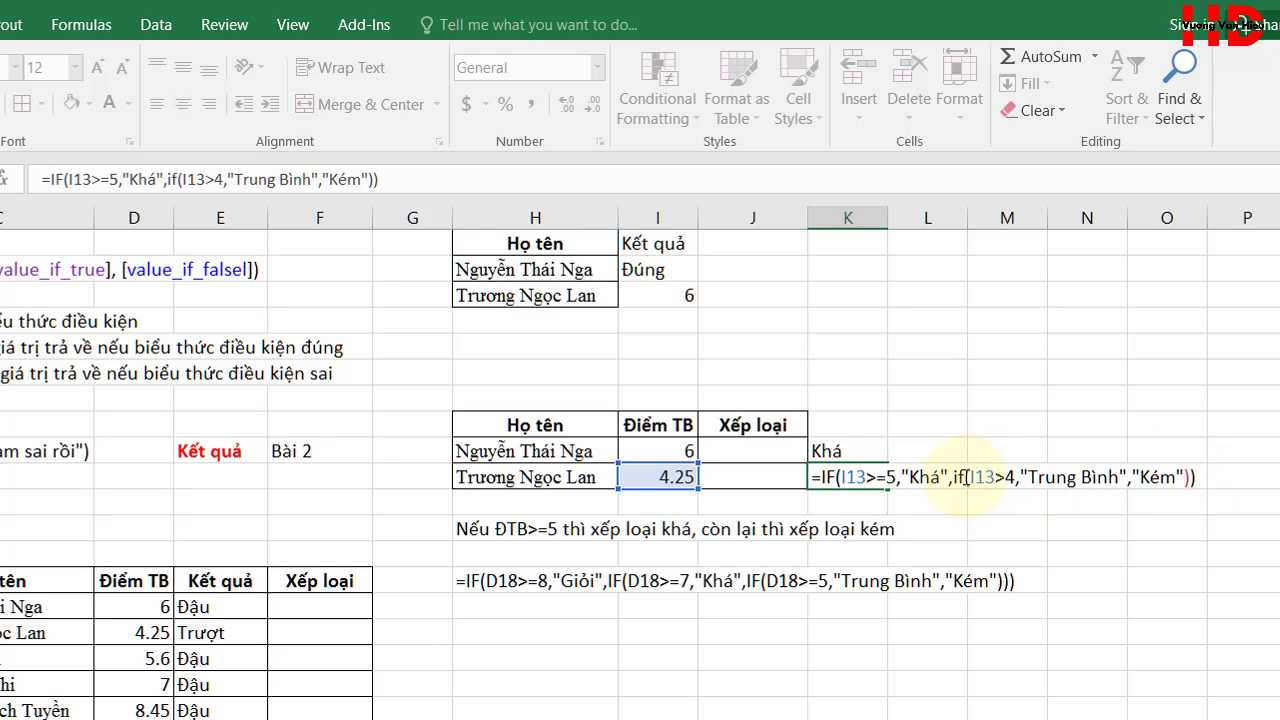
click(1140, 478)
click(1186, 478)
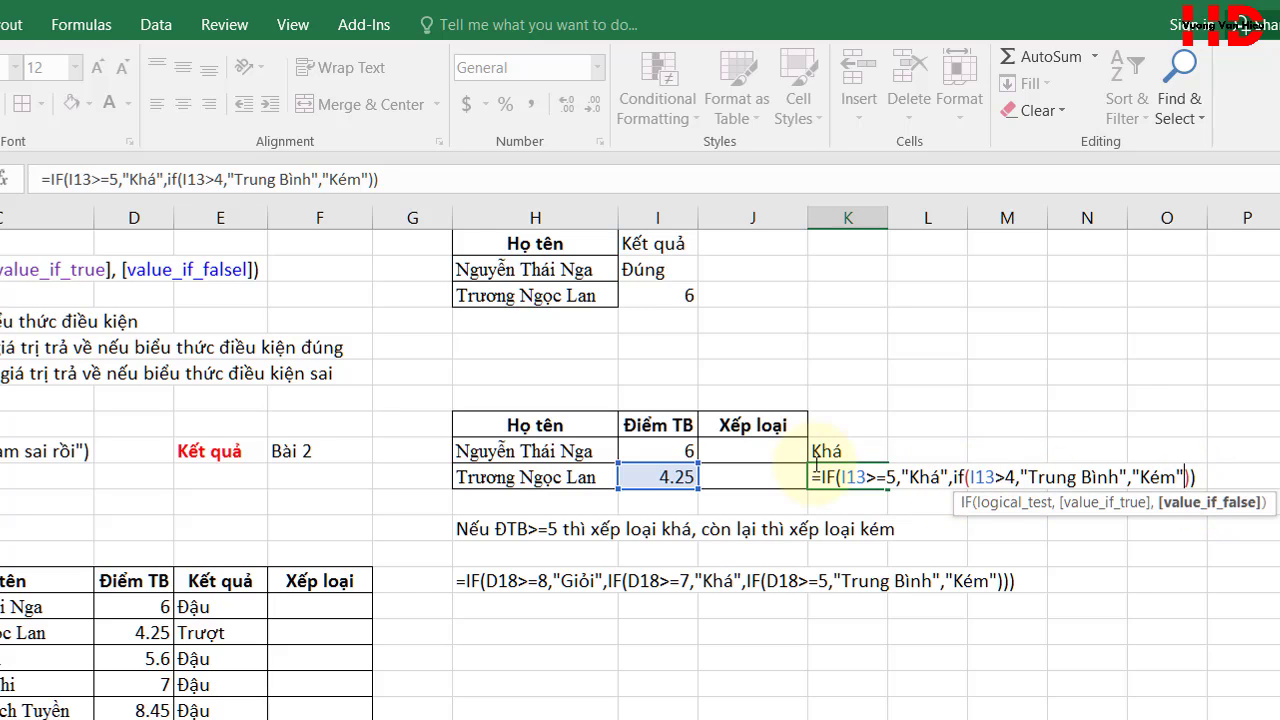
click(1200, 478)
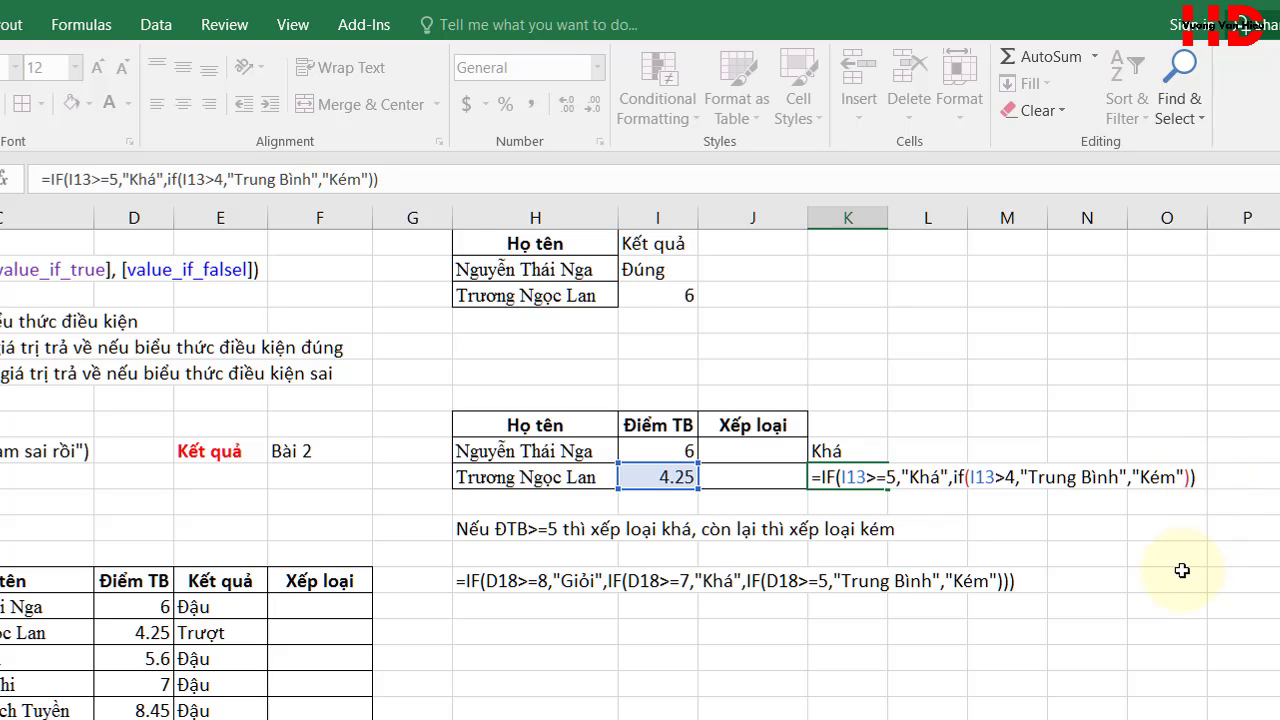
key(Return)
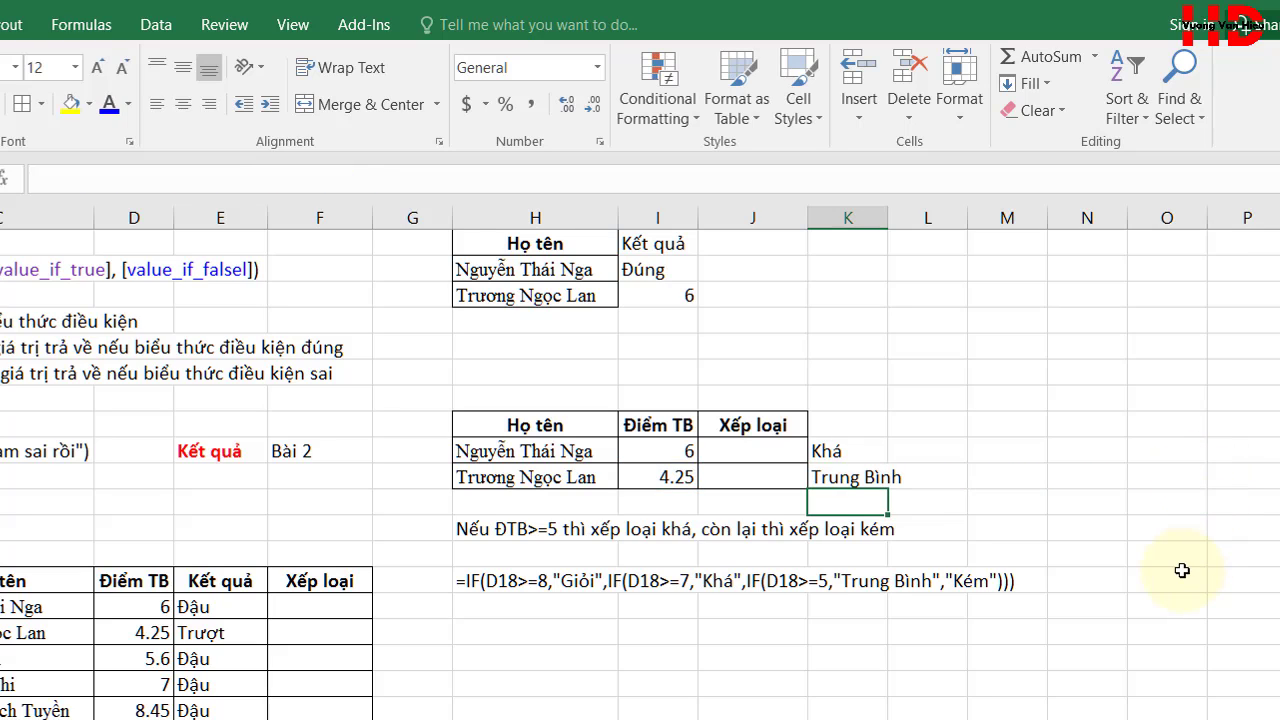
In the H16 note, insert 'nếu 5>ĐTB>4 thì' after 'khá,'.
click(502, 531)
double_click(506, 529)
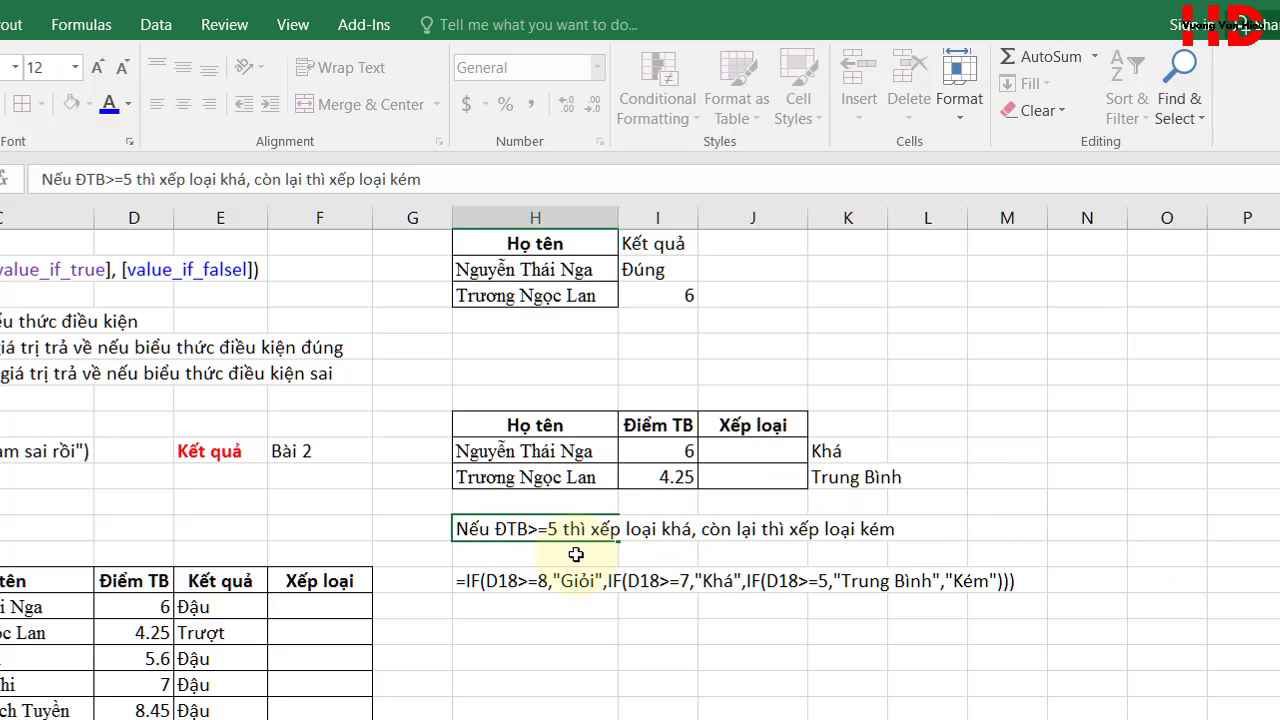
click(701, 529)
text(nếu )
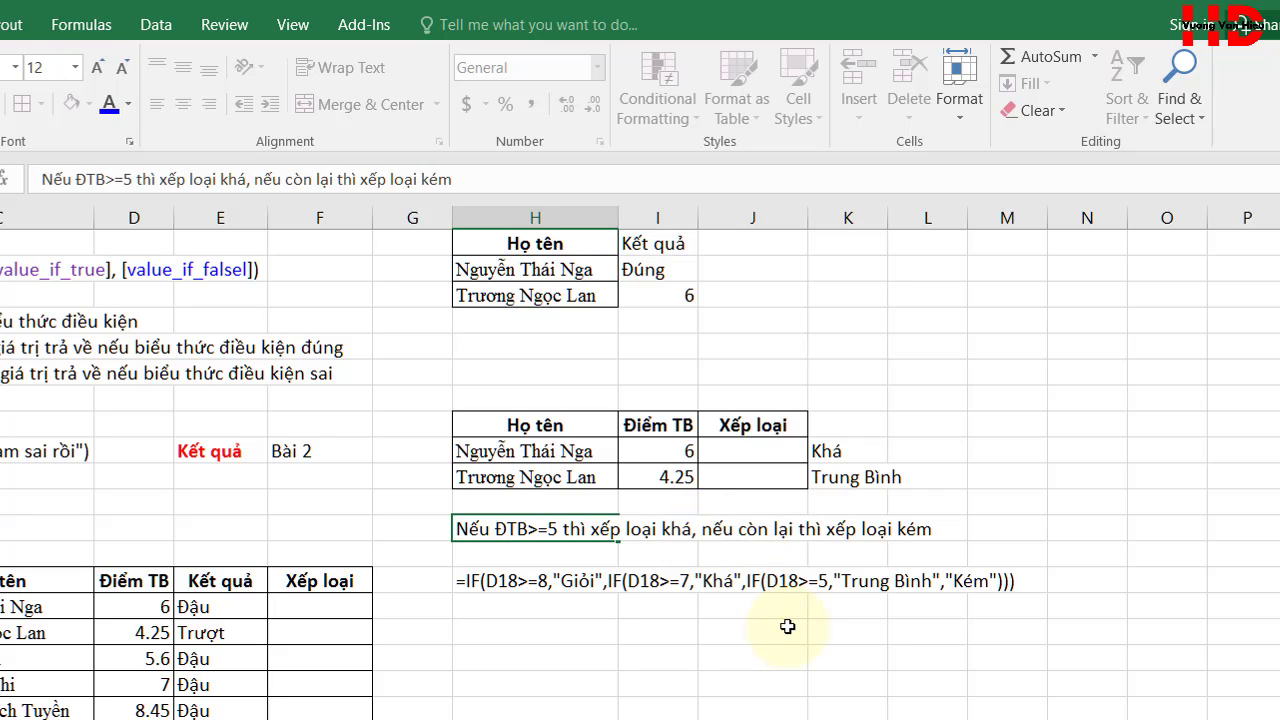
text(ĐTB)
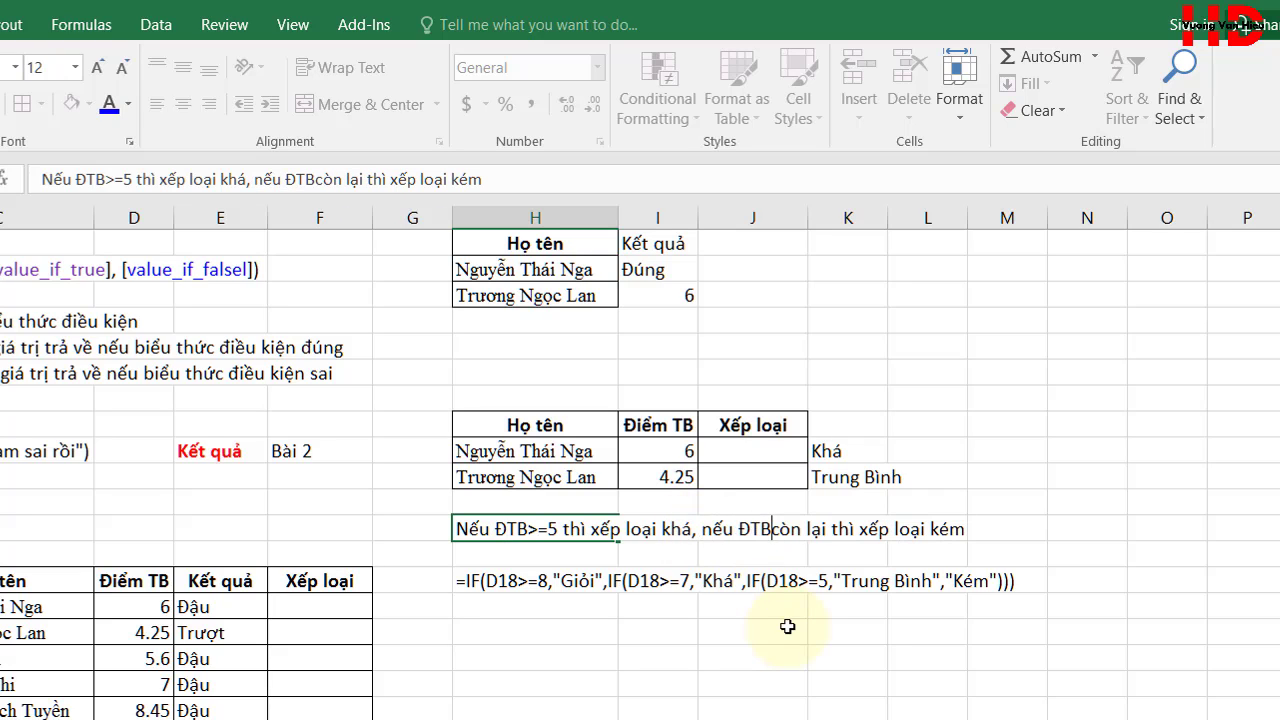
key(BackSpace)
key(BackSpace)
key(BackSpace)
text(5)
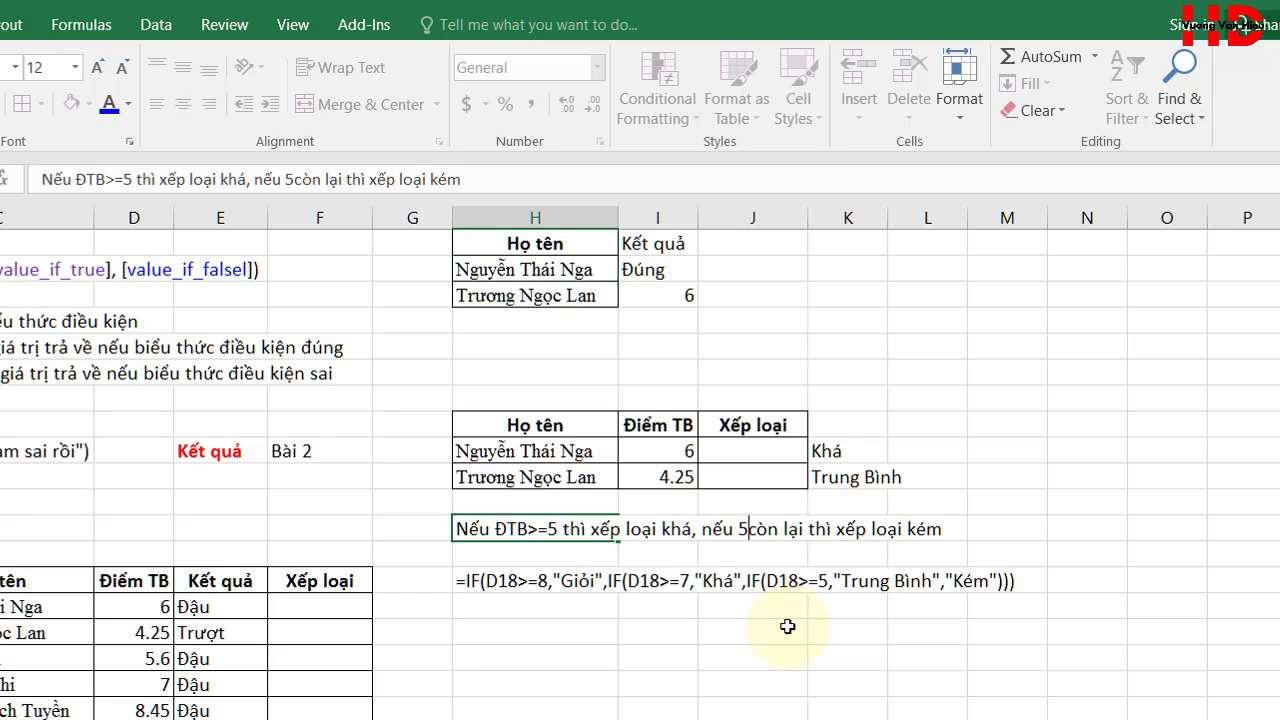
text(>ĐTB)
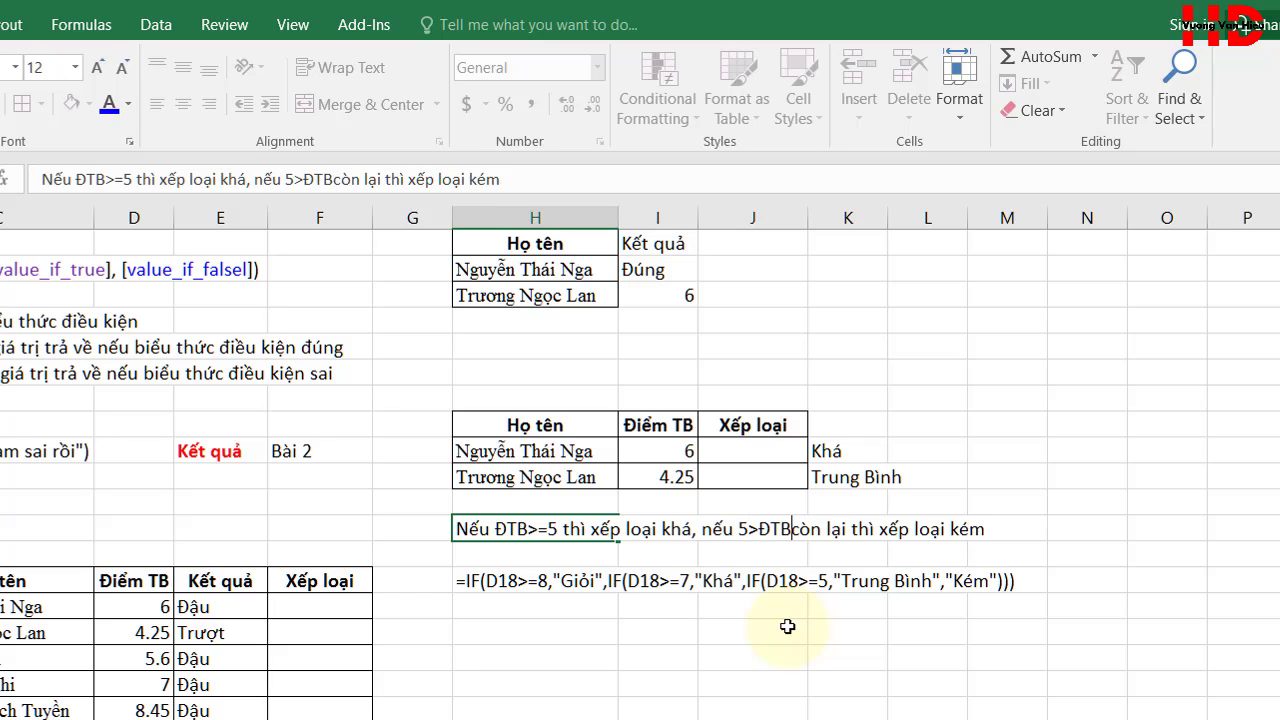
text(>)
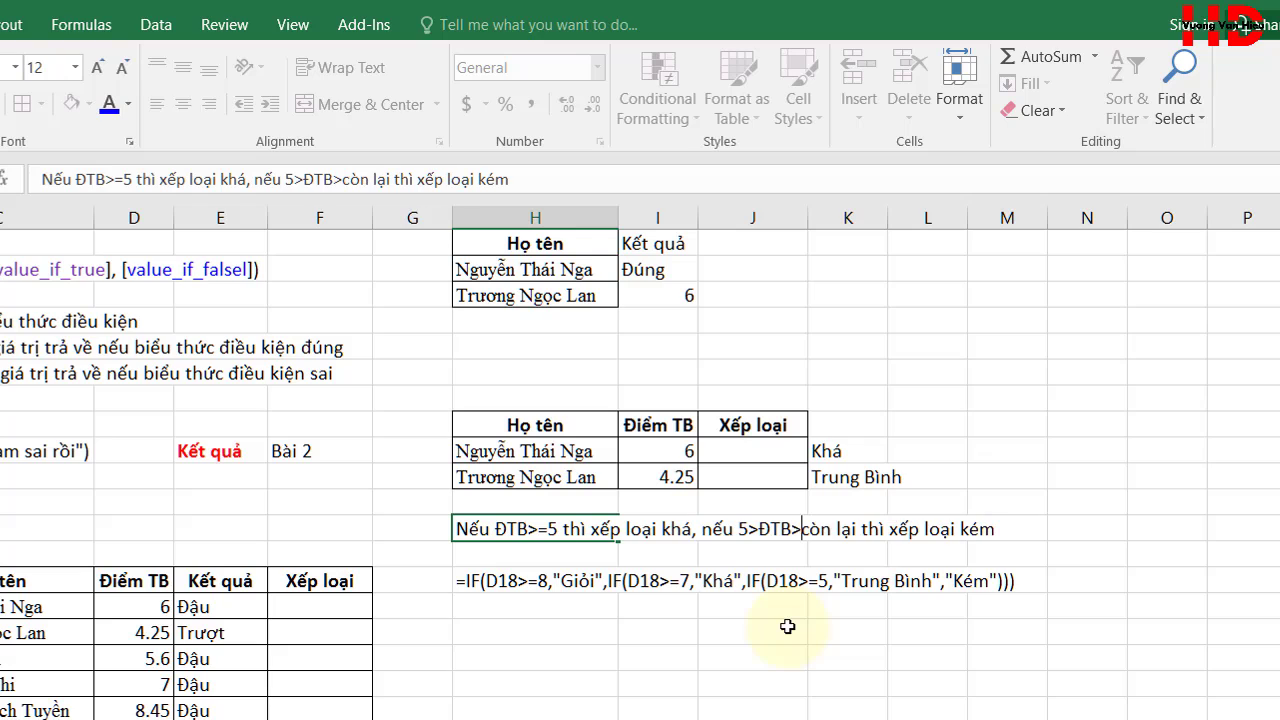
text(4)
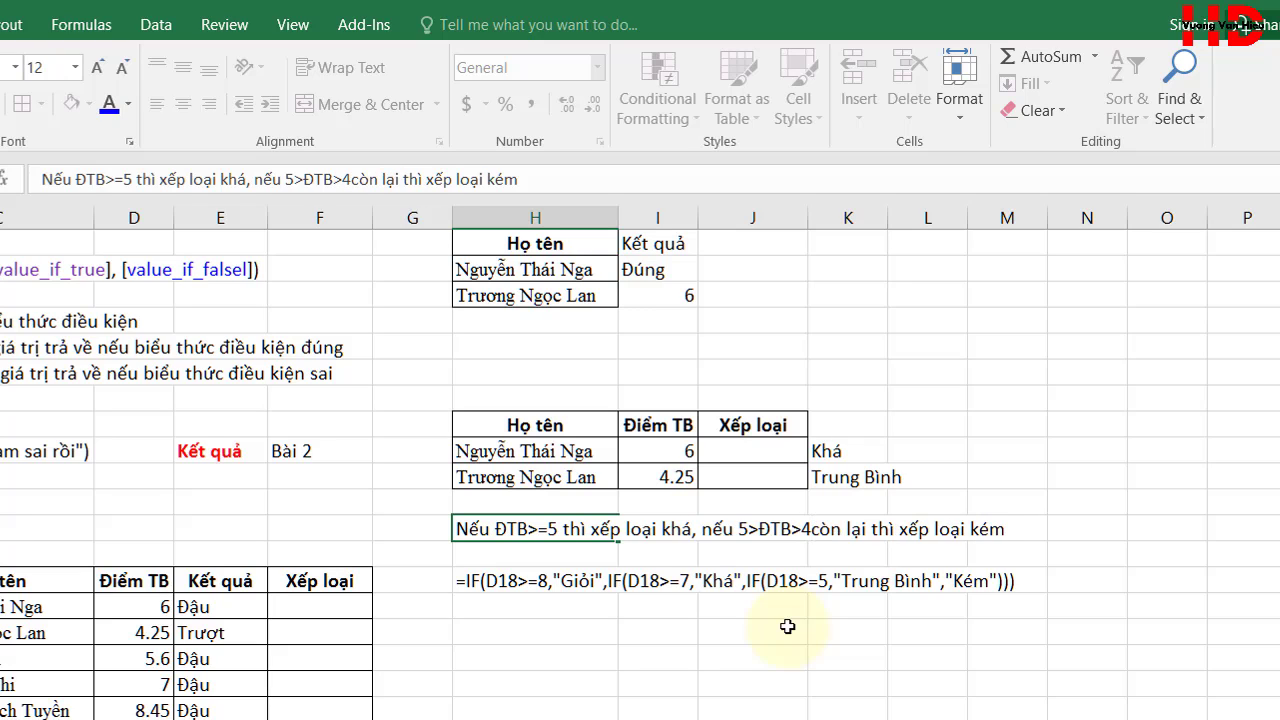
text( thì xê l)
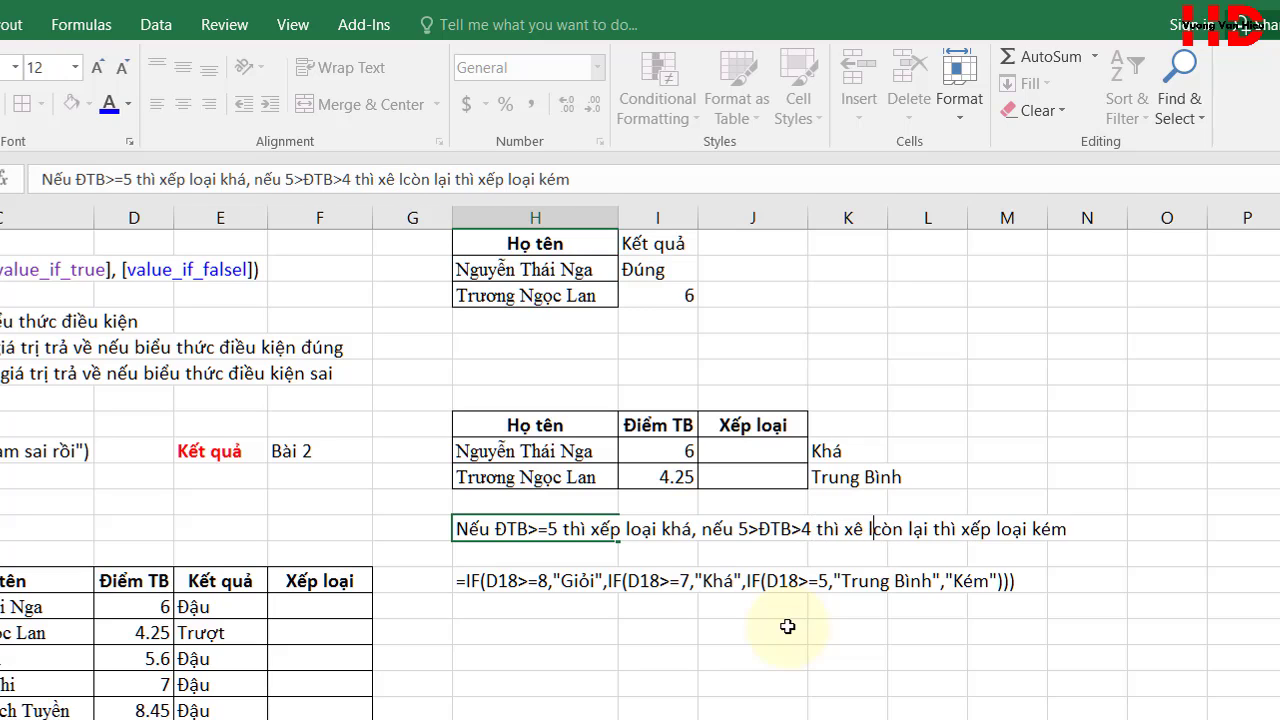
text(oại)
Continue the insertion with 'xếp loại Trung Bình, trường hợp', fixing typos, and confirm the note.
key(BackSpace)
key(BackSpace)
key(BackSpace)
key(BackSpace)
key(BackSpace)
key(BackSpace)
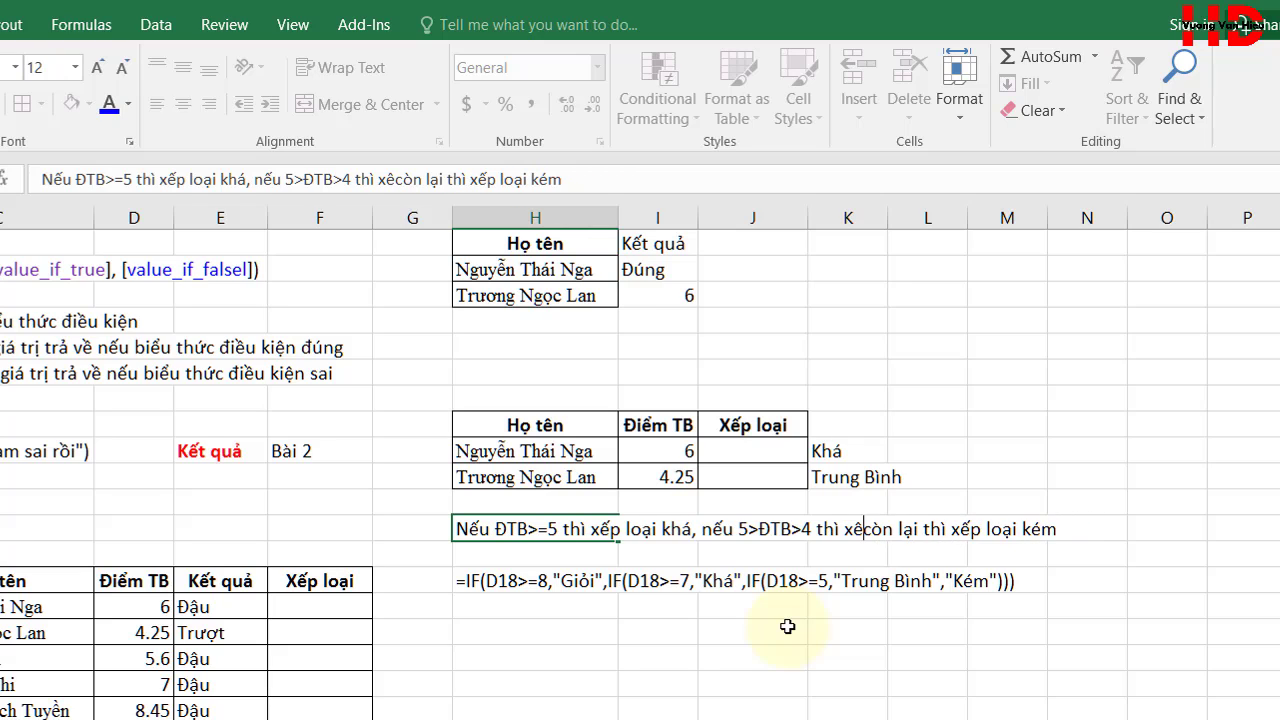
text(ps lao)
key(BackSpace)
key(BackSpace)
key(BackSpace)
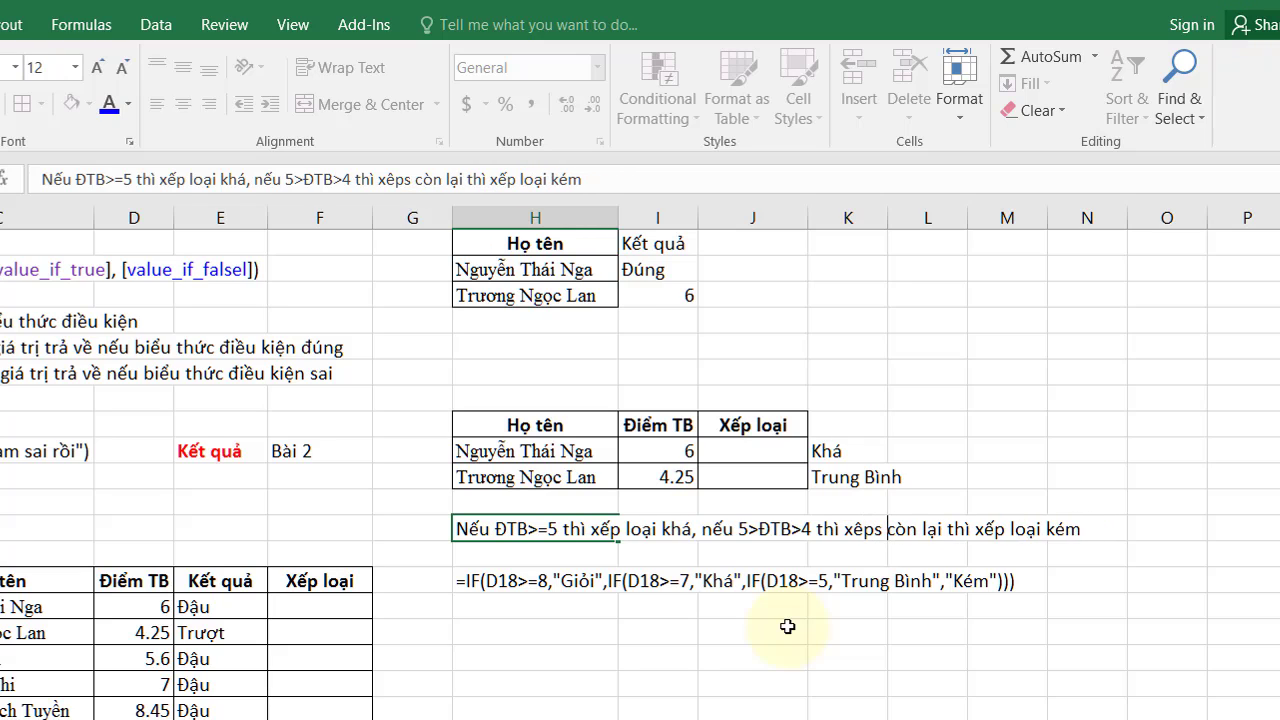
key(BackSpace)
key(BackSpace)
text(loai )
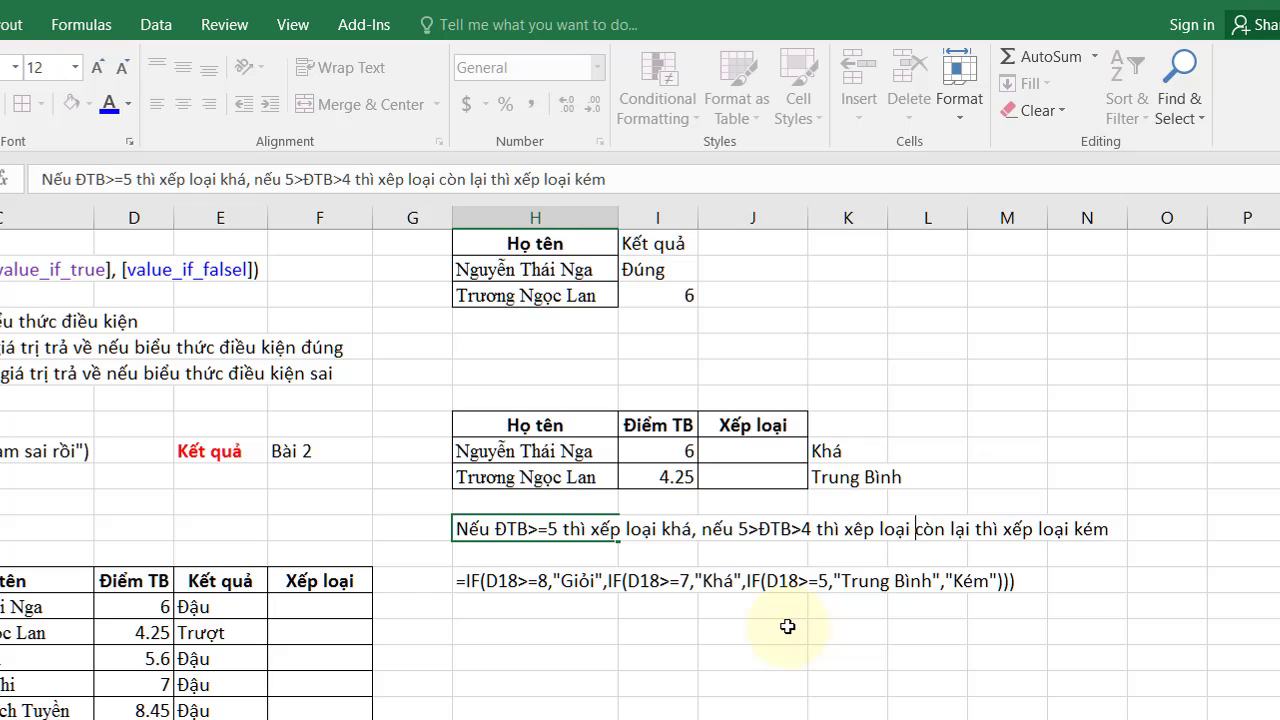
text(Trung Bình,)
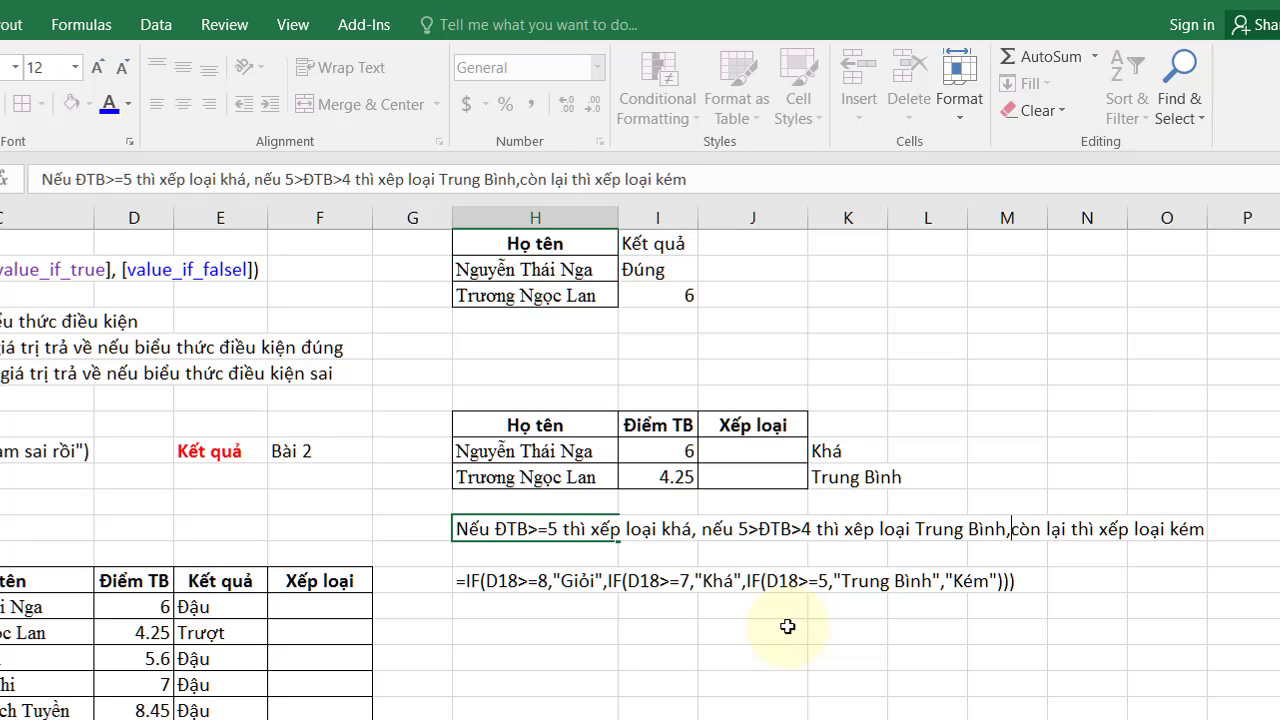
text( tro)
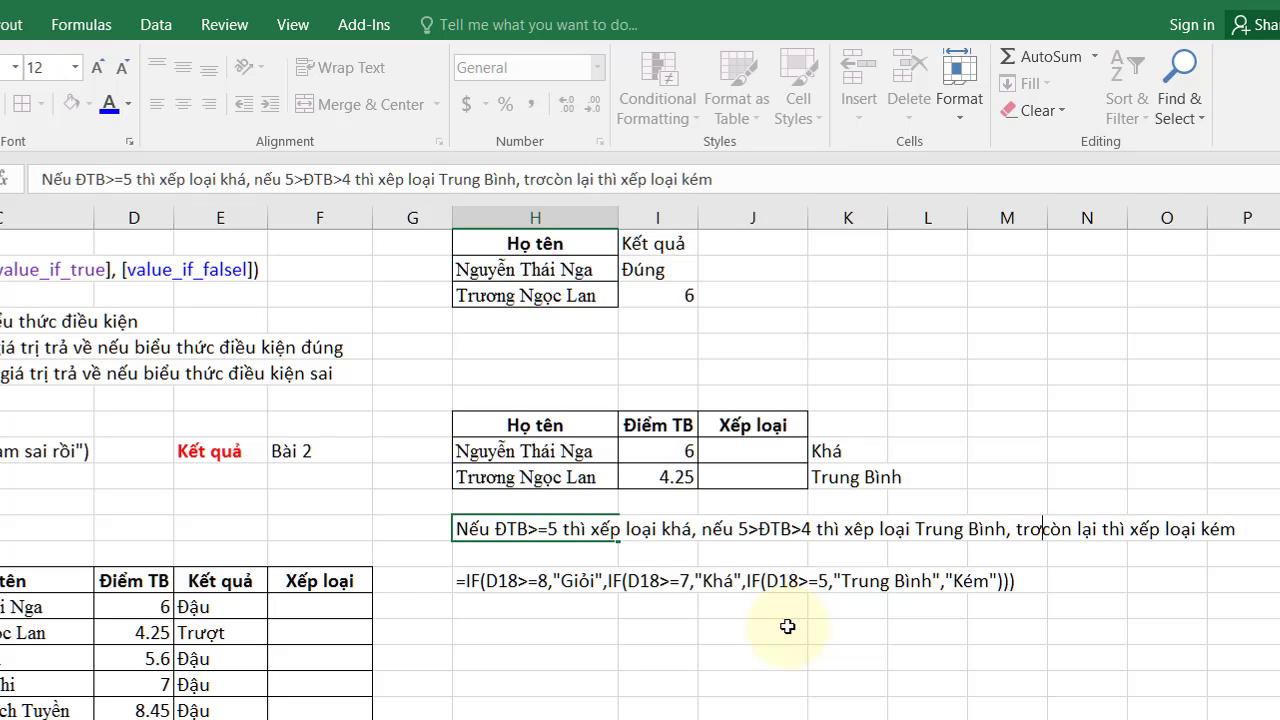
text(trơp)
key(BackSpace)
key(BackSpace)
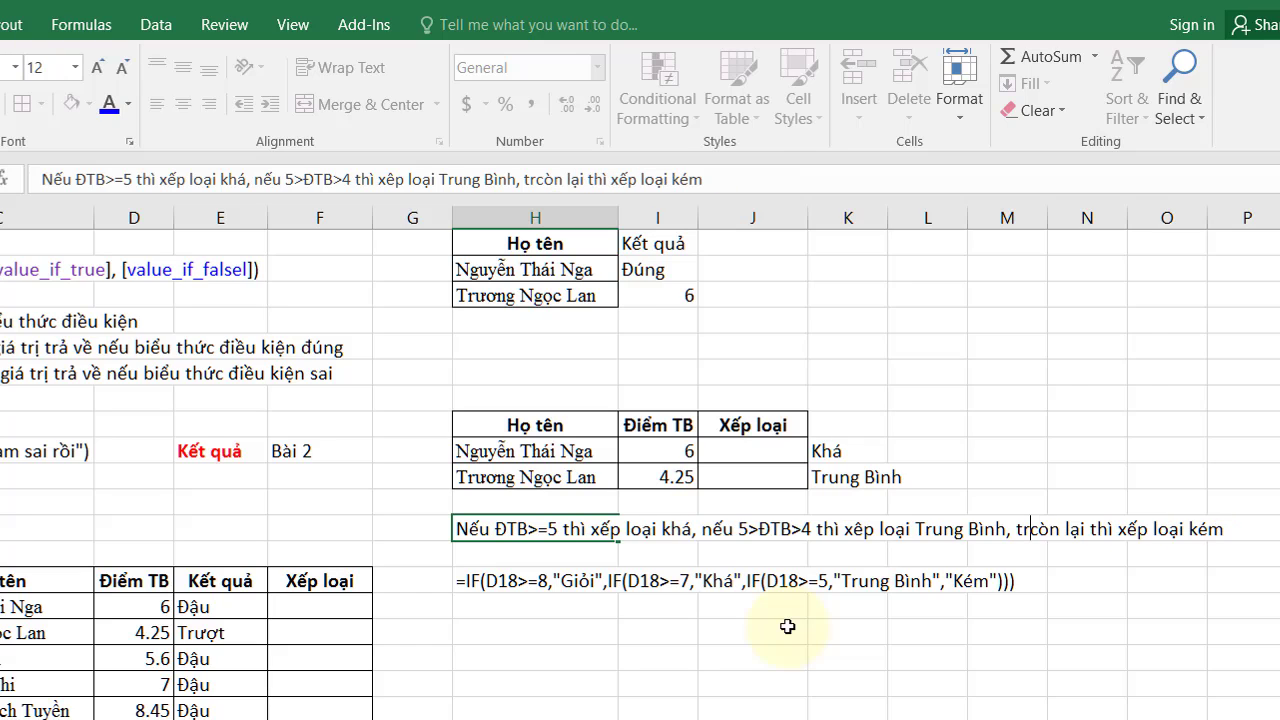
text(ương h)
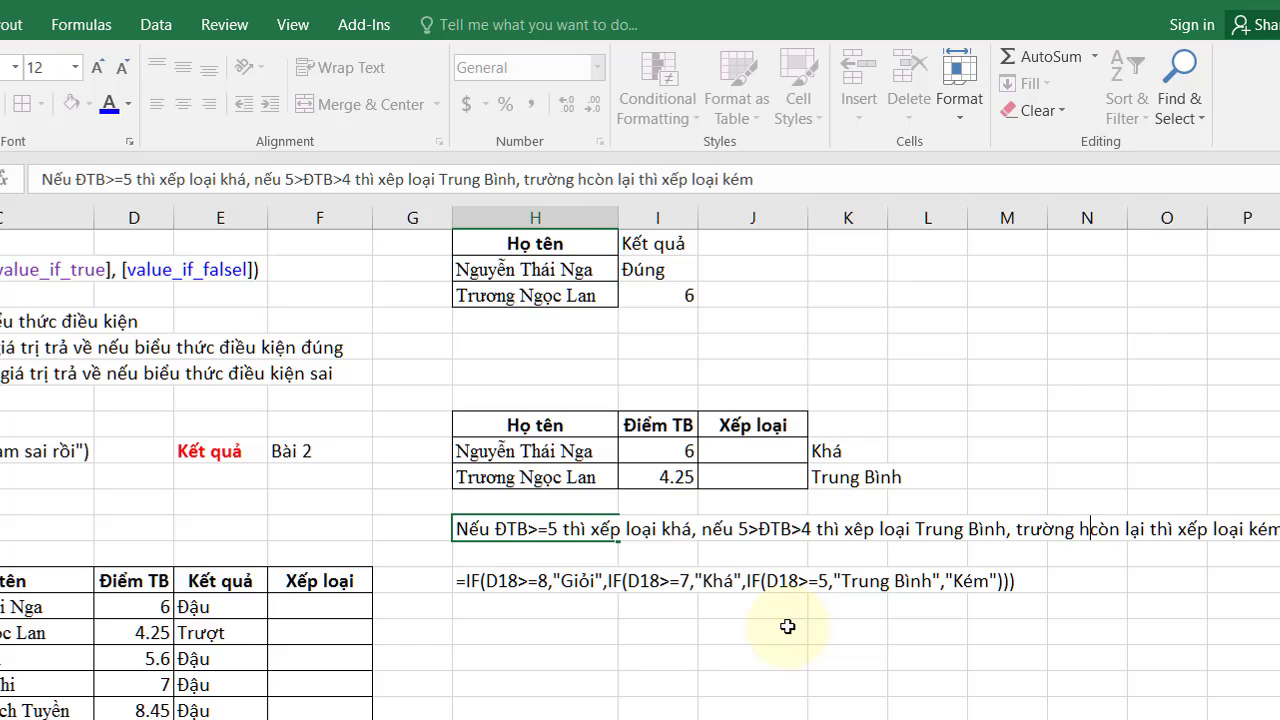
text(ợp)
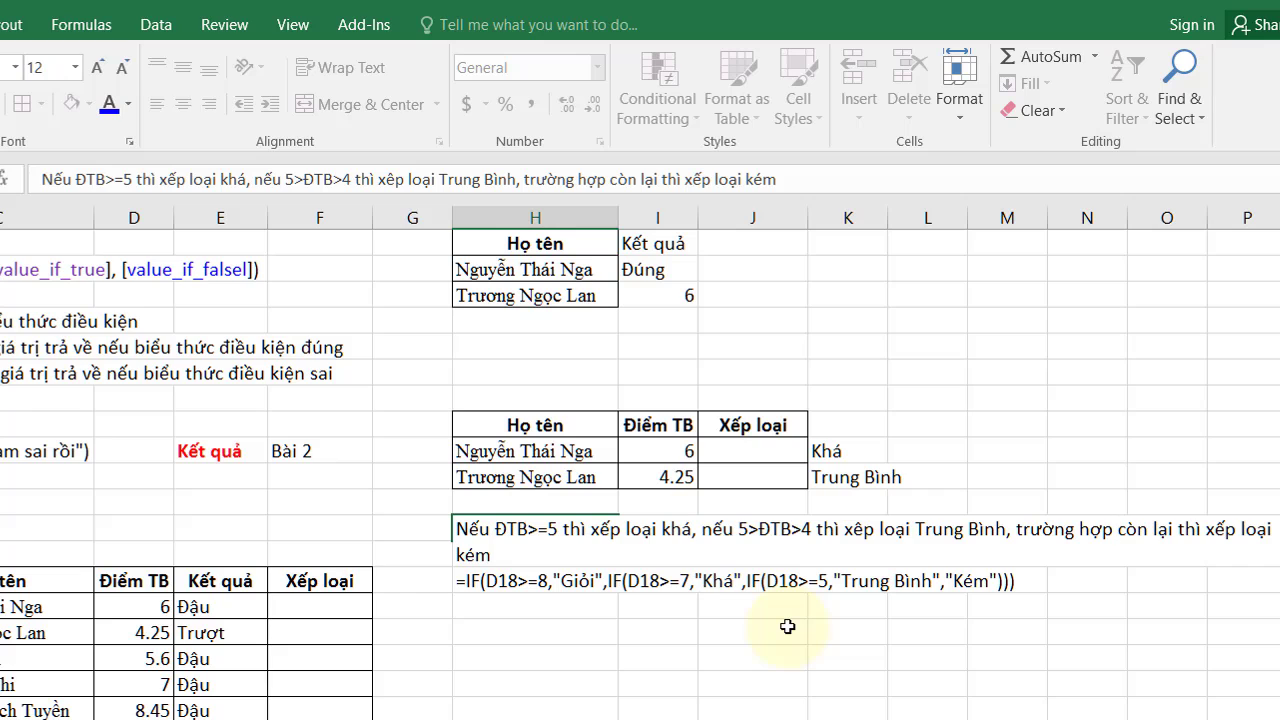
key(Return)
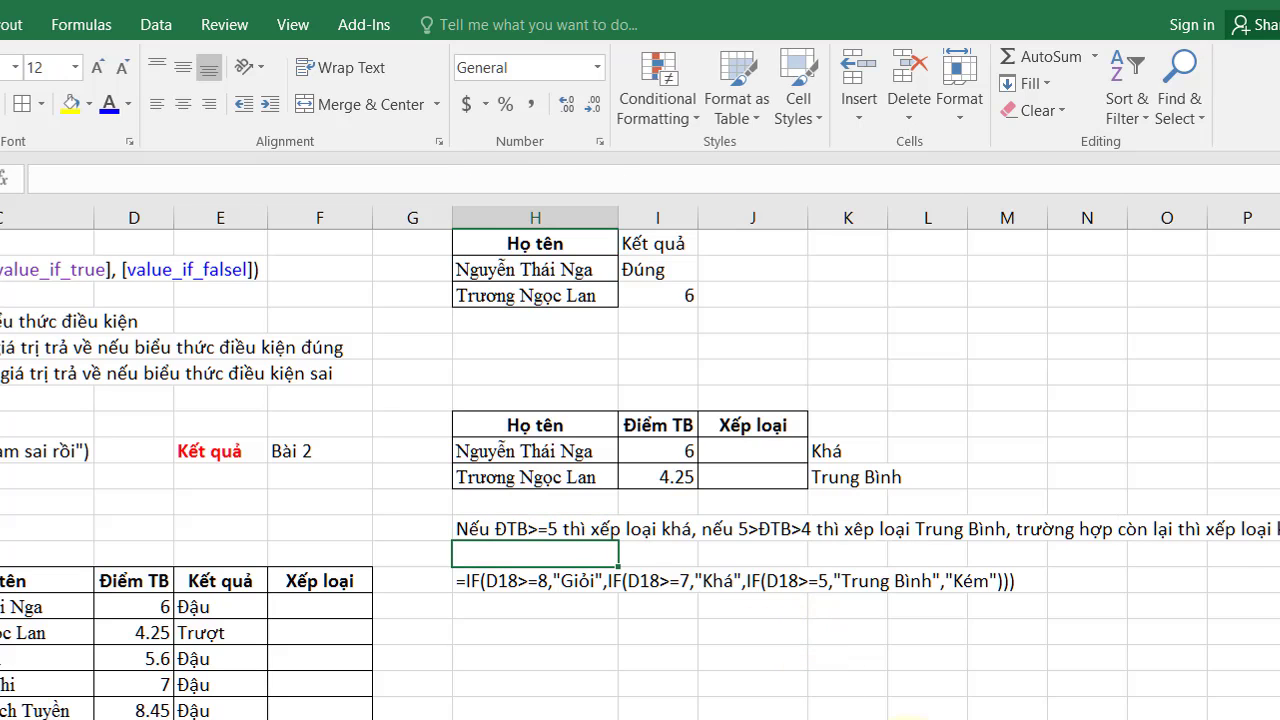
scroll(640, 463, right, 1)
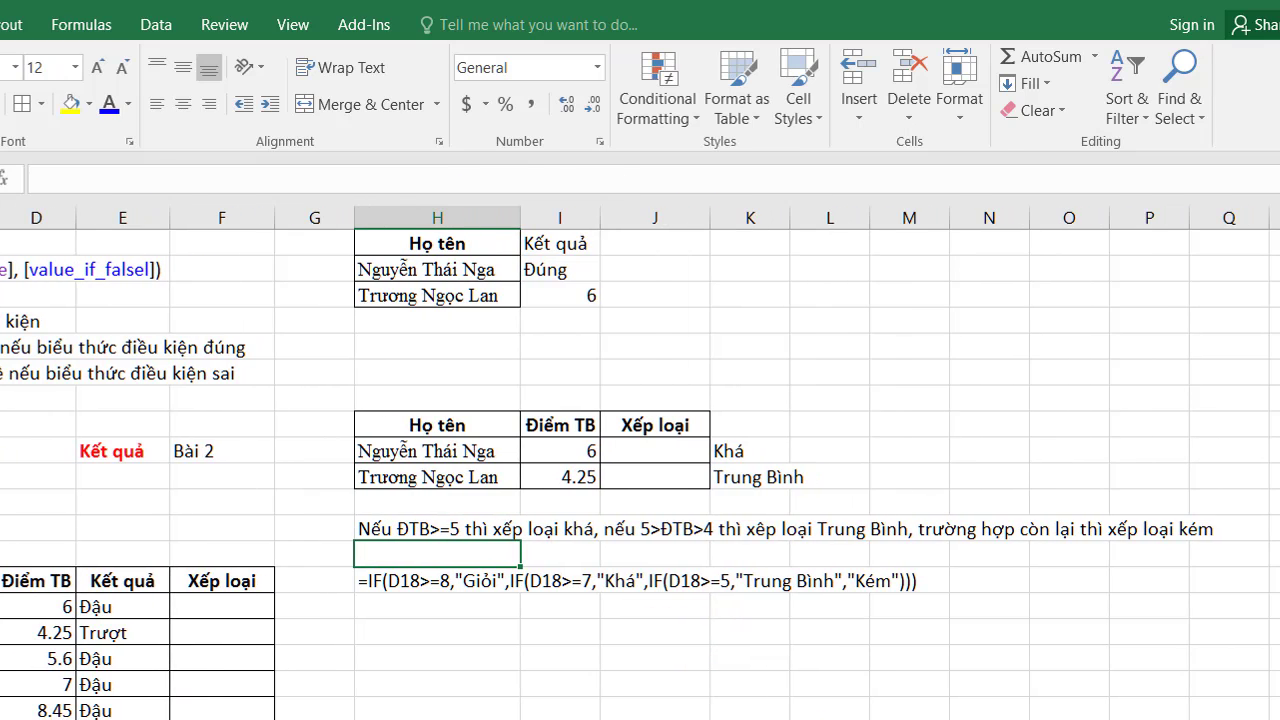
click(812, 530)
click(406, 543)
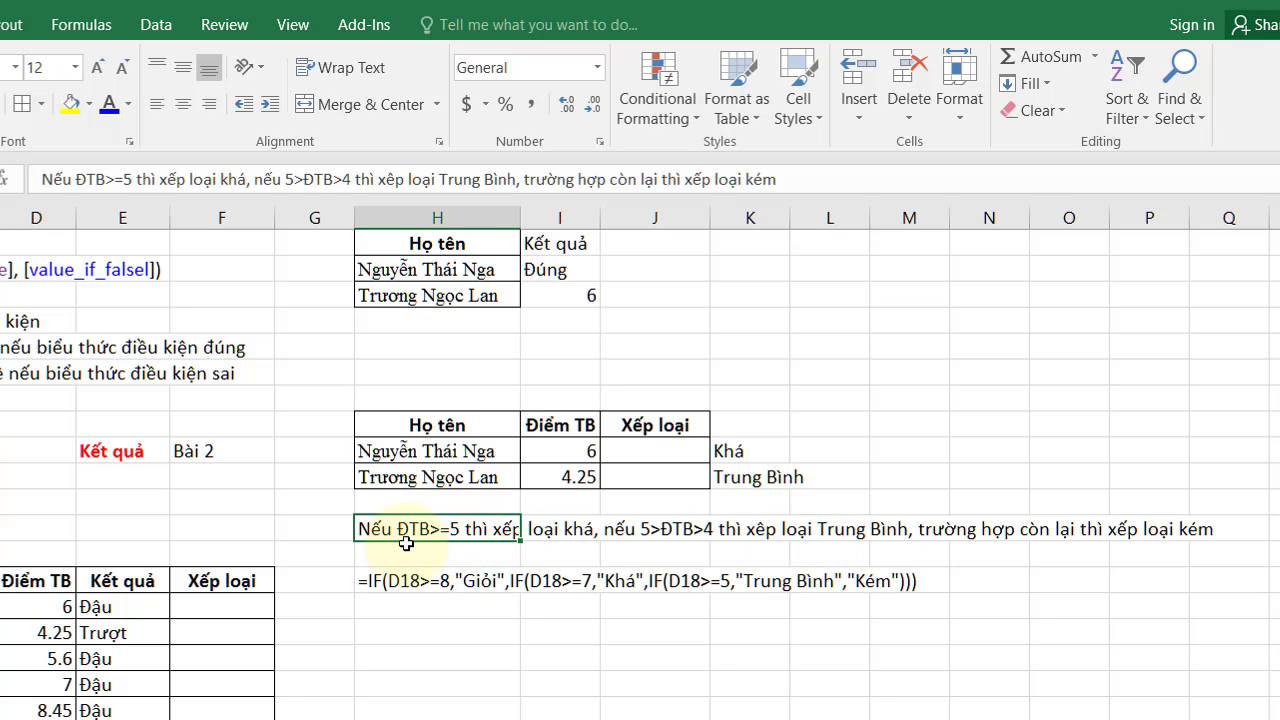
click(738, 478)
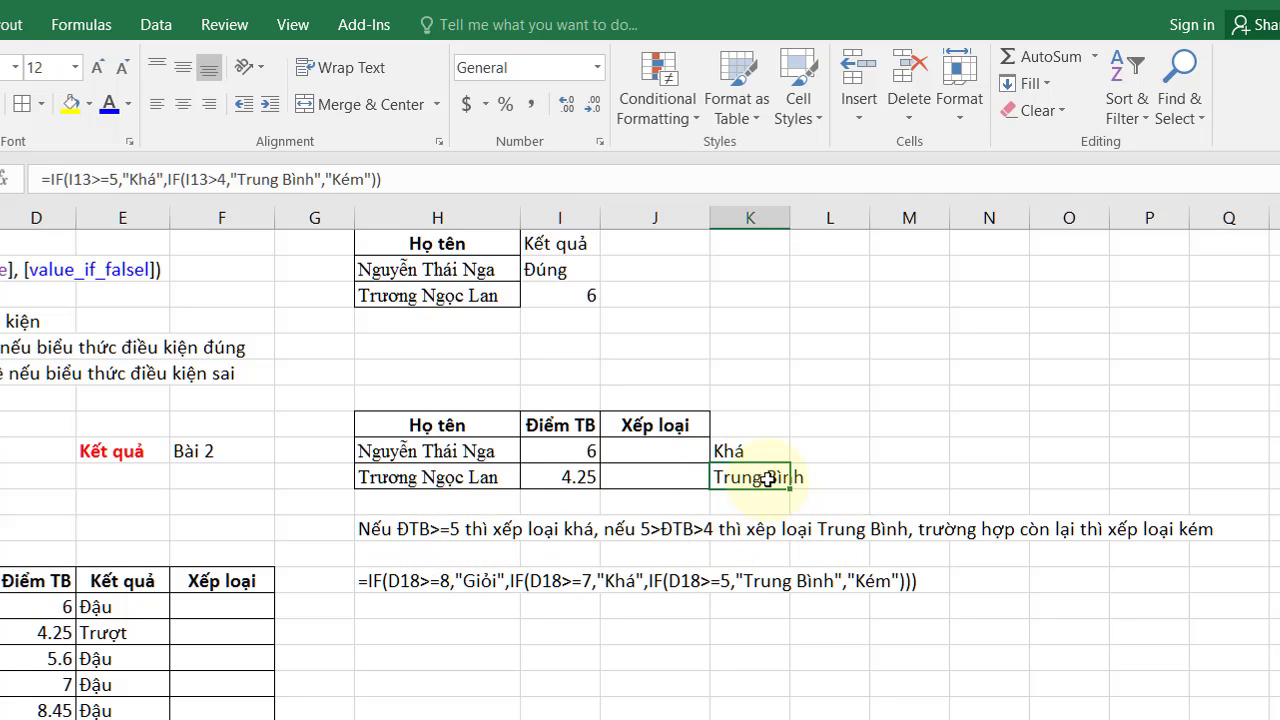
double_click(766, 479)
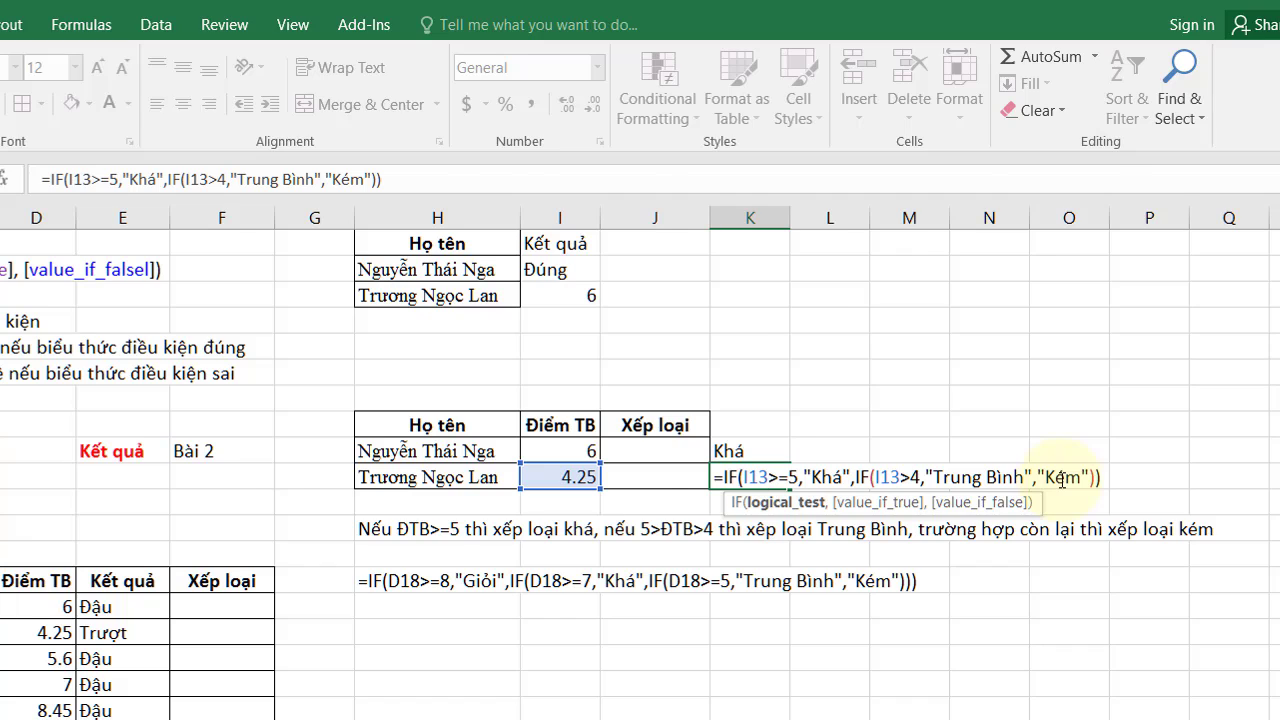
key(Return)
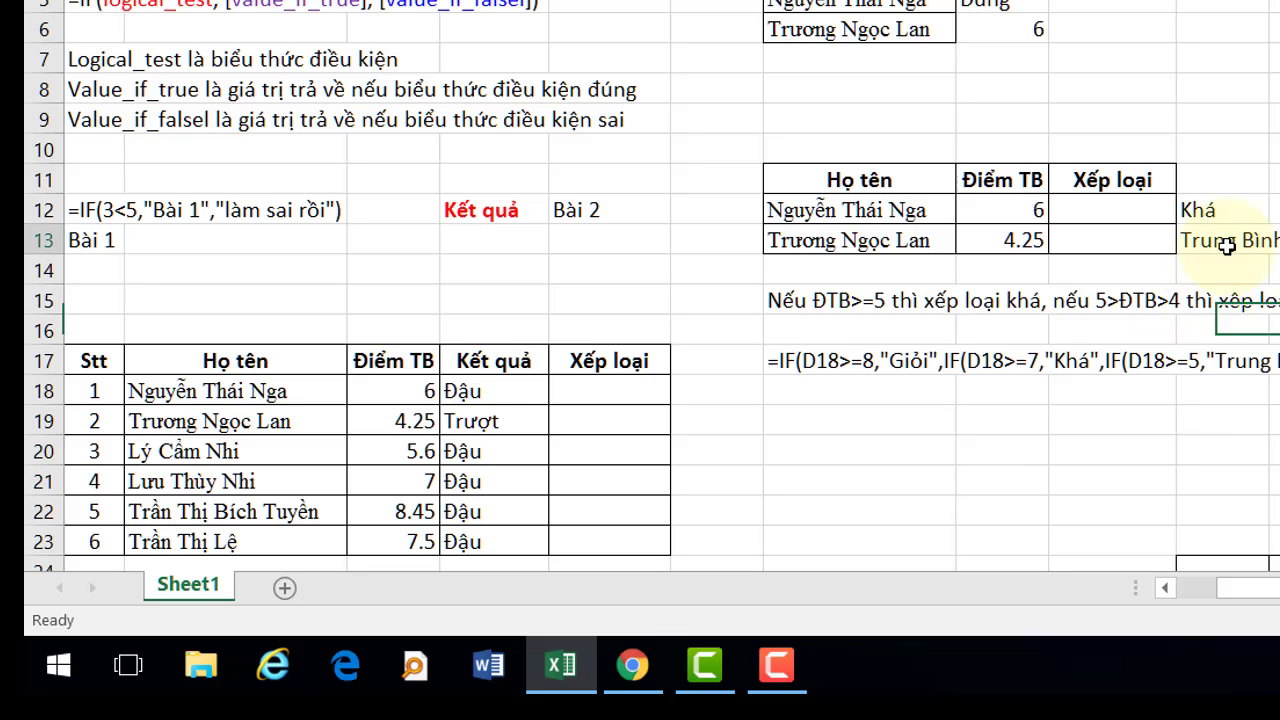
Move from the small table over to the Câu 2 grading task.
click(900, 184)
drag(900, 184, 1140, 240)
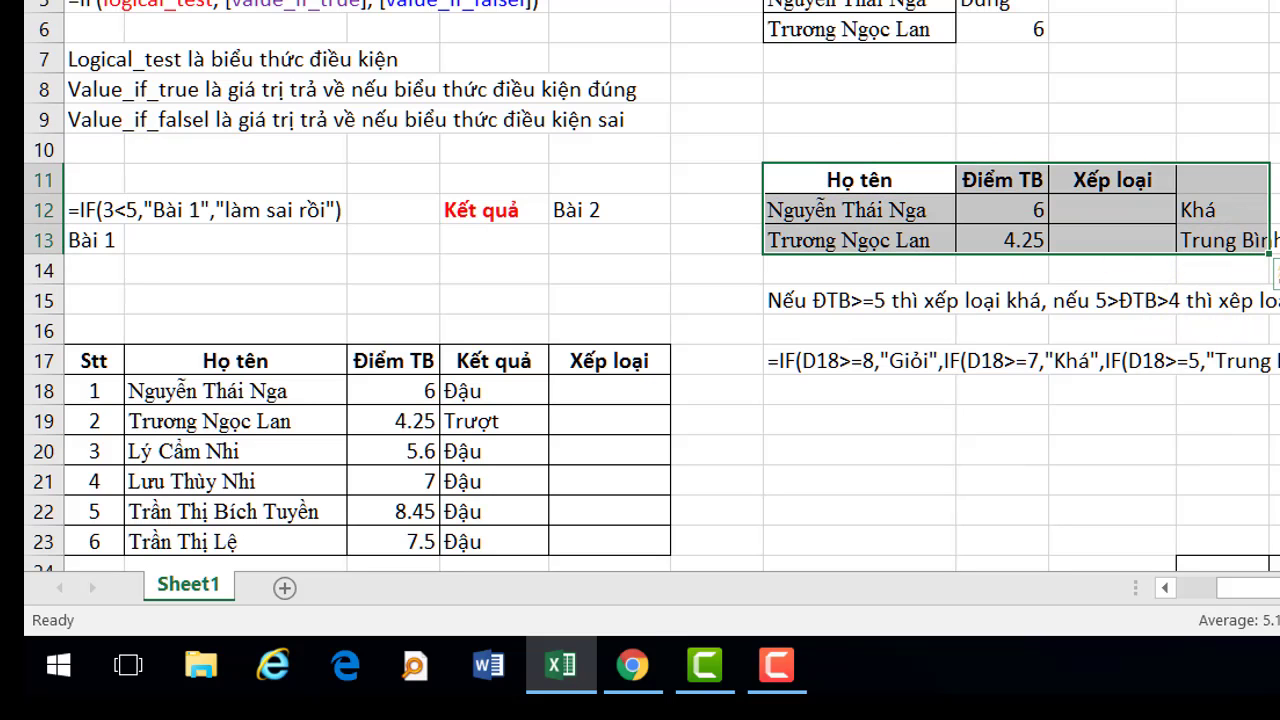
scroll(661, 494, left, 1)
scroll(500, 394, down, 2)
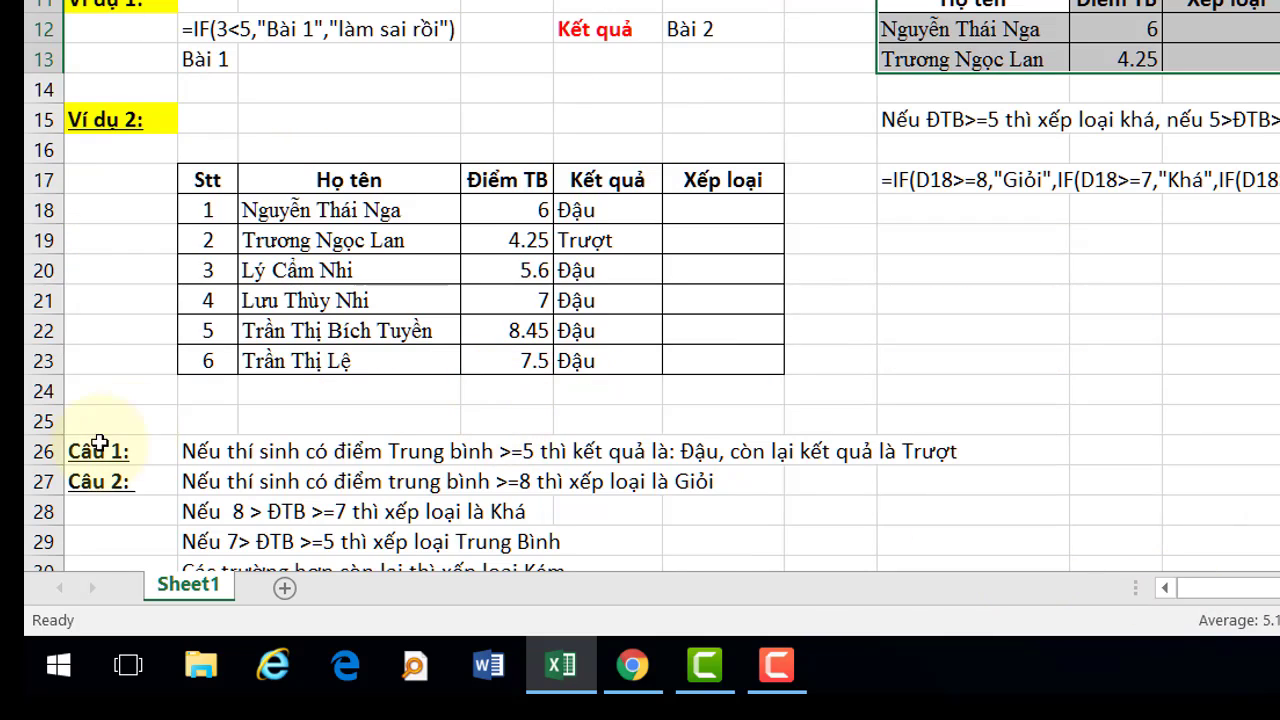
click(143, 485)
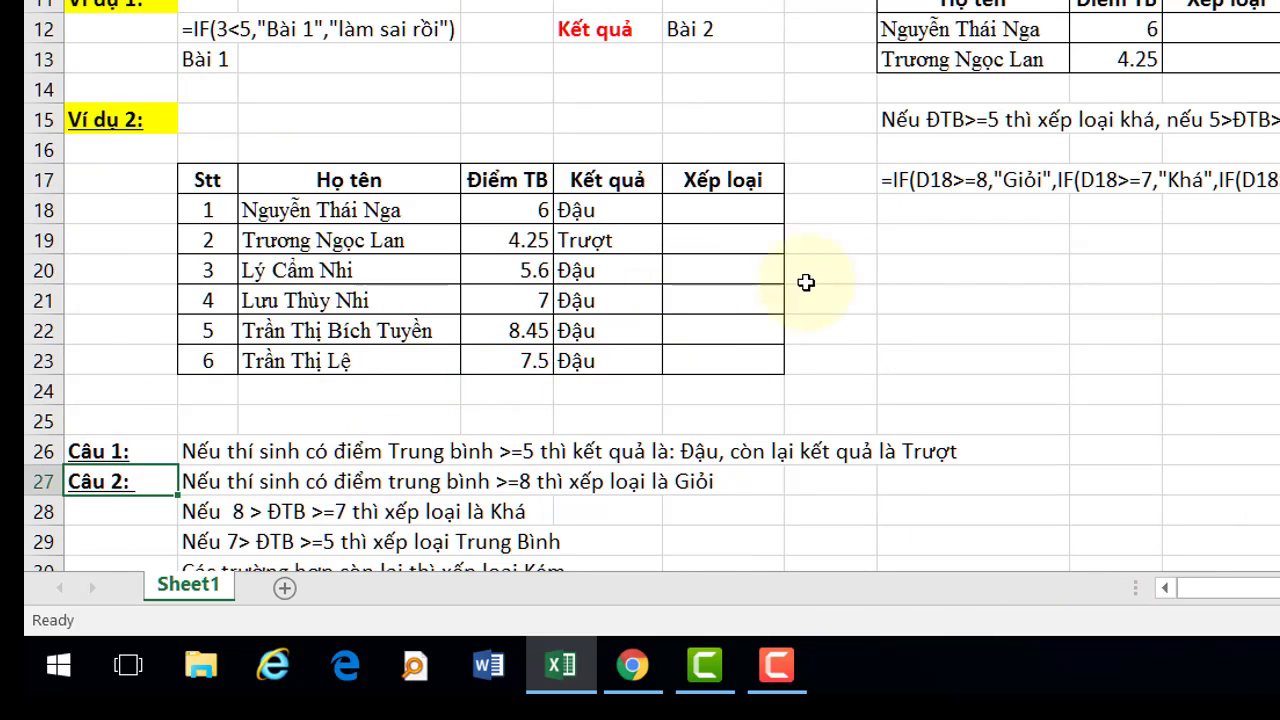
click(930, 278)
scroll(580, 452, down, 1)
Go over the Giỏi ≥8, Khá 7–8 and Trung Bình 5–7 rules, then start =IF in F18.
click(506, 397)
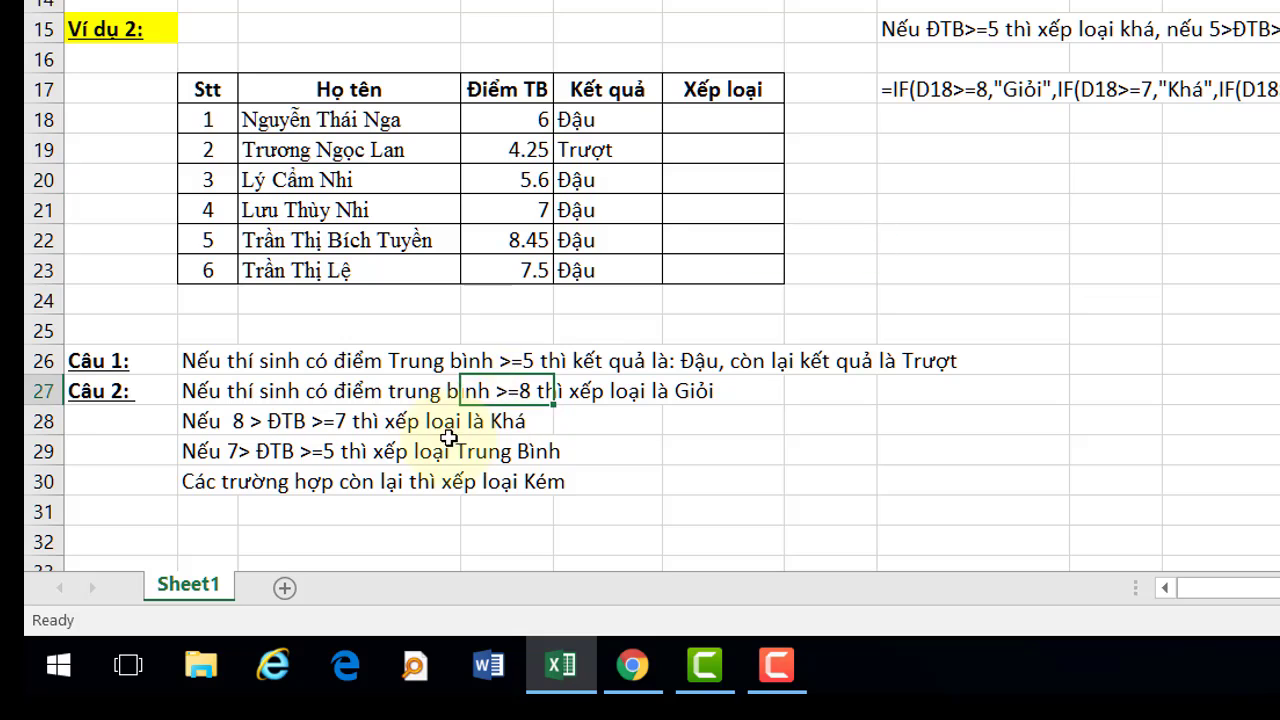
click(420, 425)
click(402, 452)
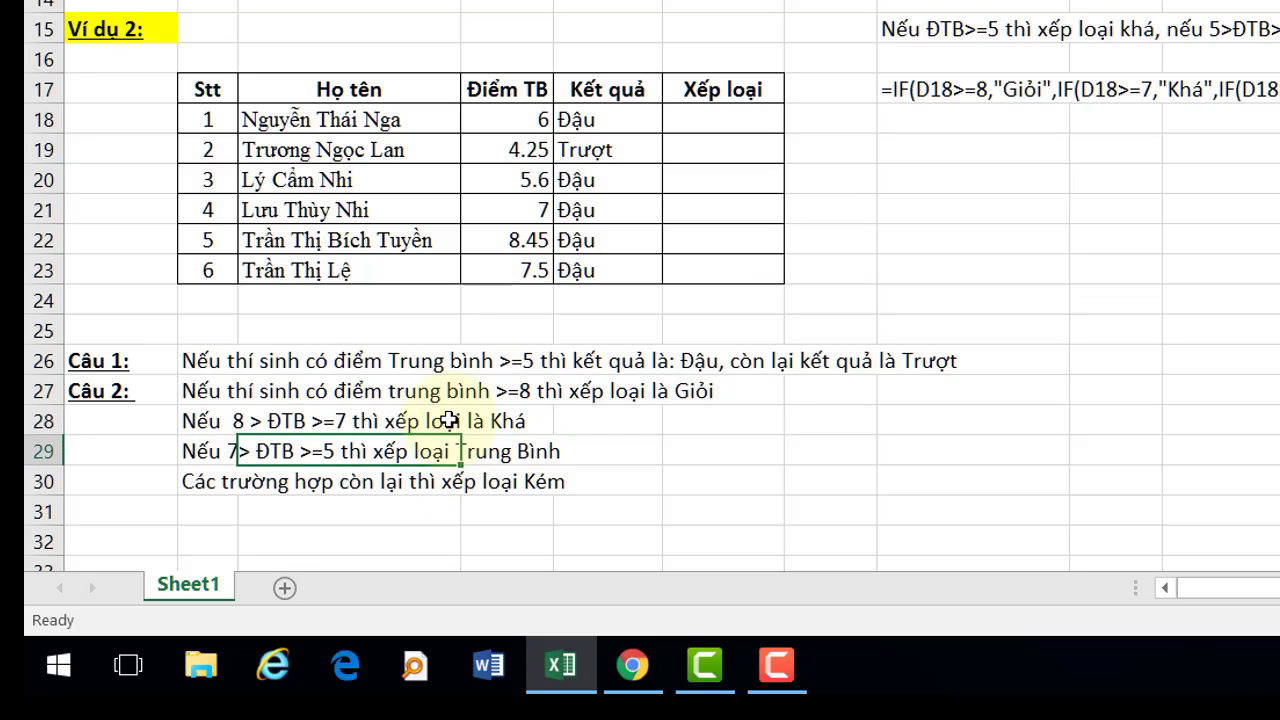
click(457, 395)
click(427, 430)
click(427, 440)
click(700, 118)
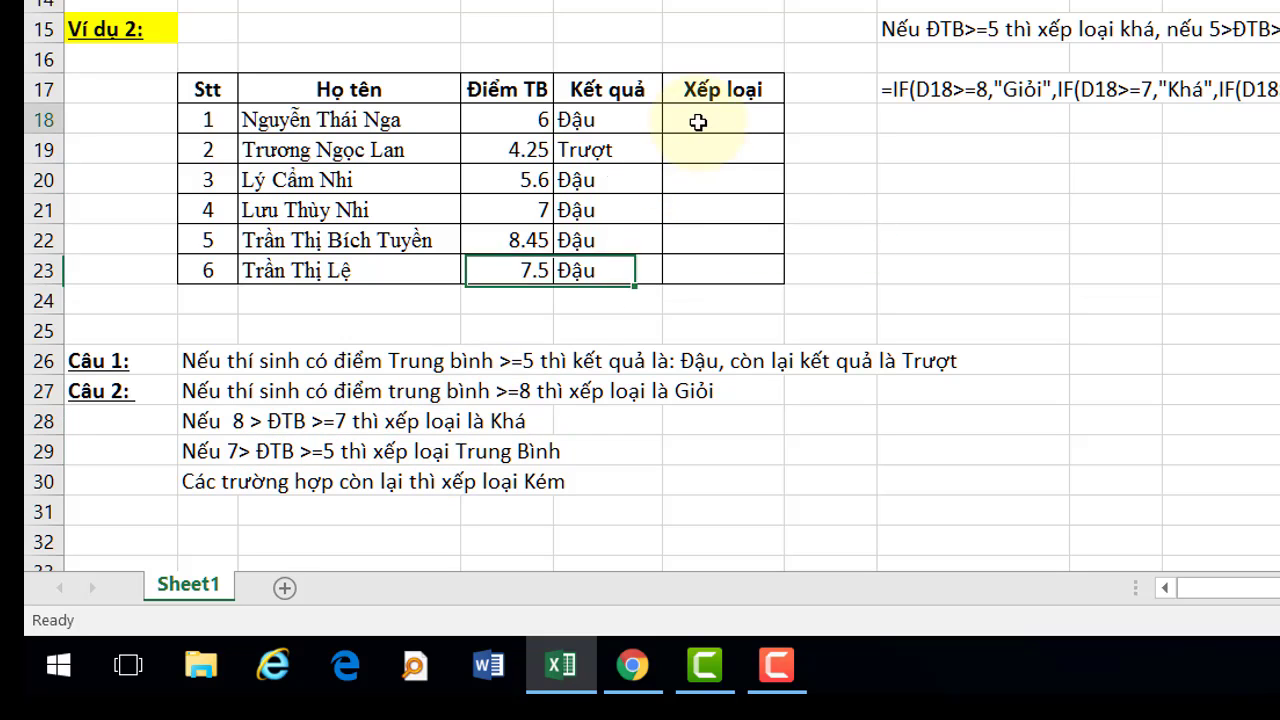
text(=)
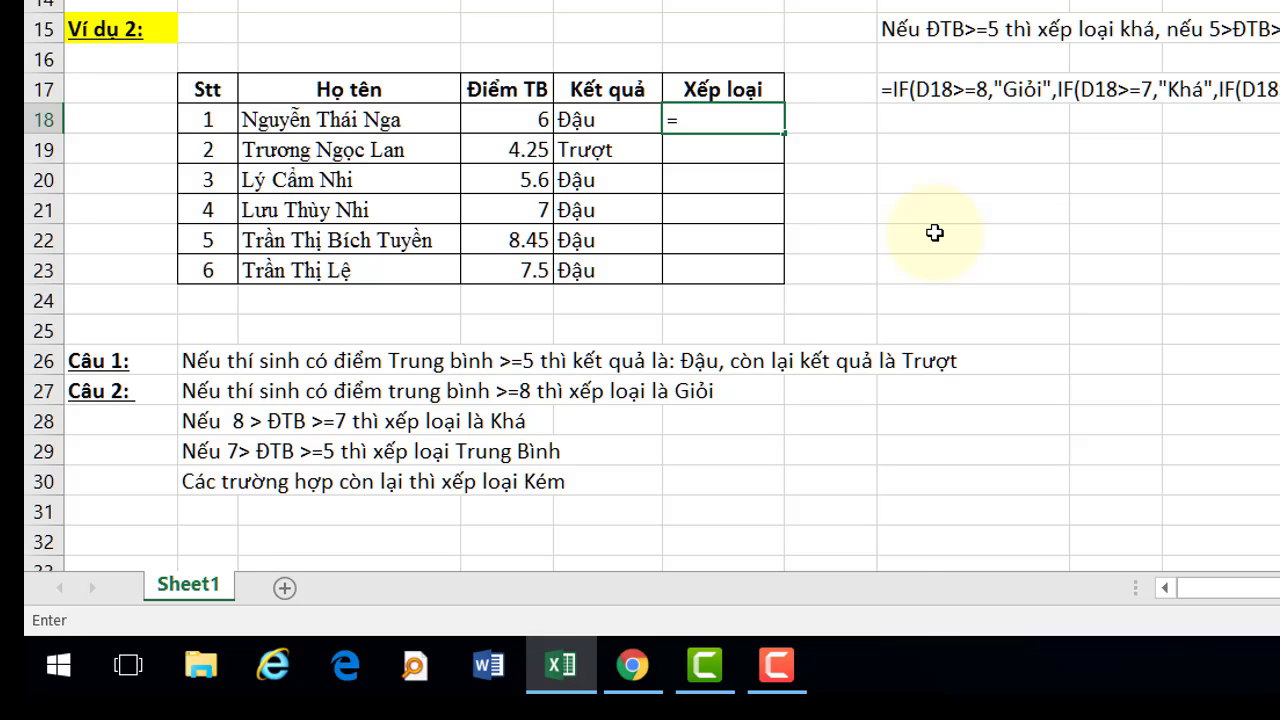
text(if)
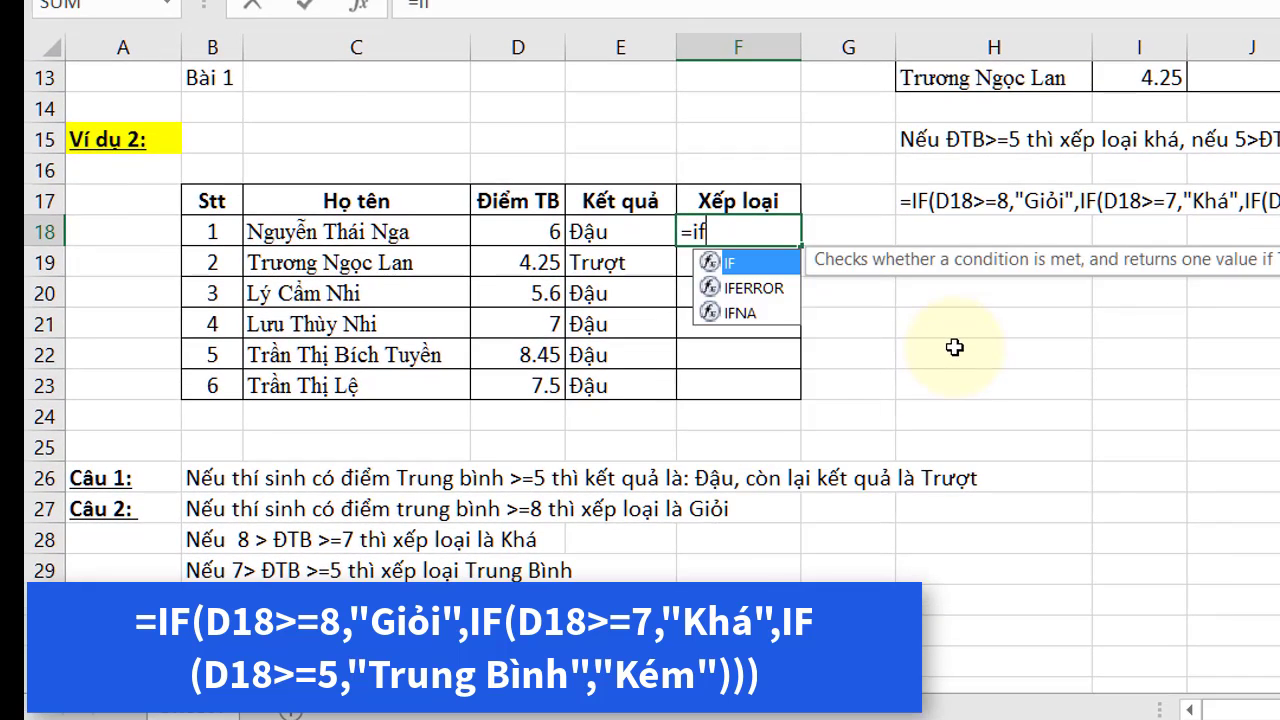
Complete F18's nested IF on D18: Giỏi for ≥8, Khá for ≥7, Trung Bình for ≥5, else Kém.
key(Tab)
key(Left)
key(Left)
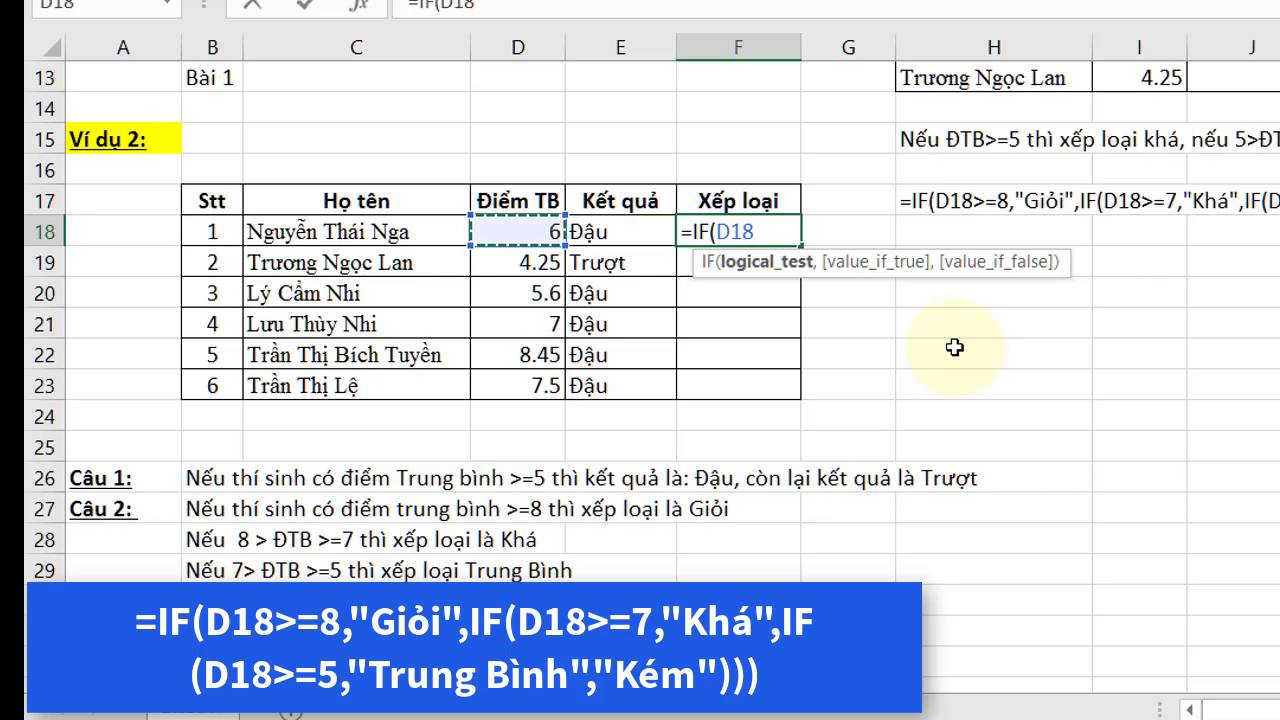
text(>=8,)
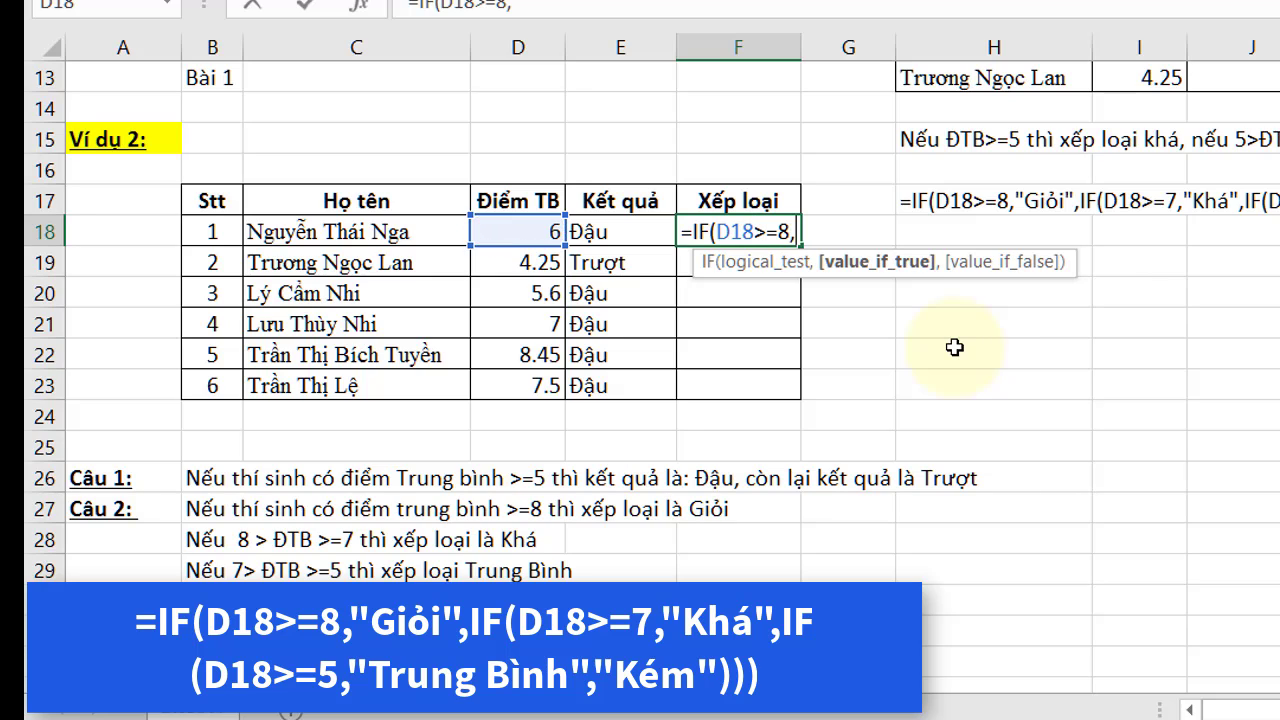
text("Gioi)
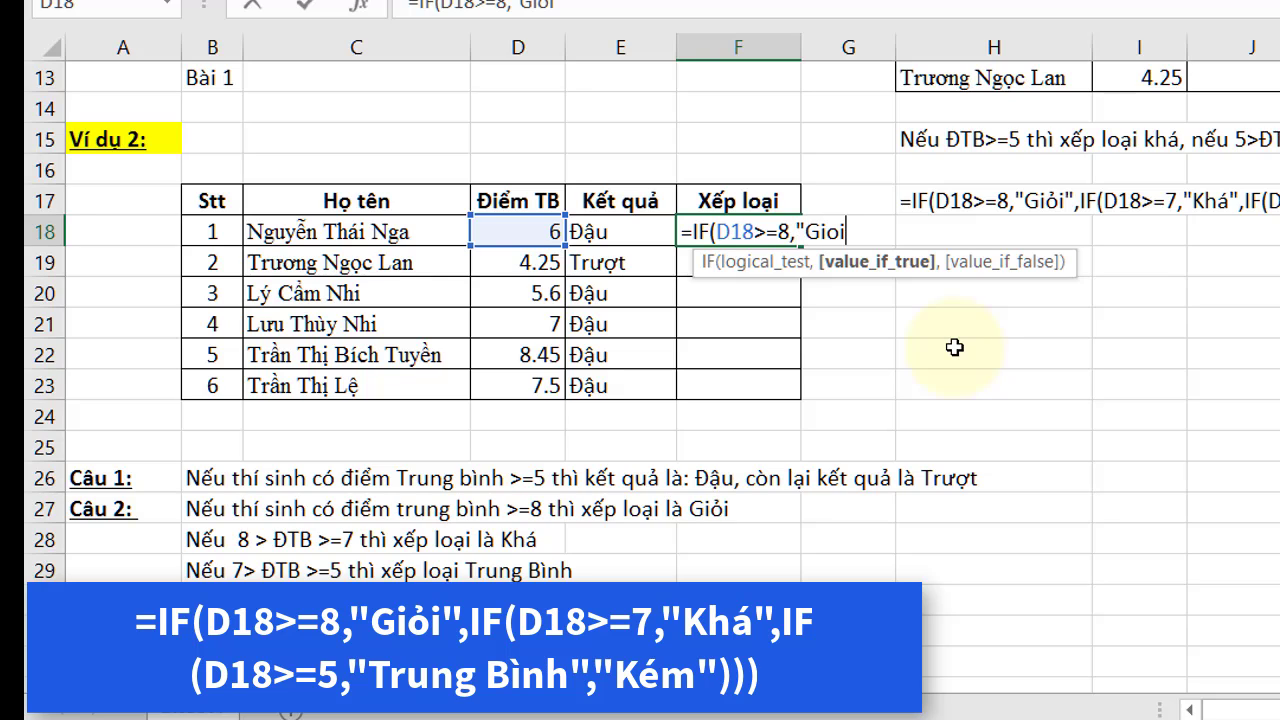
key(BackSpace)
key(BackSpace)
text(ỏi",)
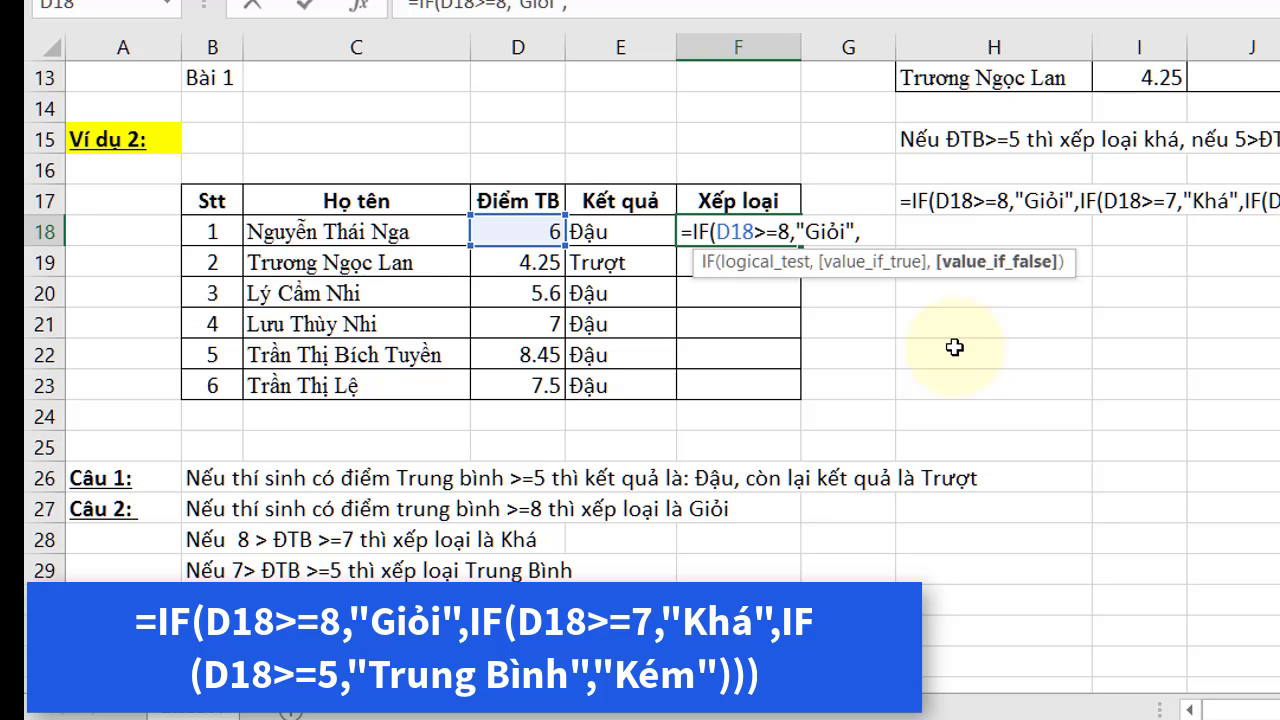
text(if)
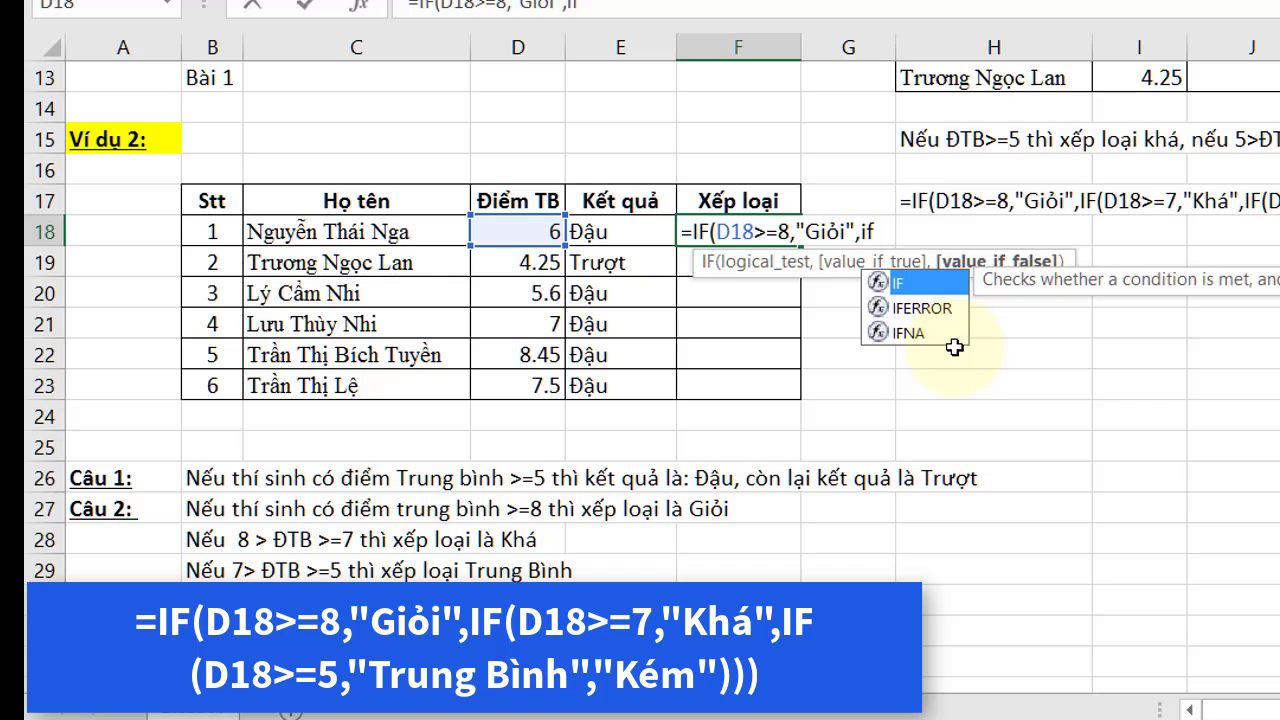
text(()
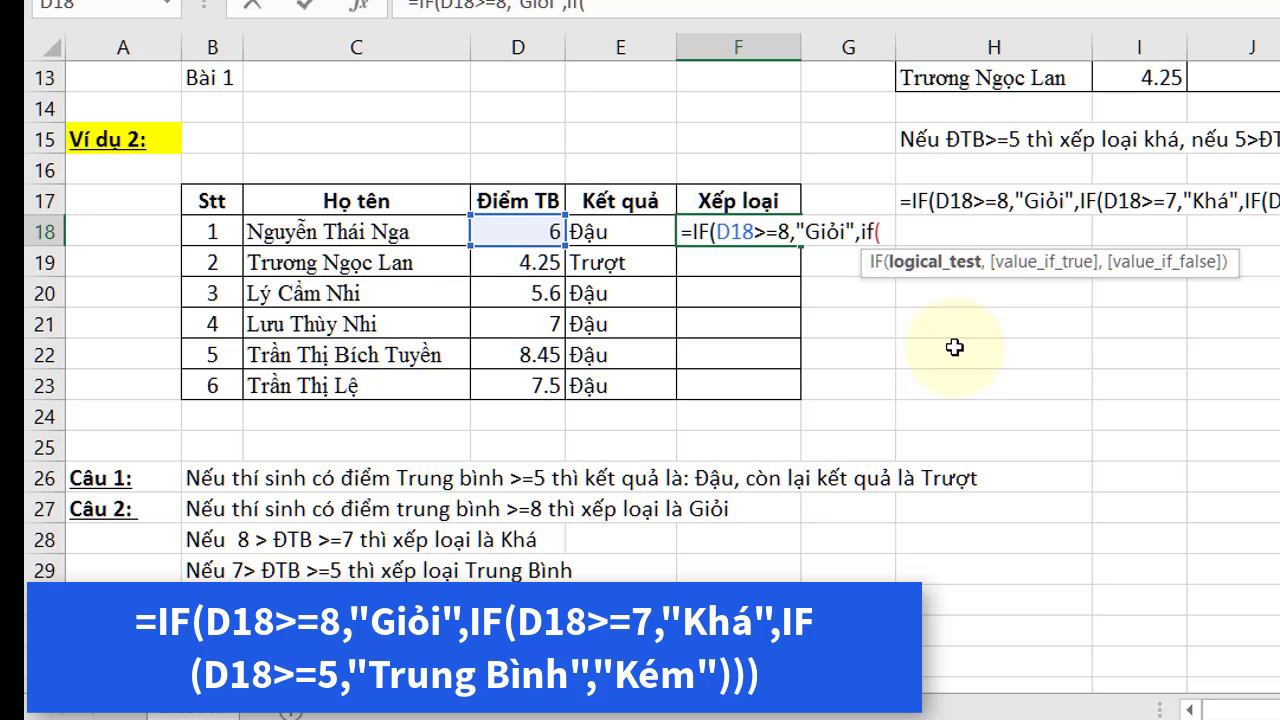
text(D18)
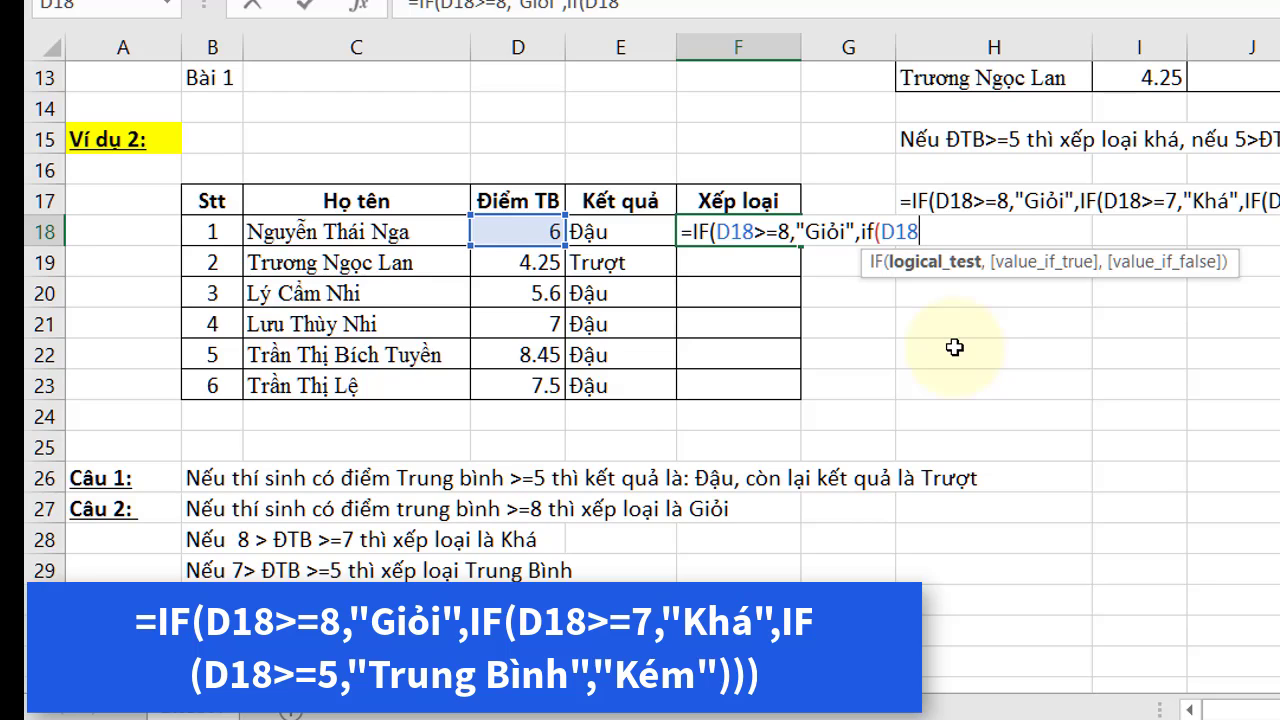
text(>)
text(=7,)
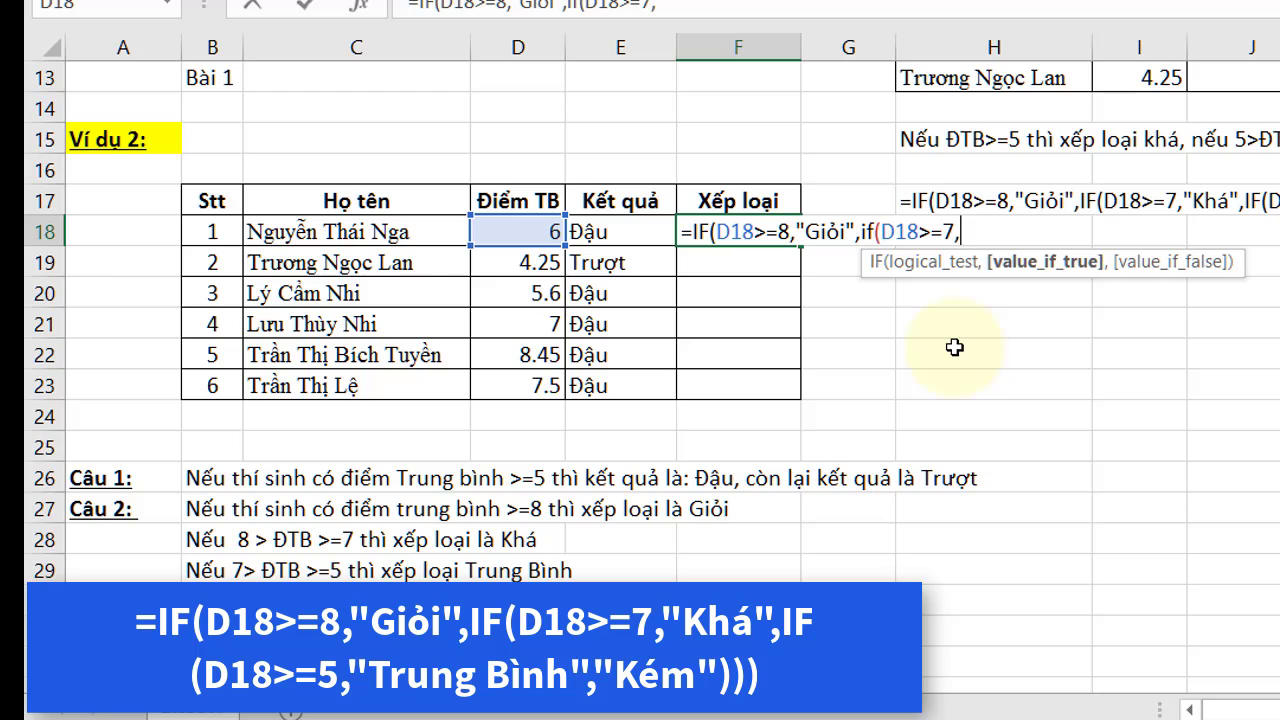
text("Kha)
text("Khá)
text(,)
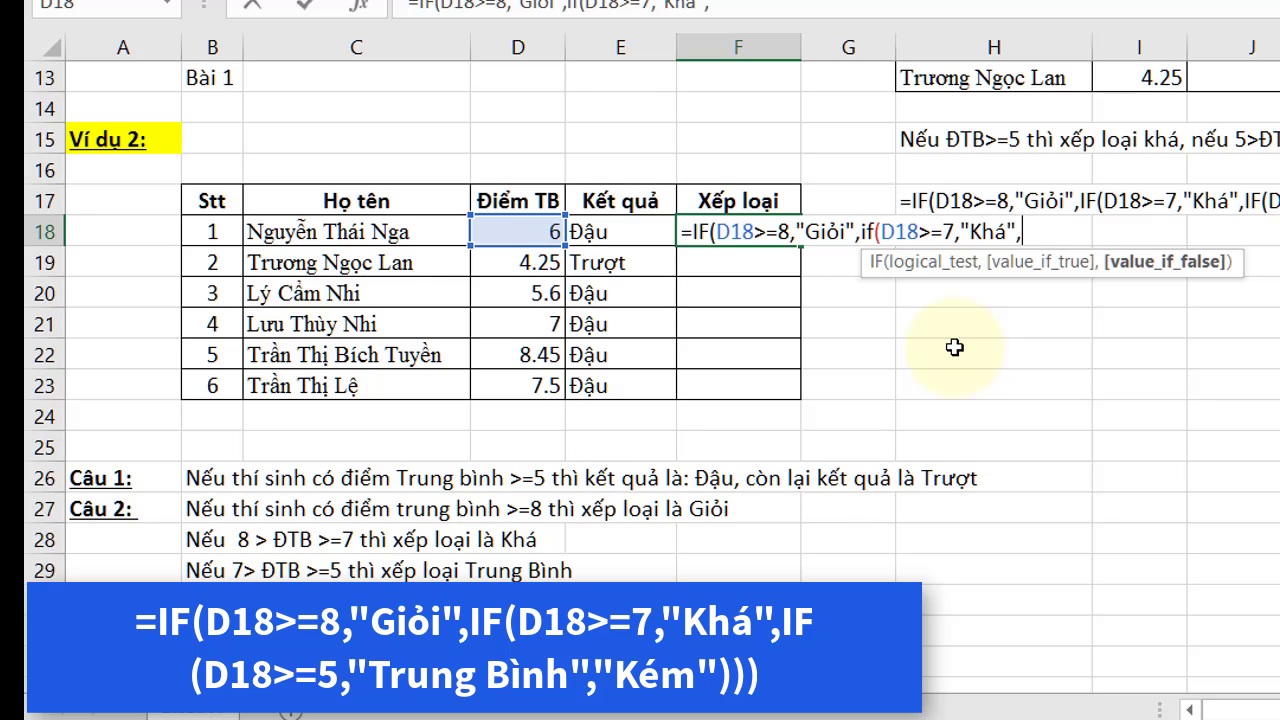
text(if)
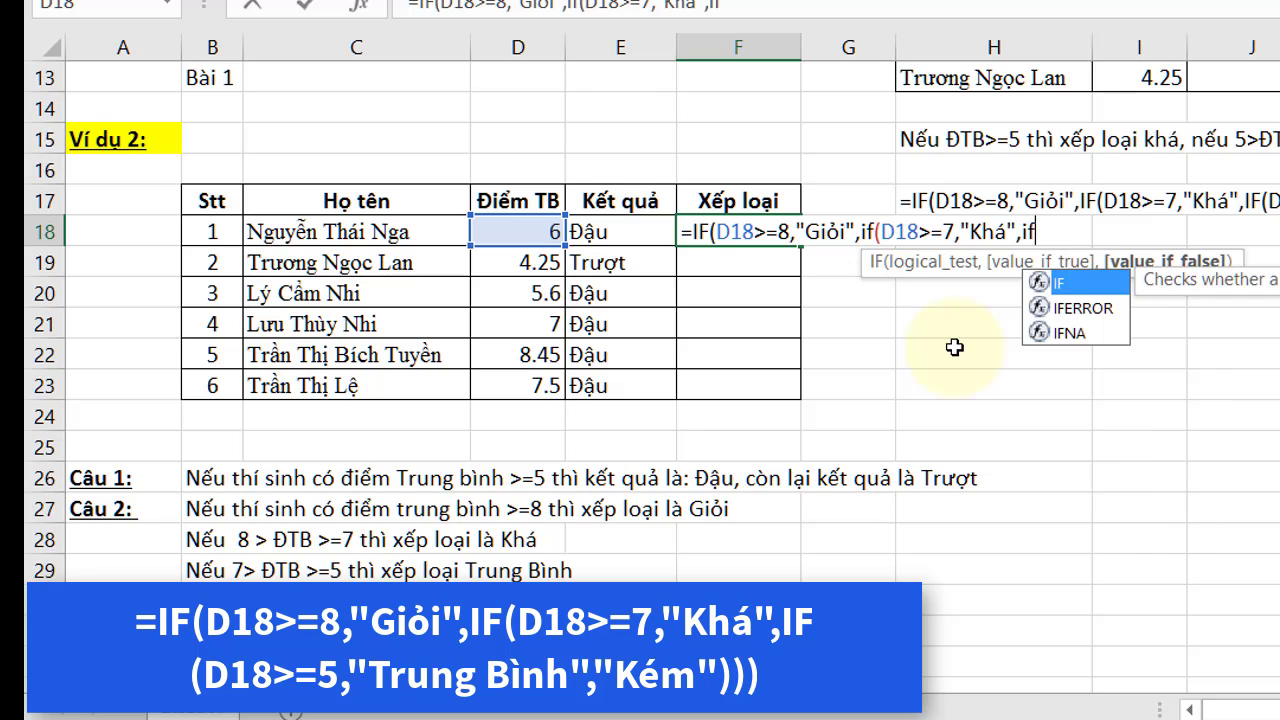
text((D18)
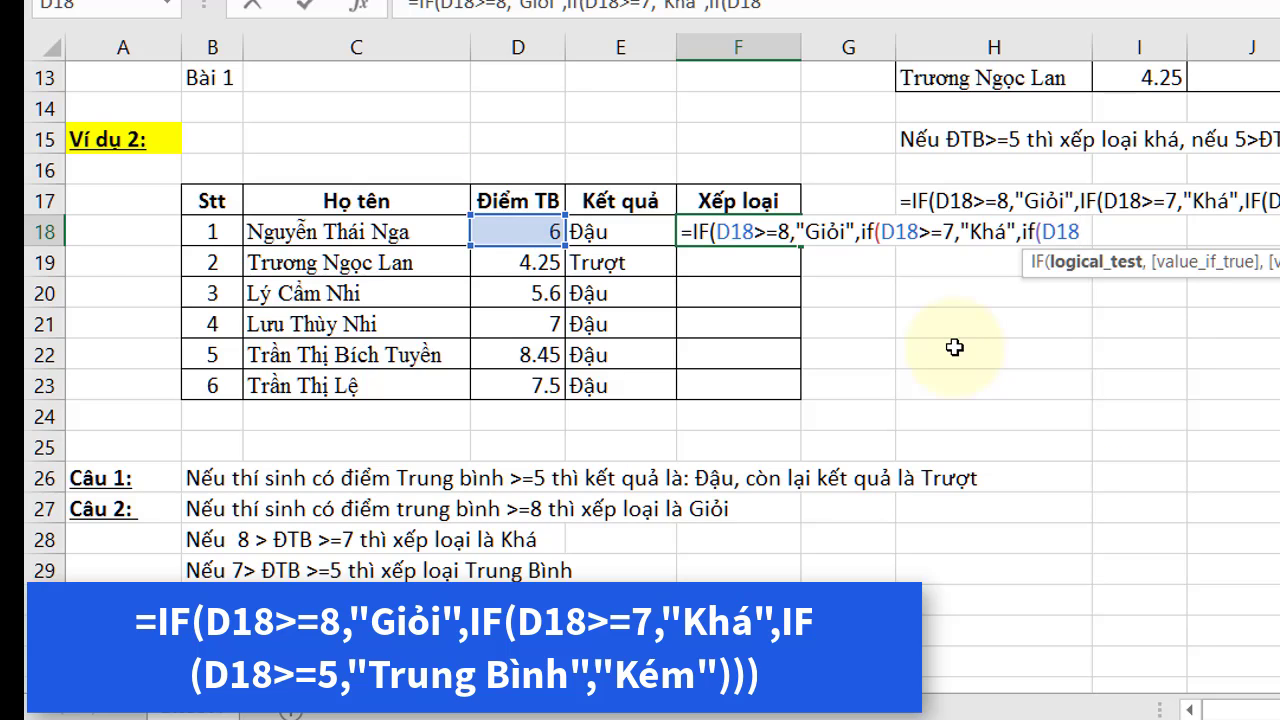
text(>=)
text(5,)
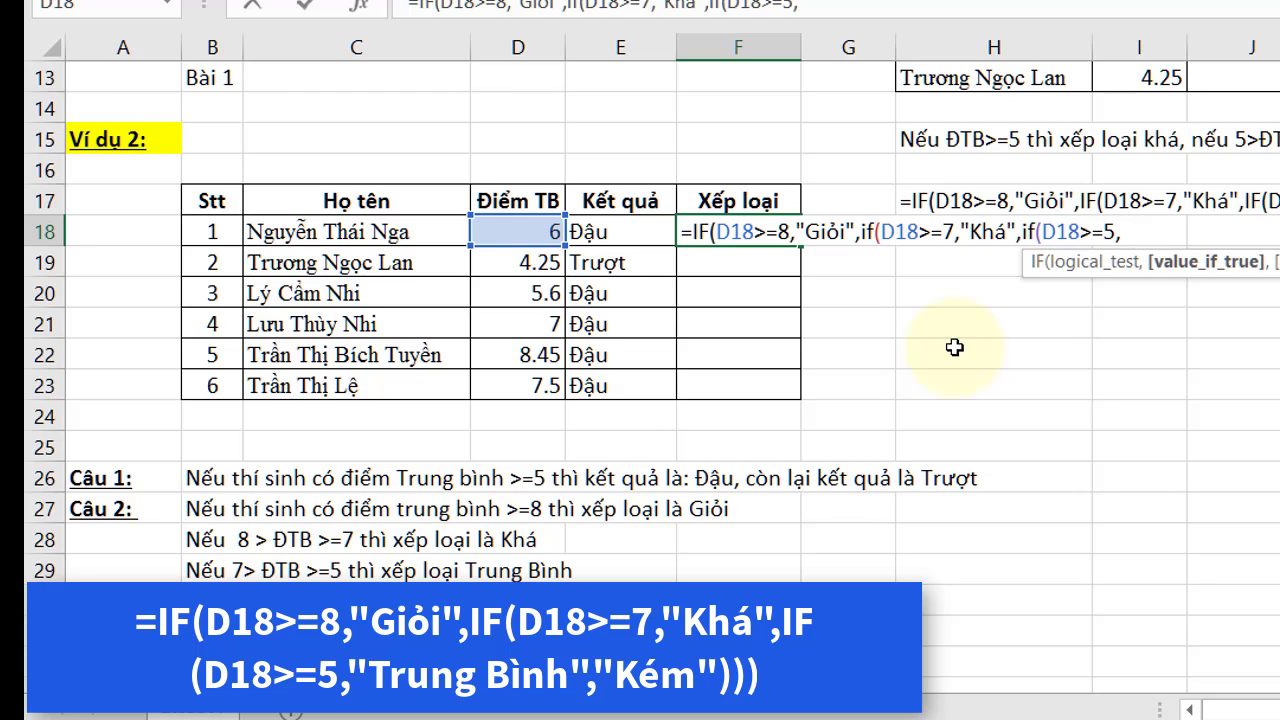
text("Trun)
text(gb)
key(BackSpace)
text(Bình)
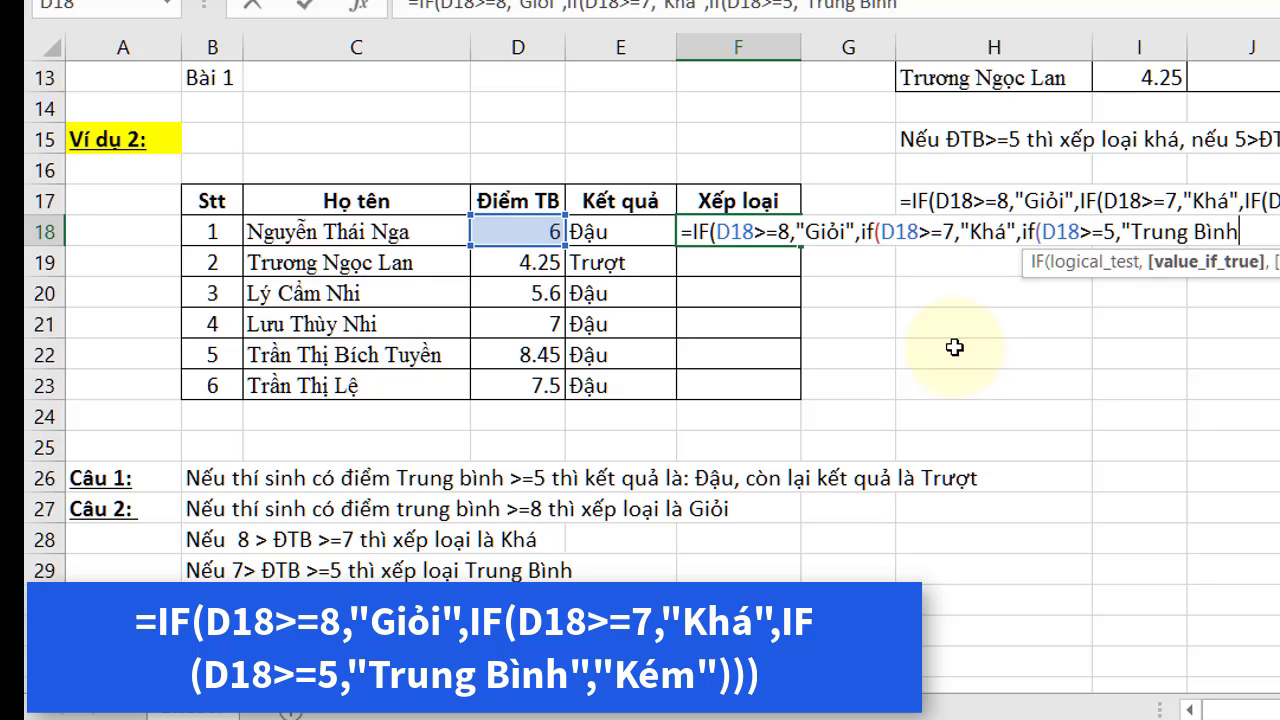
text(",)
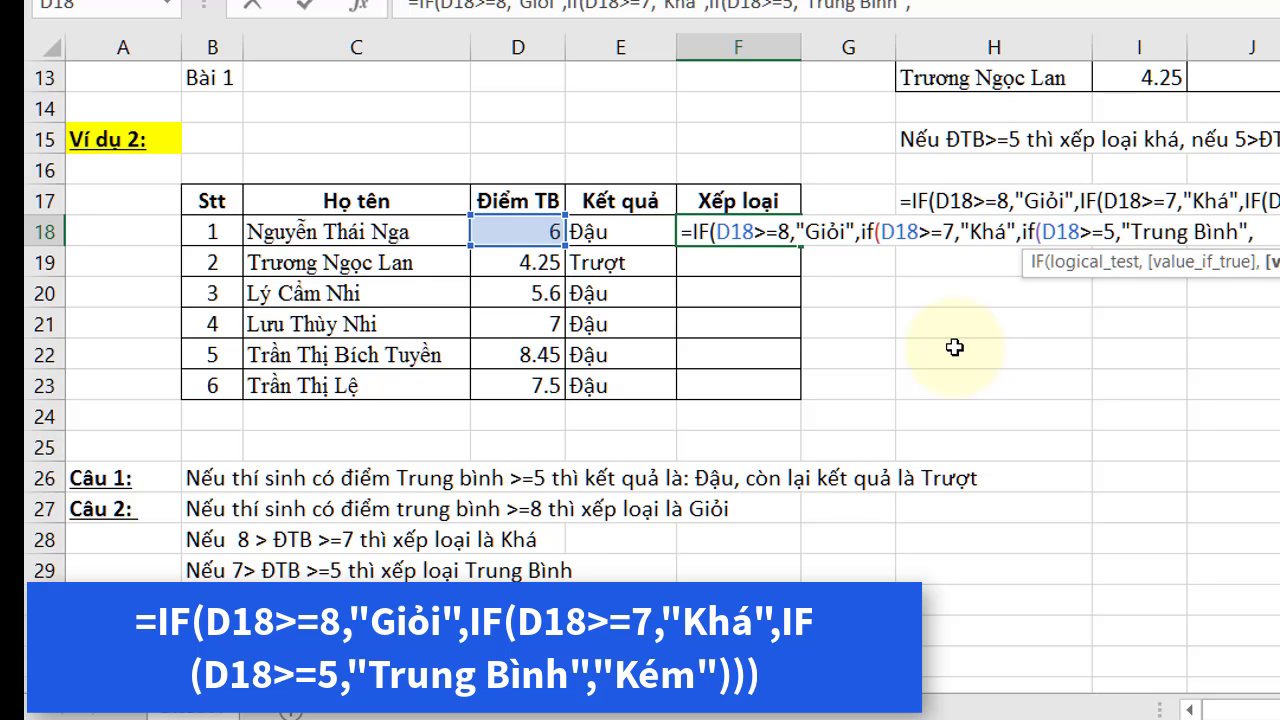
text( k)
key(BackSpace)
key(BackSpace)
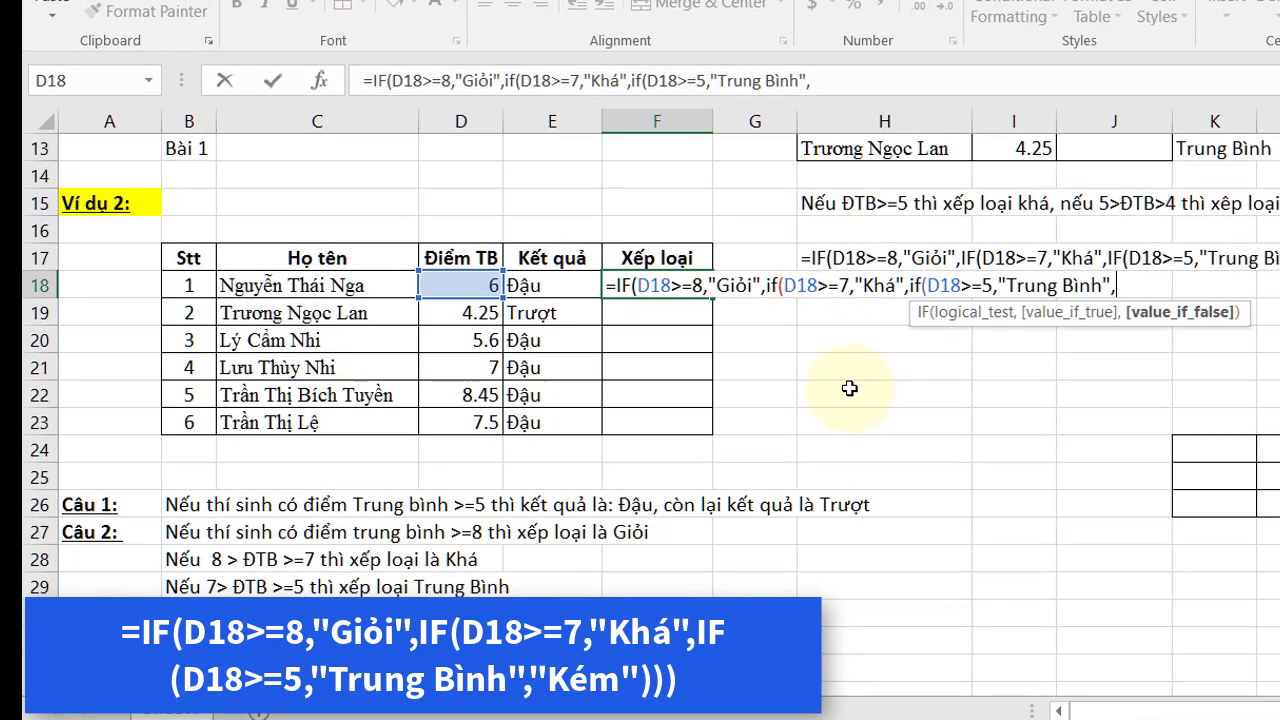
text("Kém)
text(")
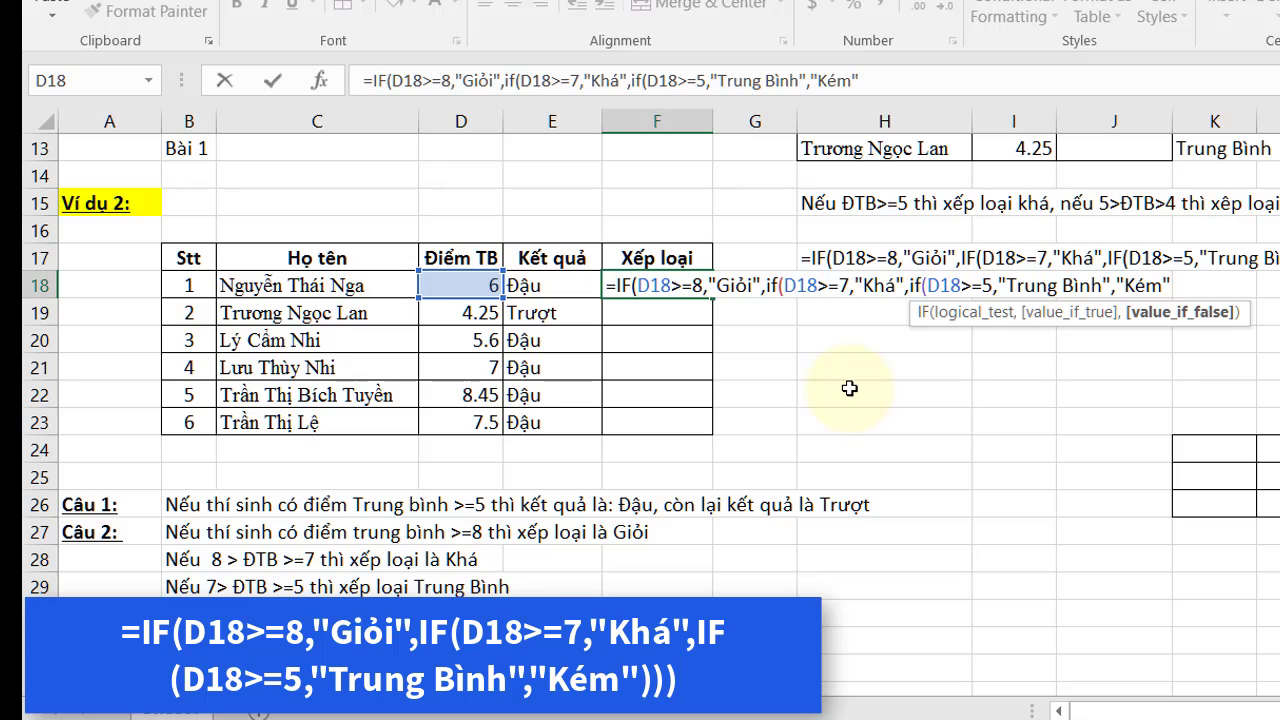
text())
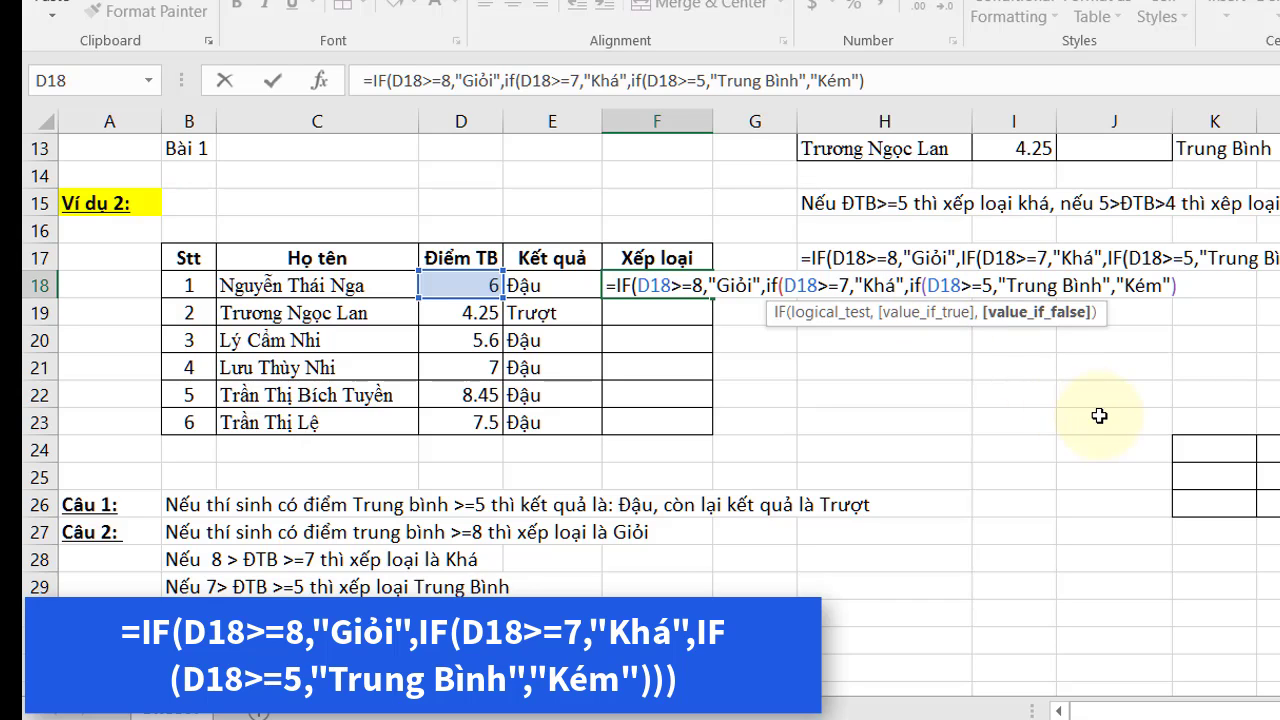
text())
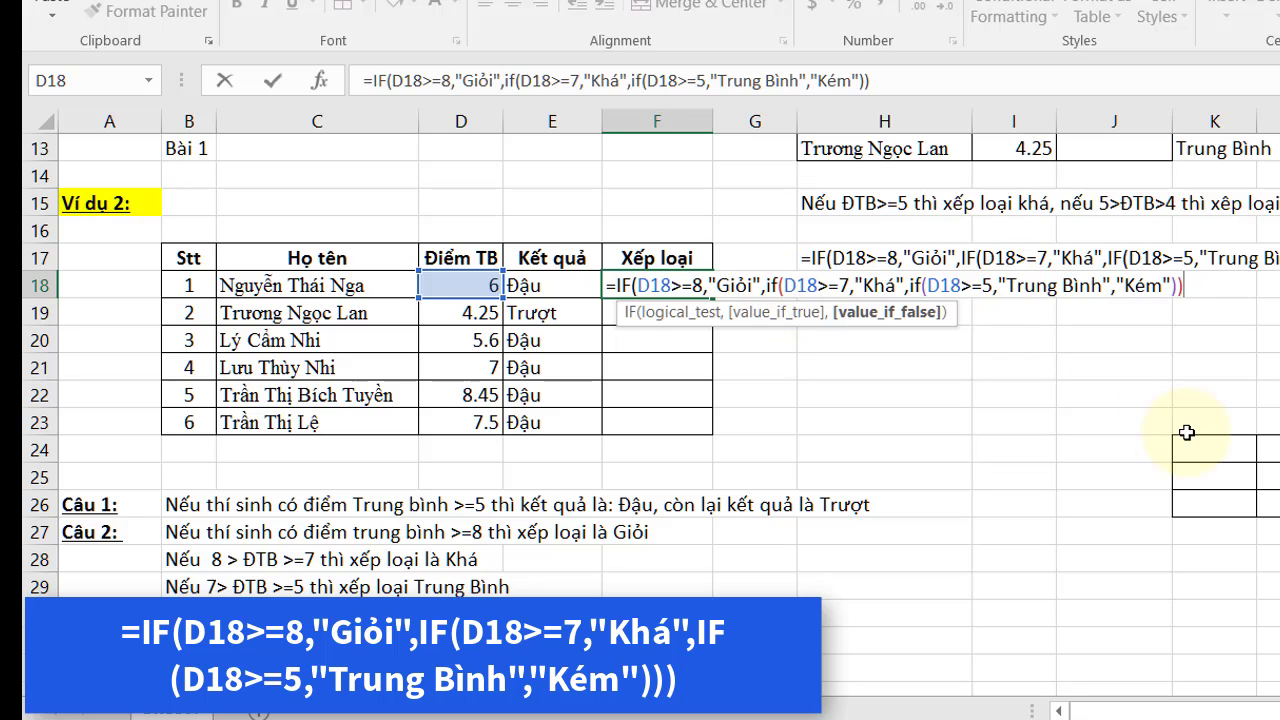
text())
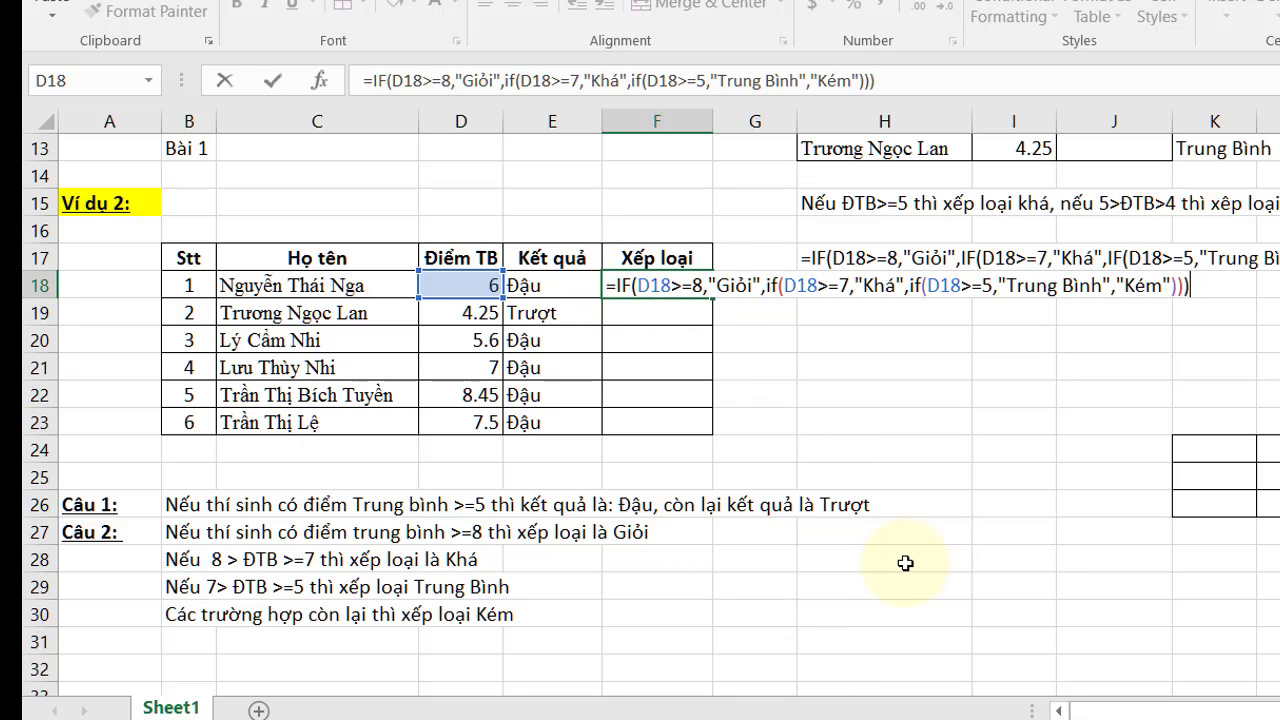
key(Return)
Copy the nested IF grade formula from F18 down through F23, then spot-check the copied results.
click(692, 281)
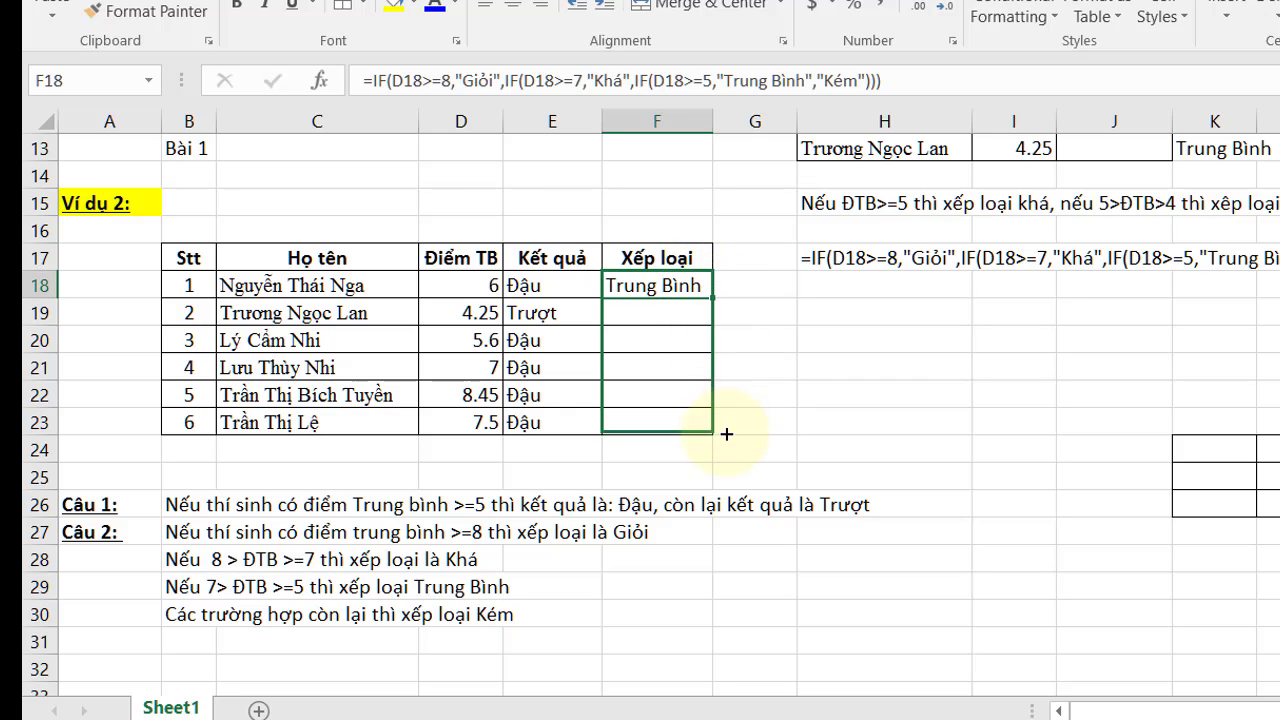
drag(717, 341, 729, 434)
click(943, 385)
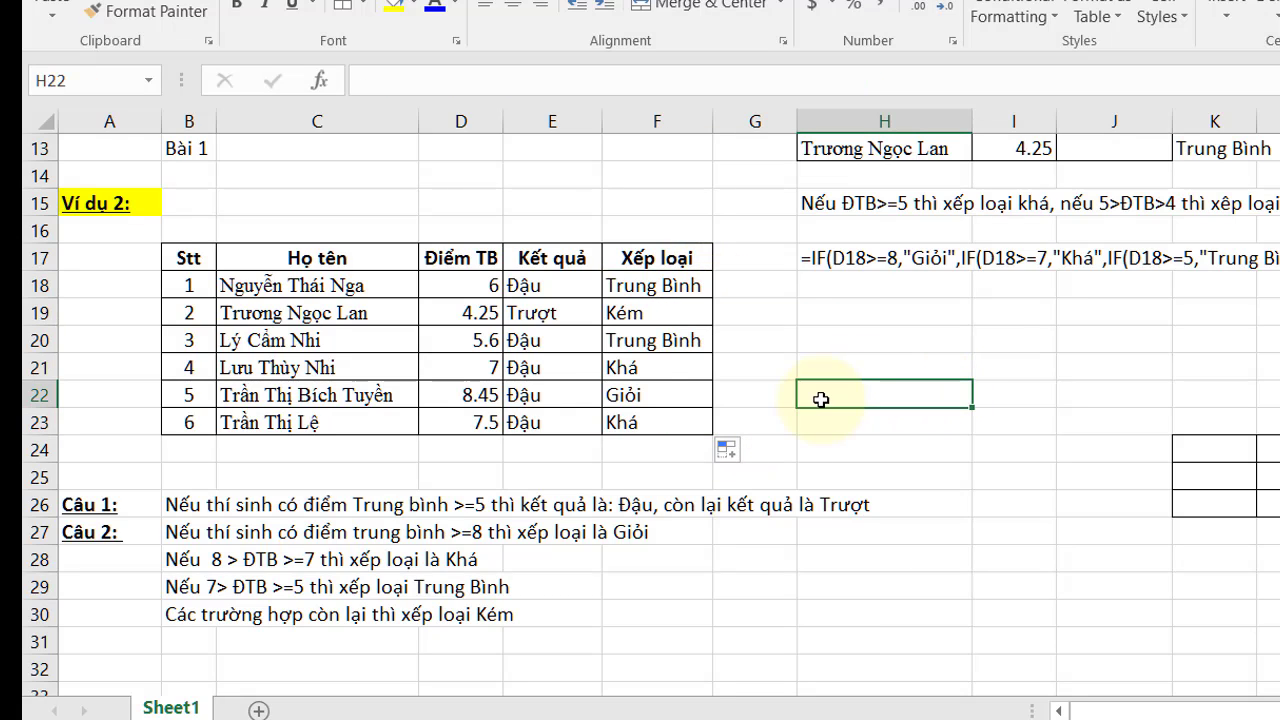
click(687, 317)
scroll(863, 426, up, 1)
click(863, 426)
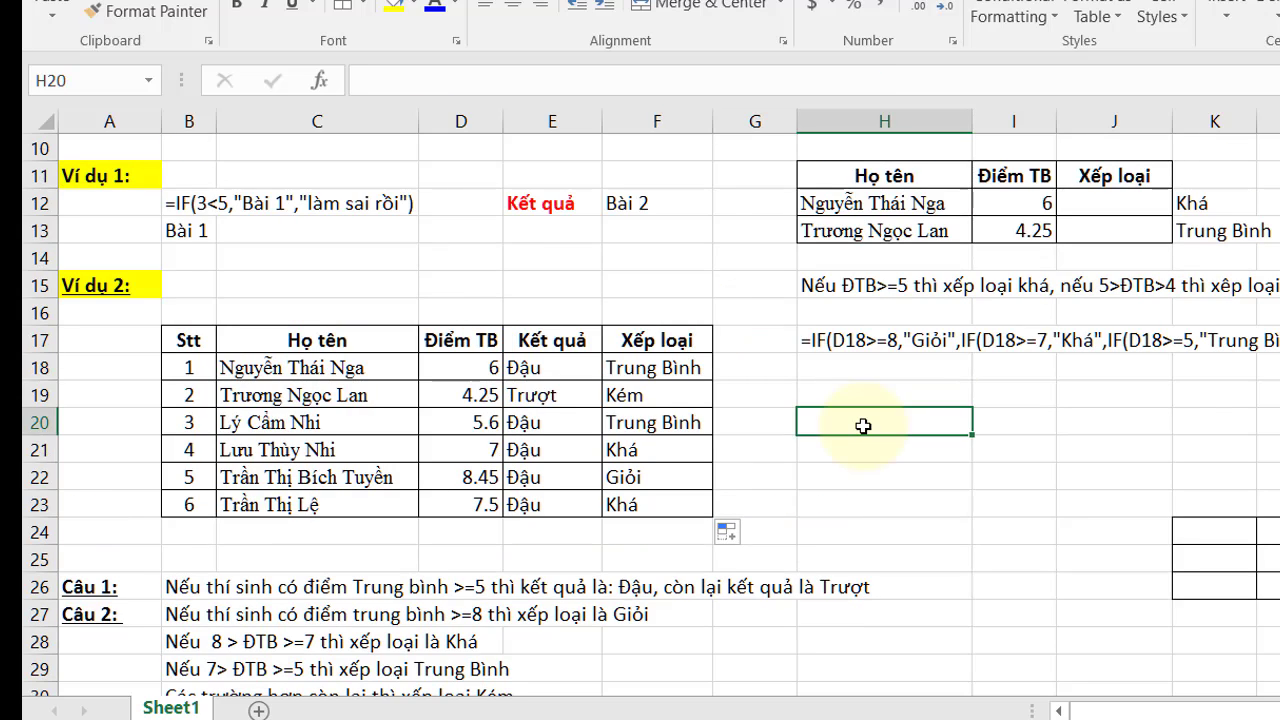